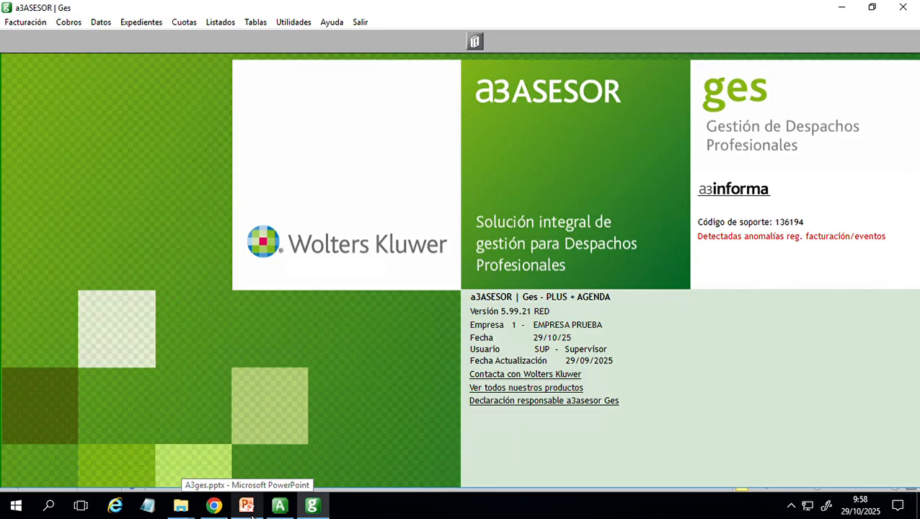
- Switch to the A3ges.pptx presentation in PowerPoint, read the RRSIF activation notice on slide 3 and return to a3ASESOR Ges
click(246, 506)
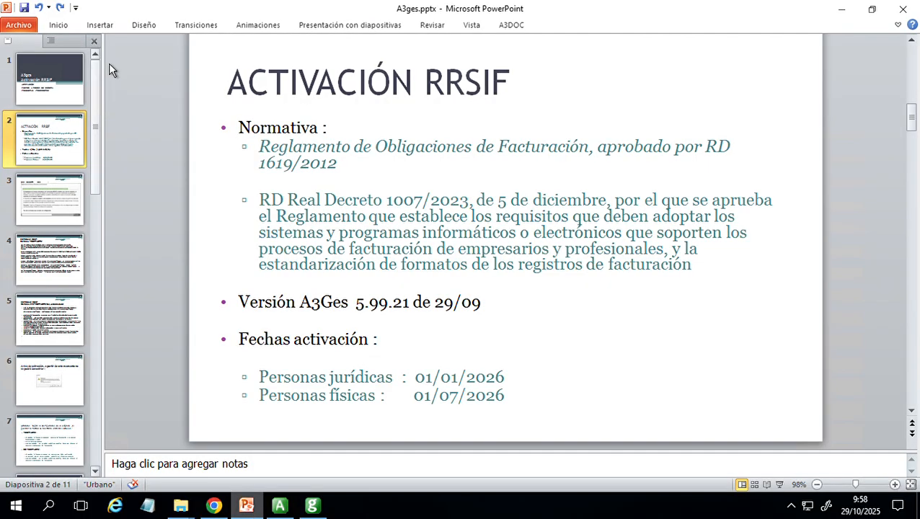
click(55, 198)
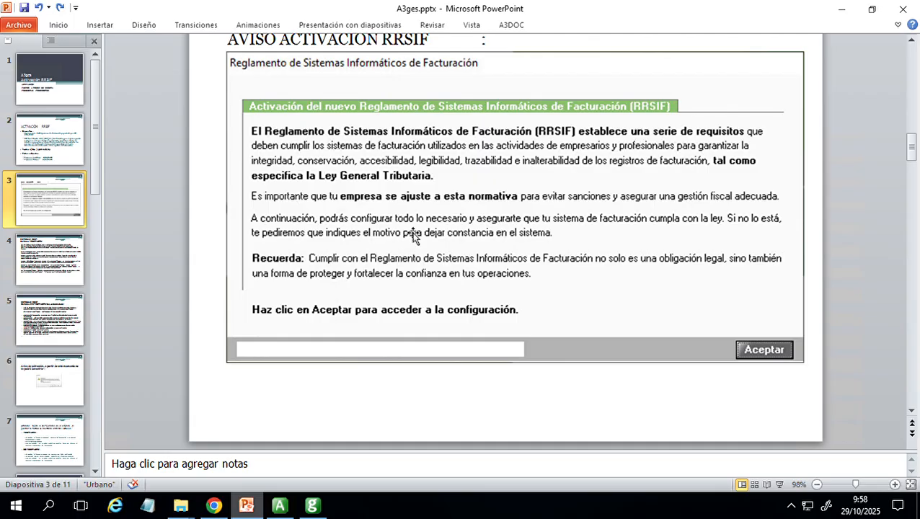
click(322, 512)
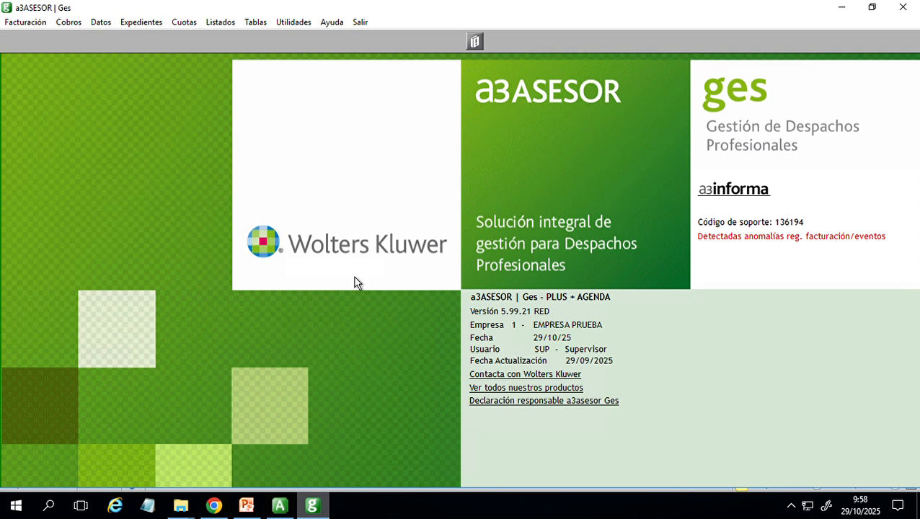
- Open the RRSIF configuration settings of company 01 EMPRESA PRUEBA and view the choices for sending via VERI*FACTU
click(107, 26)
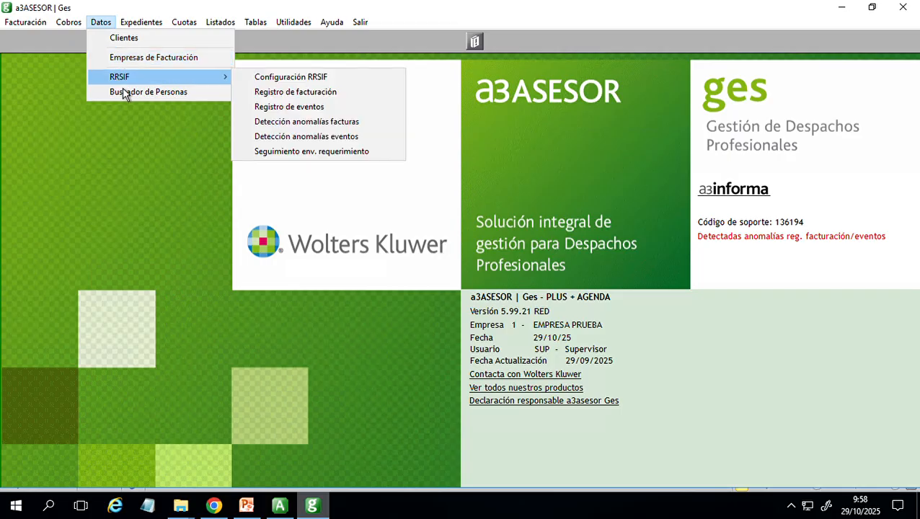
click(287, 85)
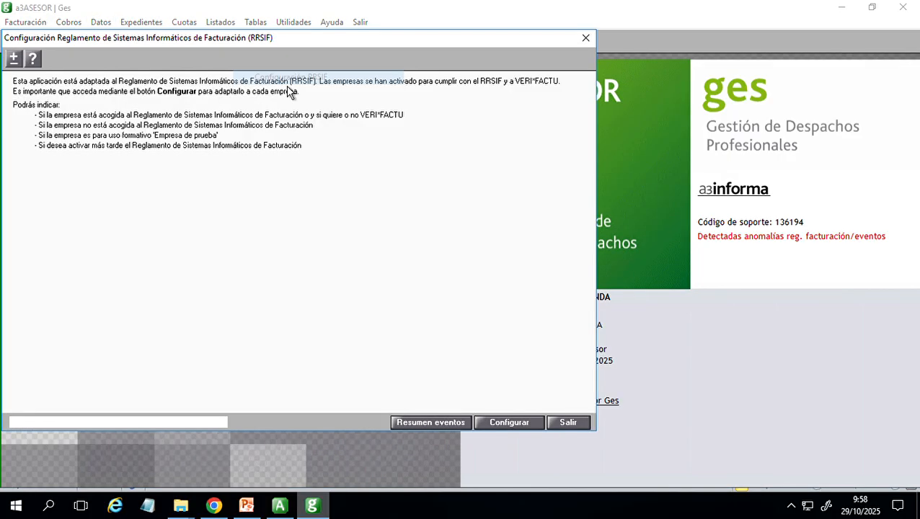
drag(334, 44, 456, 54)
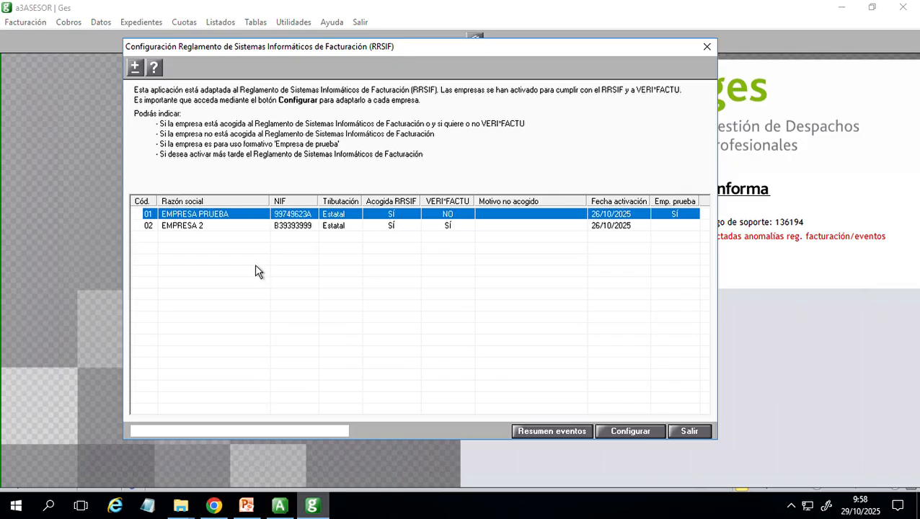
double_click(396, 221)
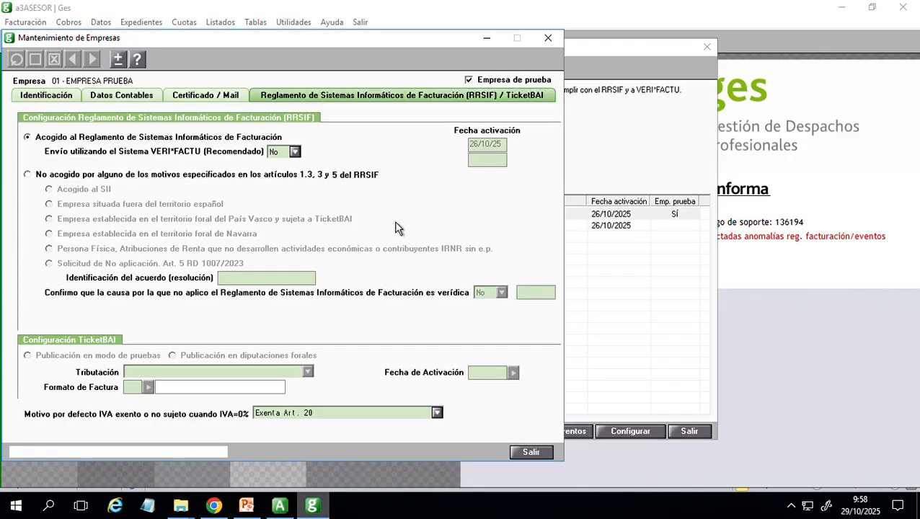
drag(424, 43, 546, 38)
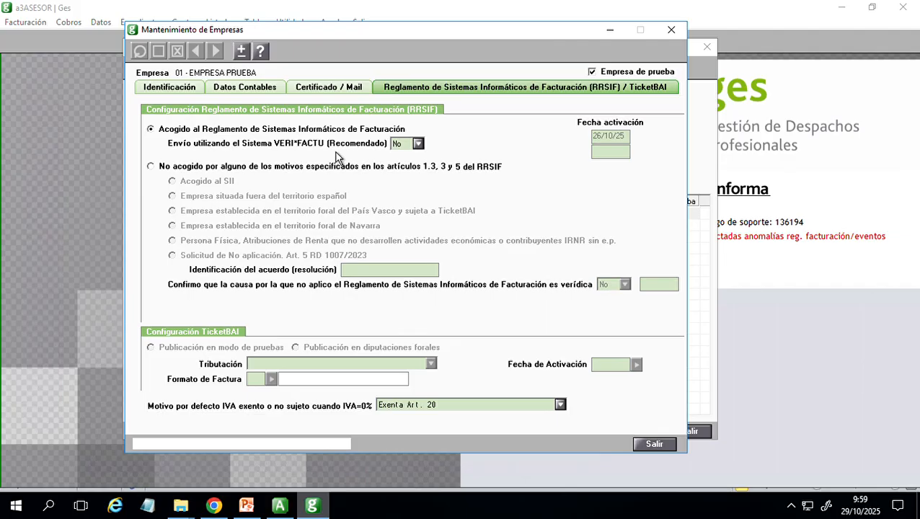
click(417, 144)
click(413, 165)
- Switch to the PowerPoint presentation and read slides 4 to 6 on the VERI*FACTU and NO VERI*FACTU systems and the activation warning
click(246, 505)
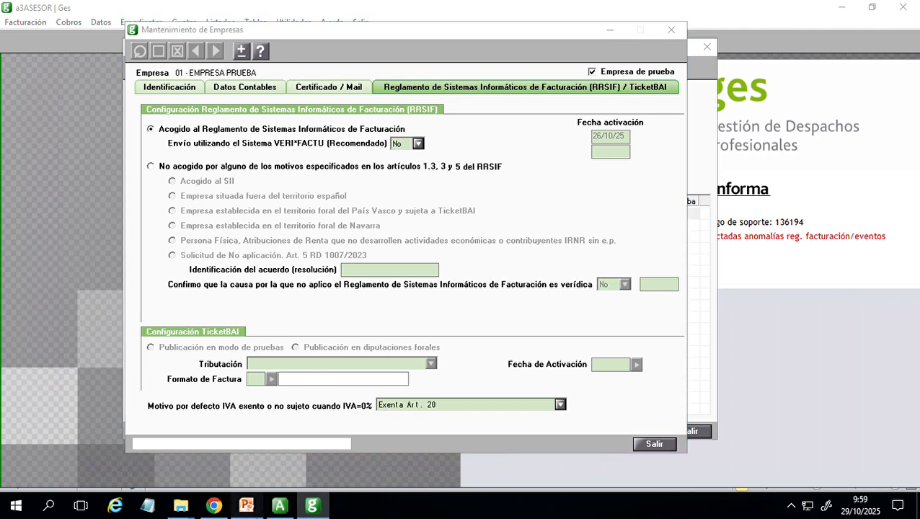
click(67, 274)
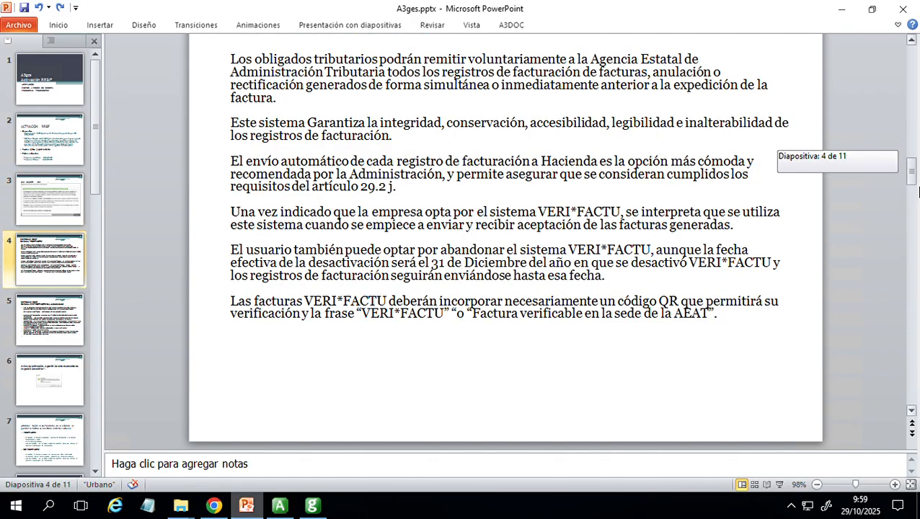
scroll(918, 191, up, 3)
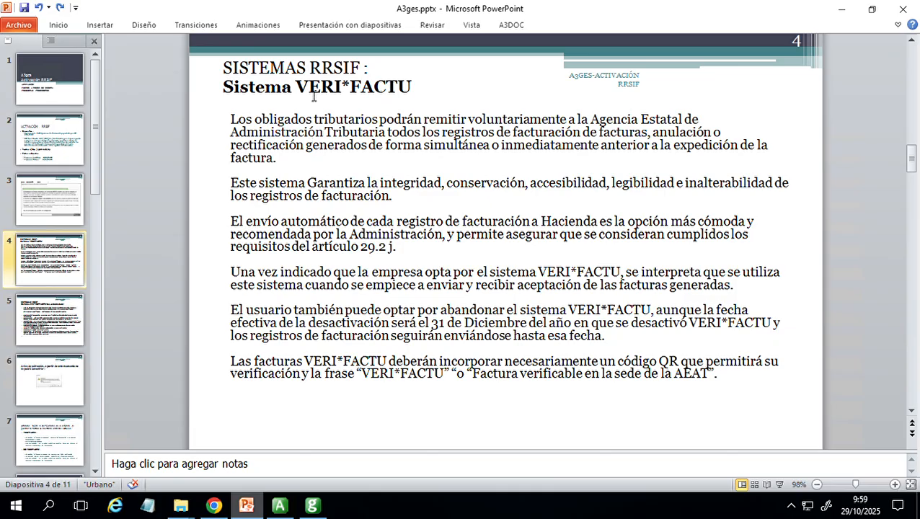
drag(315, 92, 415, 92)
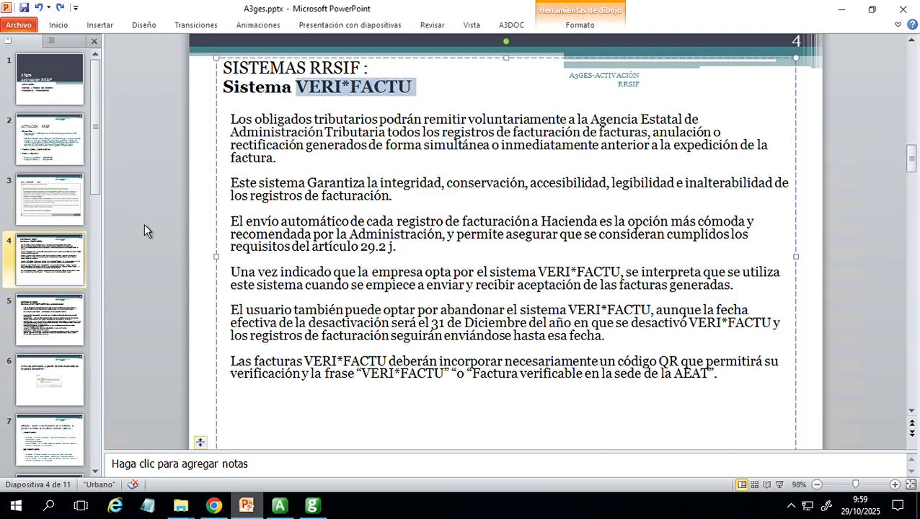
click(47, 337)
click(62, 272)
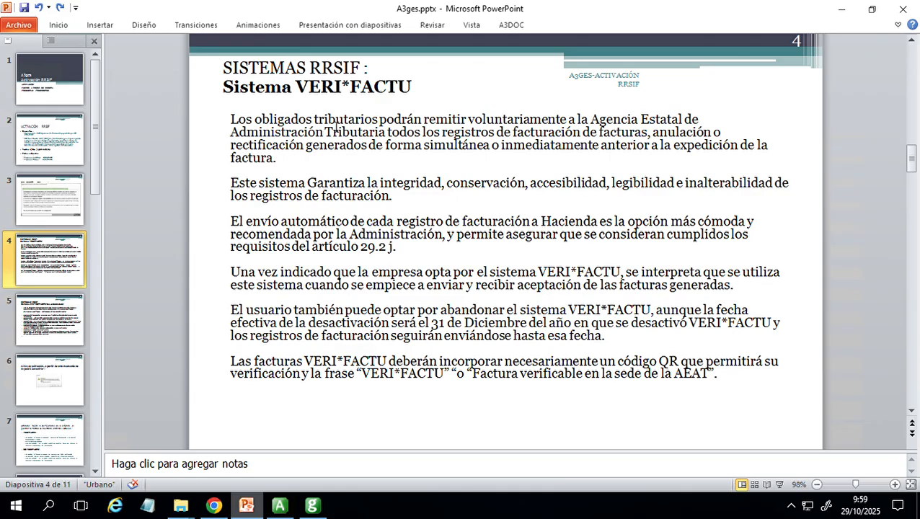
scroll(257, 188, down, 1)
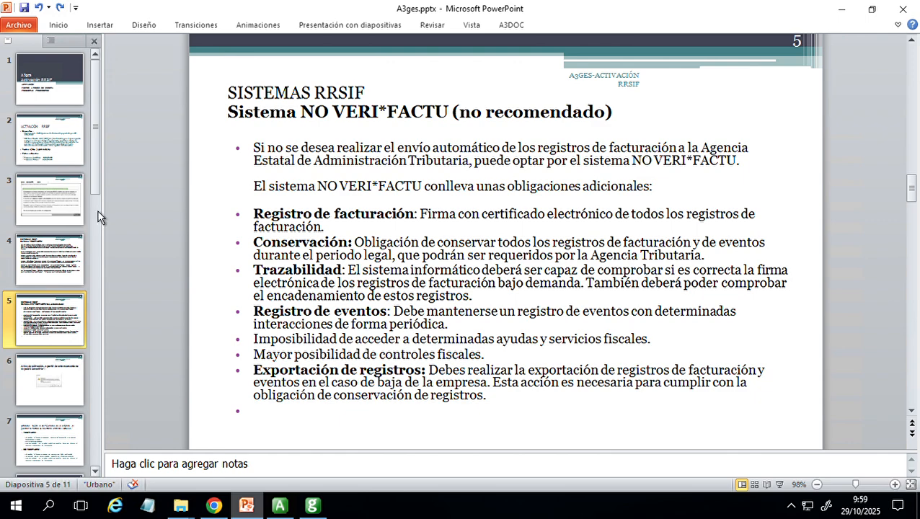
click(72, 259)
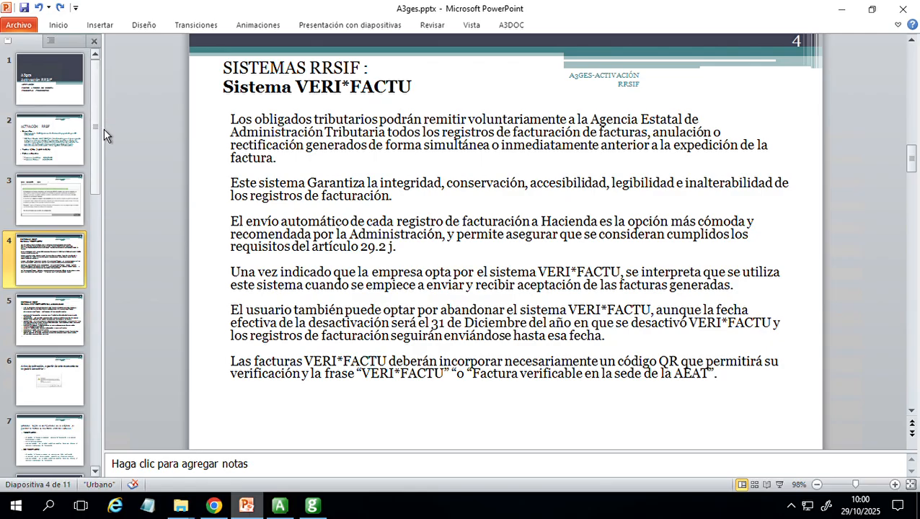
click(51, 401)
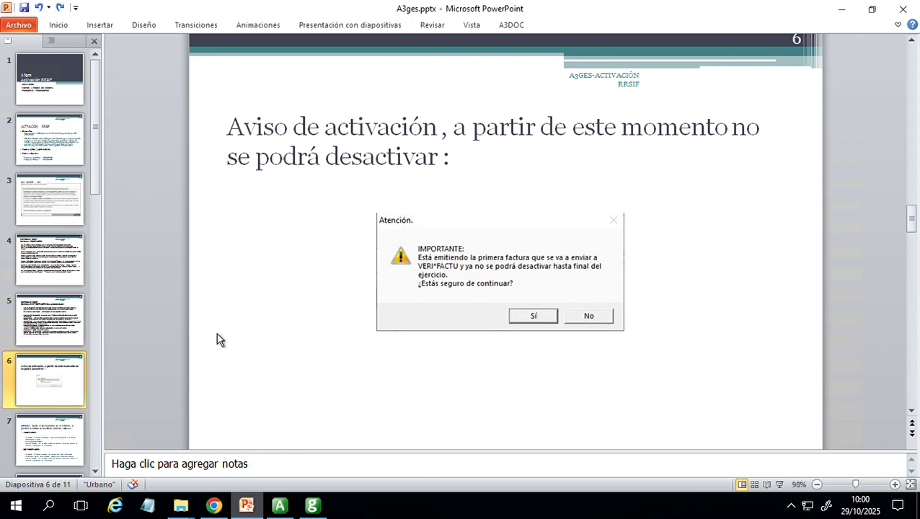
- Return to a3ASESOR Ges and try to set VERI*FACTU sending to Sí for EMPRESA PRUEBA
click(312, 505)
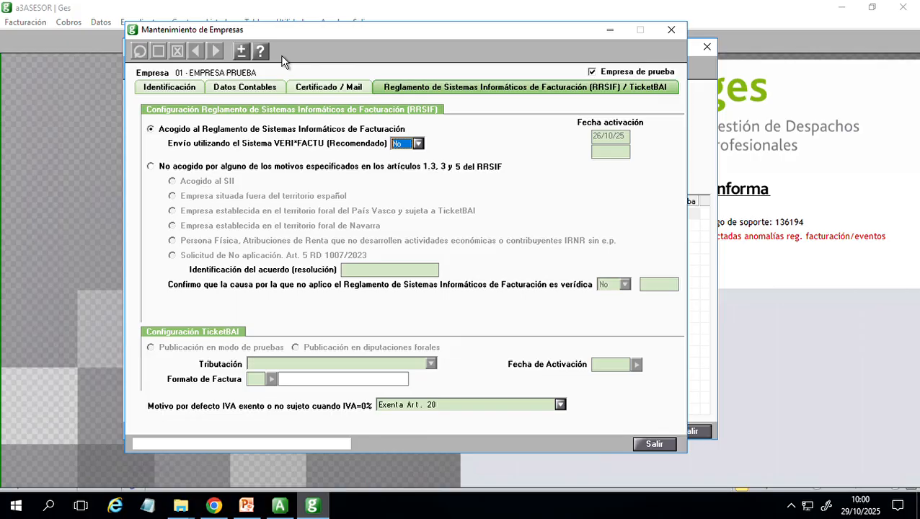
click(416, 145)
click(407, 158)
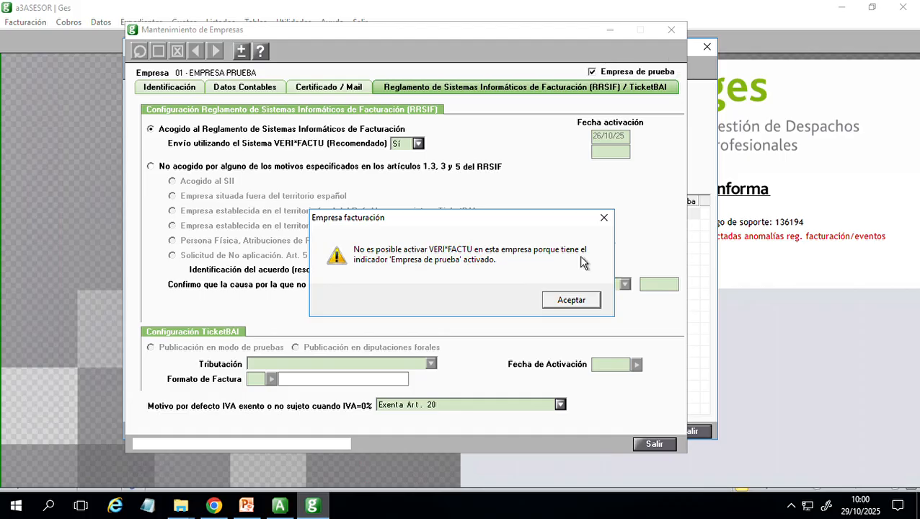
click(580, 304)
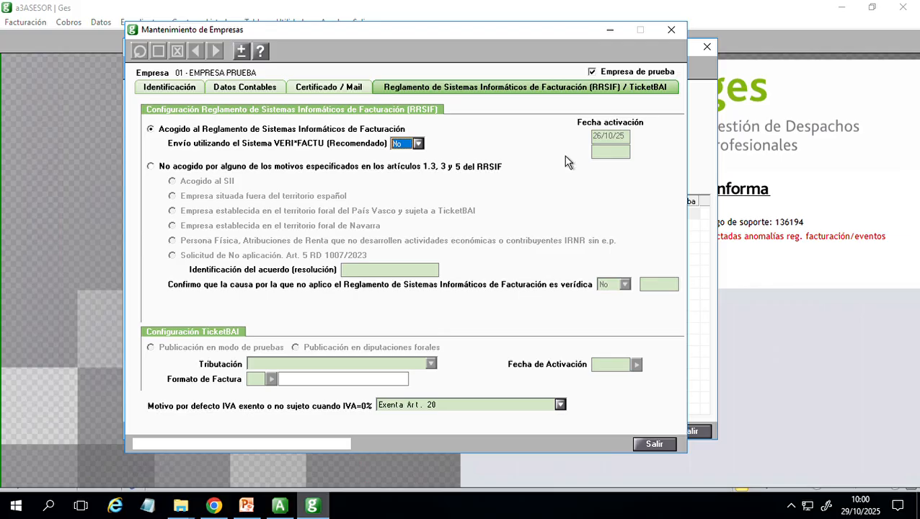
- Review EMPRESA PRUEBA's certificate and mail settings, identification data and accounting data, and close the company record
click(325, 93)
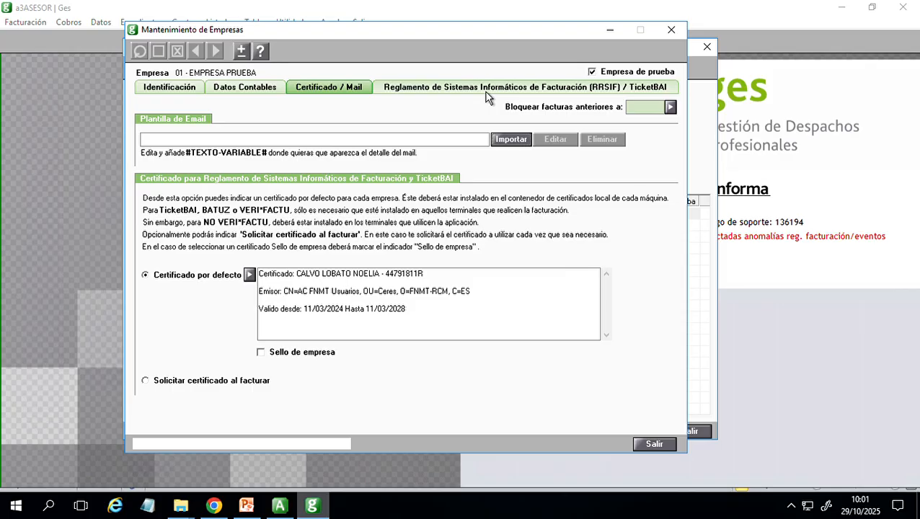
click(170, 90)
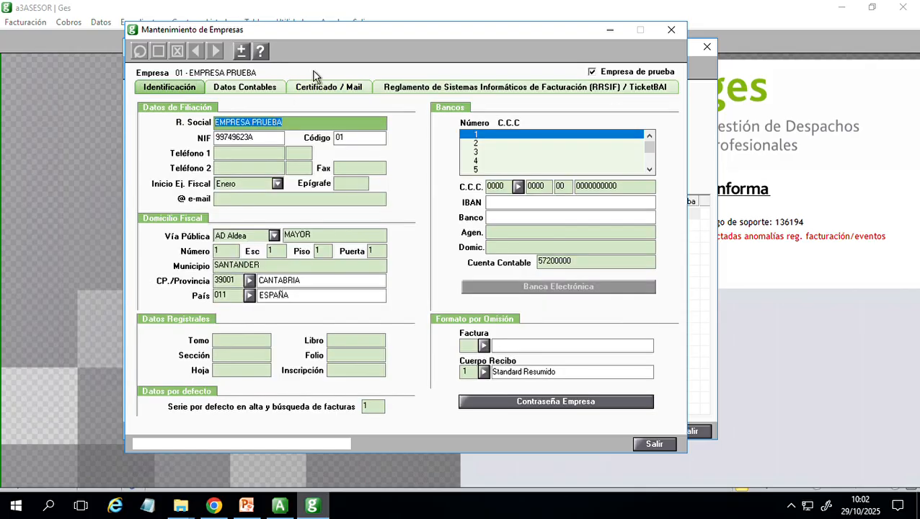
click(258, 93)
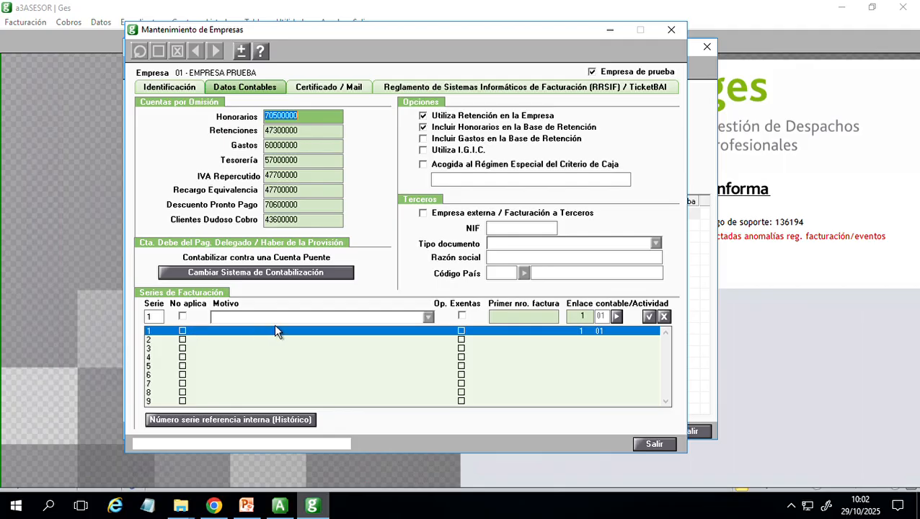
click(671, 29)
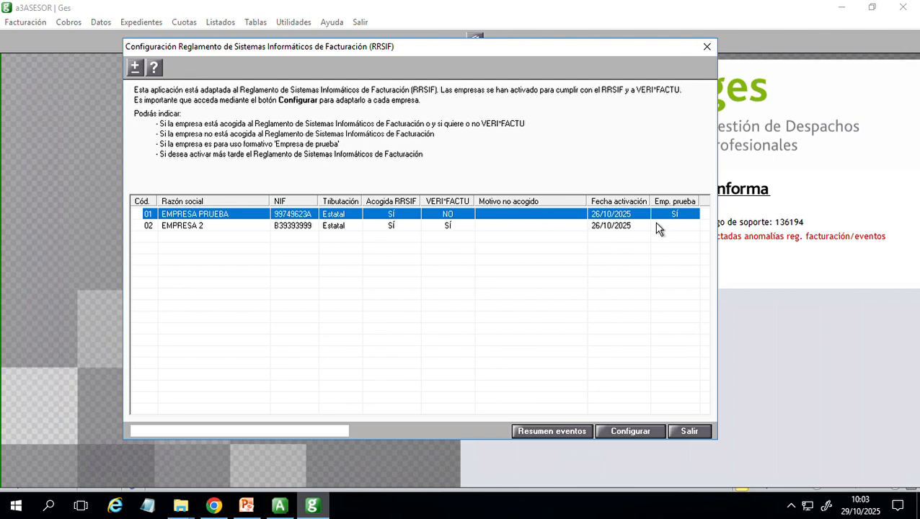
- Reopen EMPRESA PRUEBA's RRSIF configuration to check its activation date, and close the record
click(630, 431)
drag(386, 42, 481, 61)
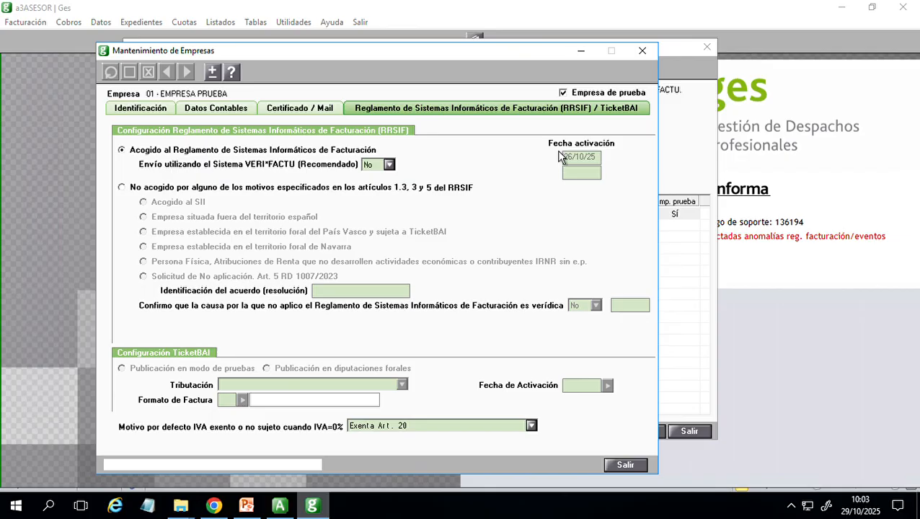
click(642, 52)
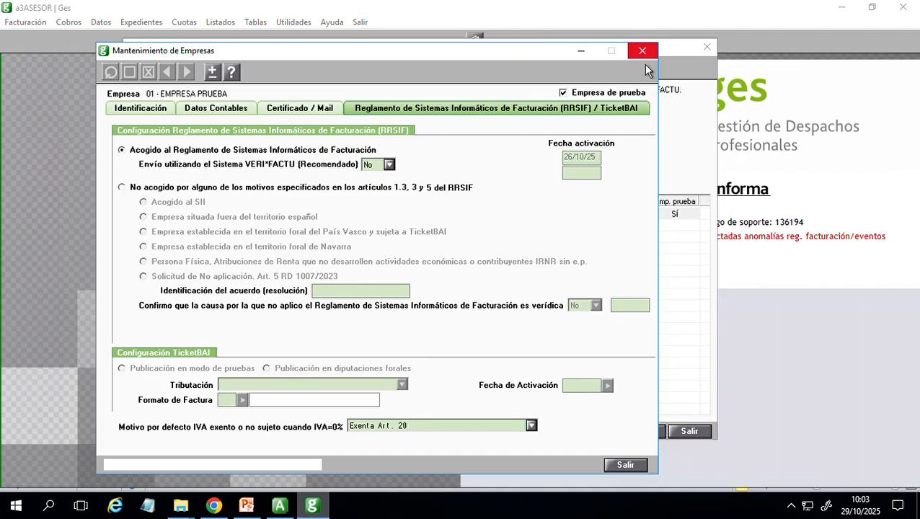
- Examine the RRSIF configuration of company 02 EMPRESA 2 against the company list, and close its record
double_click(444, 229)
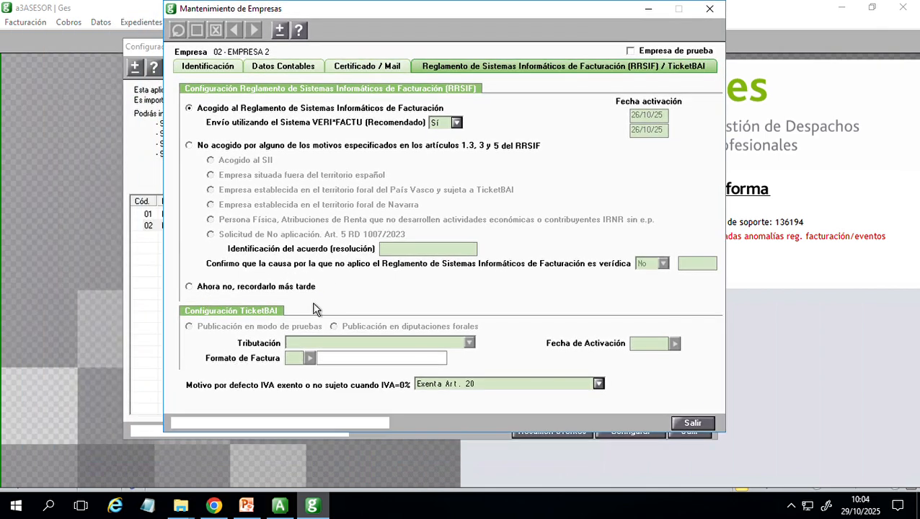
click(160, 203)
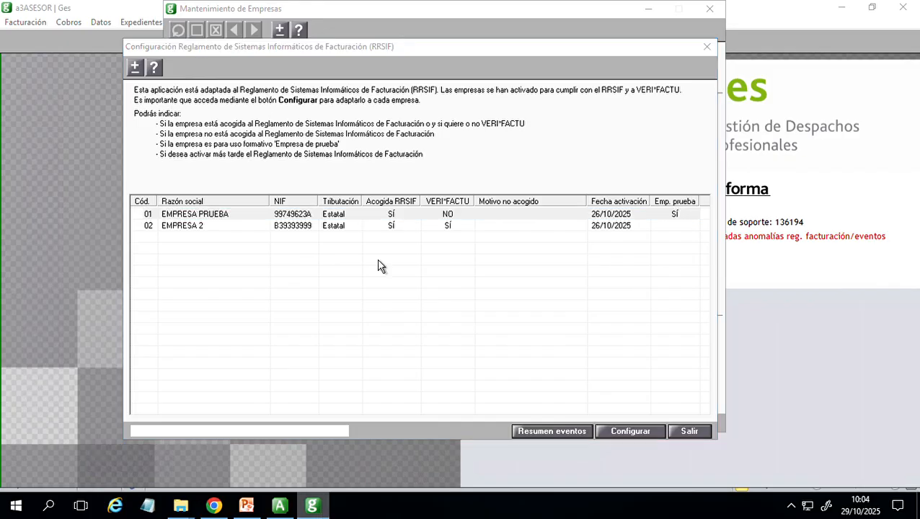
click(454, 225)
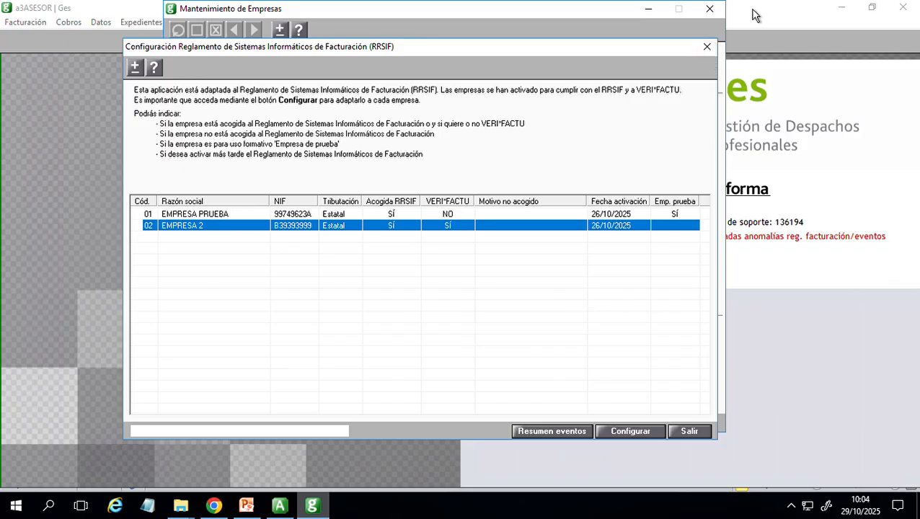
click(709, 10)
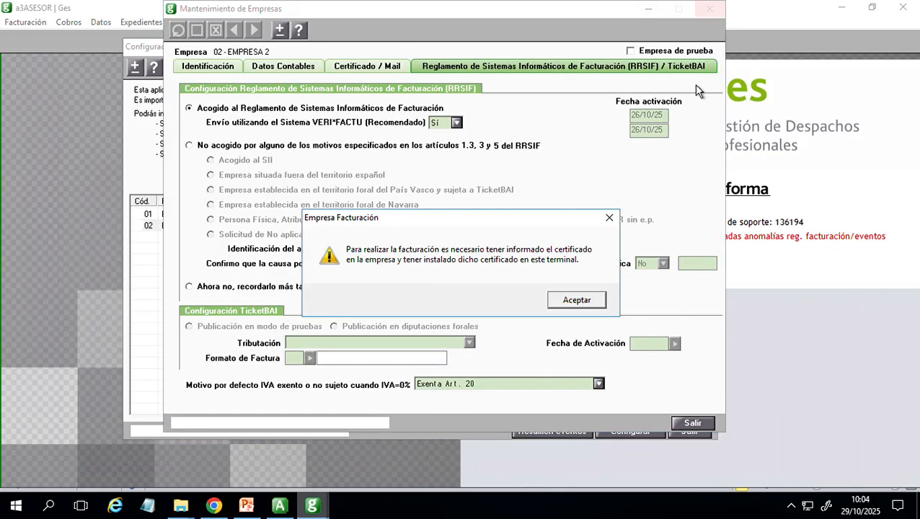
click(609, 217)
- Open the record of company 01 EMPRESA PRUEBA again to examine its RRSIF options for comparison with EMPRESA 2, and close it
click(639, 216)
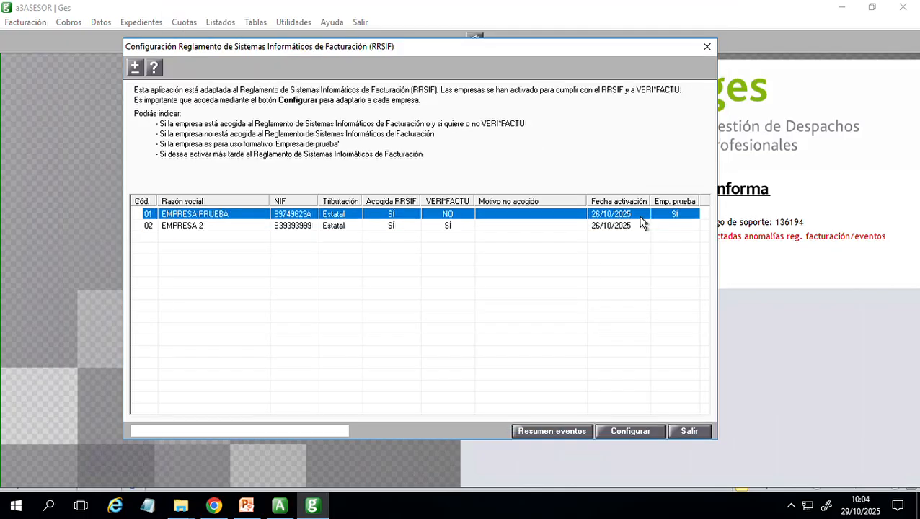
double_click(612, 219)
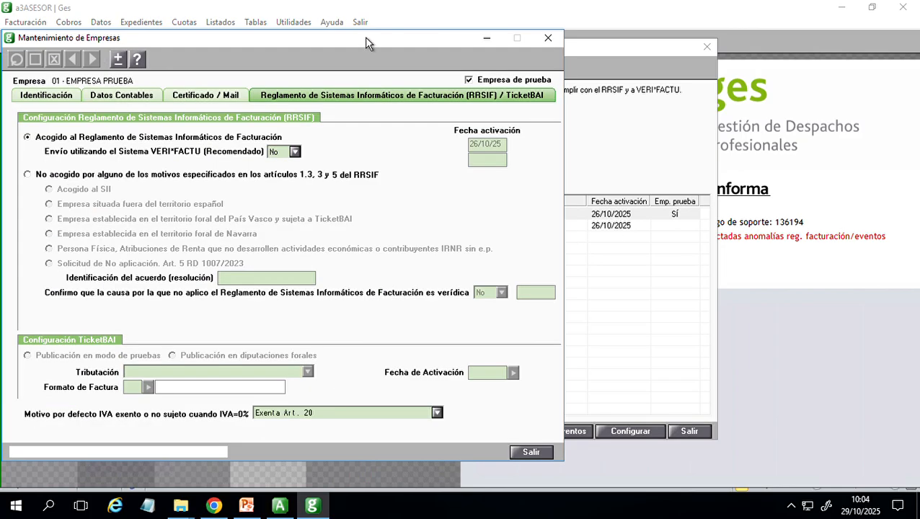
drag(366, 37, 568, 6)
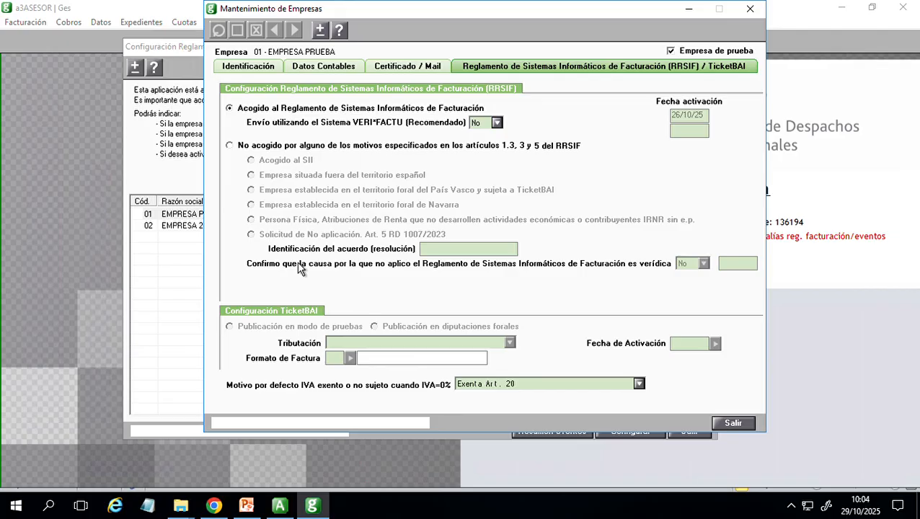
drag(333, 16, 309, 24)
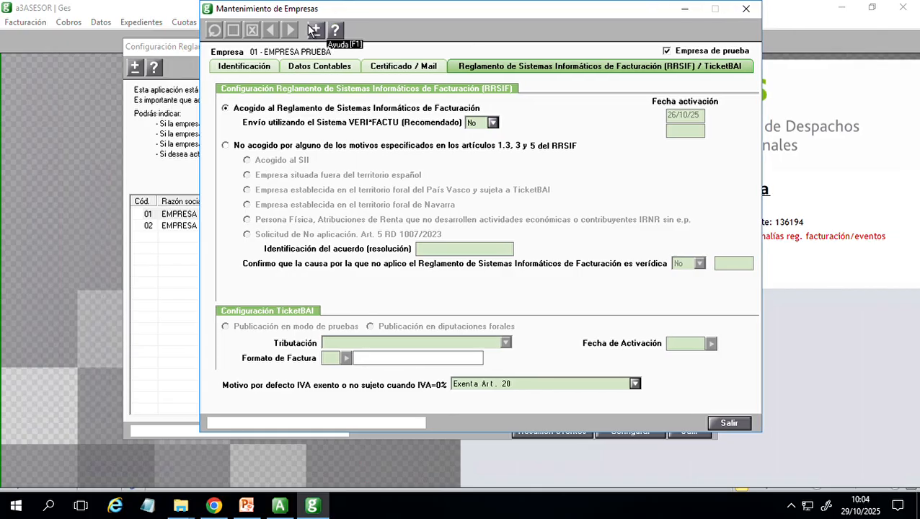
click(745, 9)
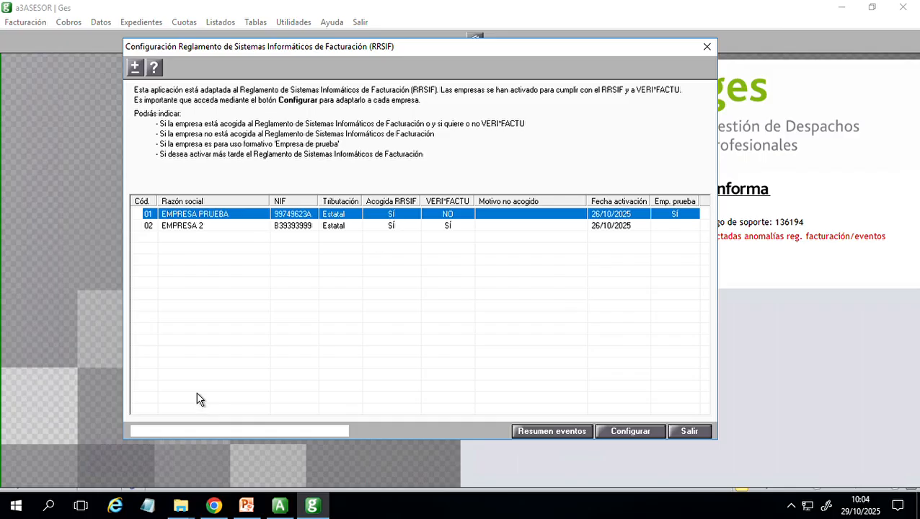
- Switch to PowerPoint to reread the activation warning on slide 6, and return to the RRSIF configuration in a3ASESOR Ges
click(246, 505)
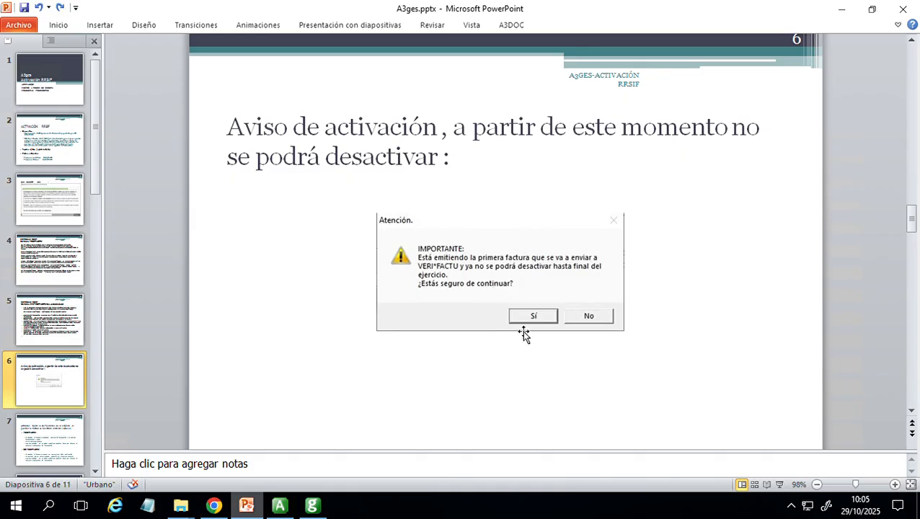
click(311, 505)
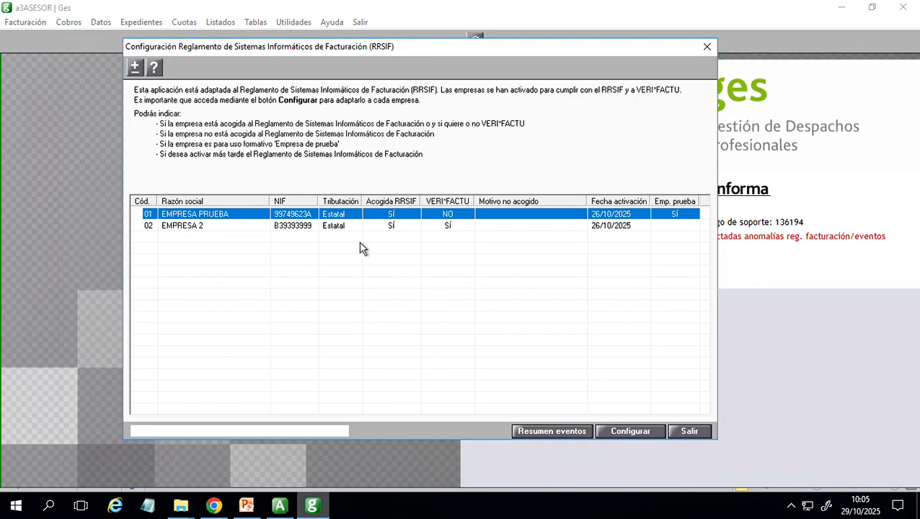
- Review the VERI*FACTU sending option in the RRSIF settings of company 01 EMPRESA PRUEBA, and close the record and the RRSIF configuration
double_click(643, 219)
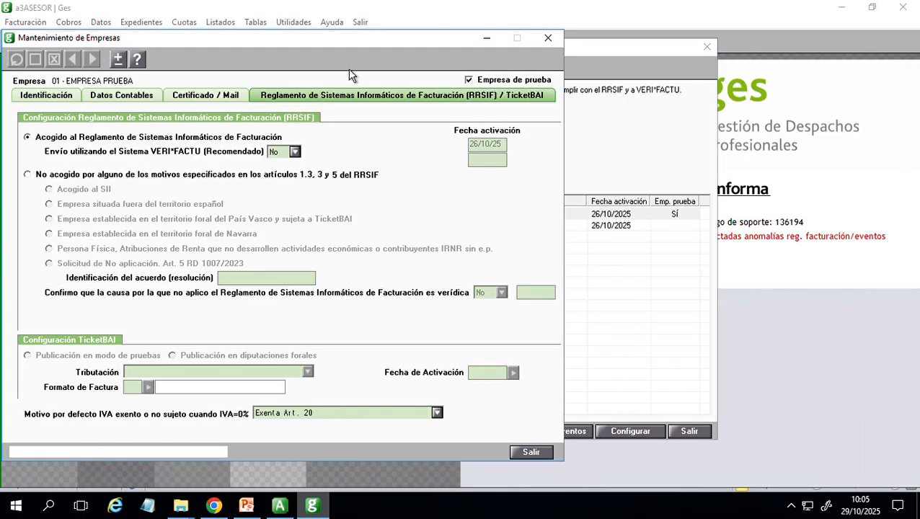
drag(424, 52, 544, 41)
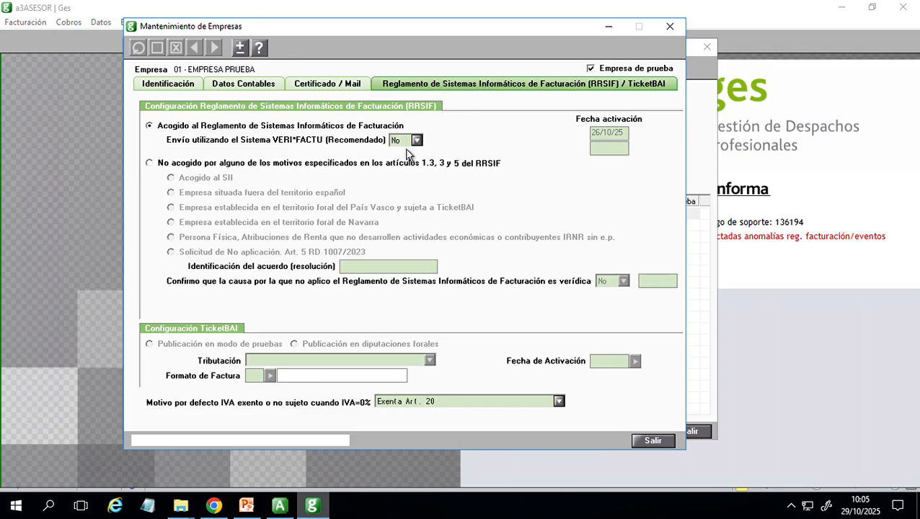
click(676, 32)
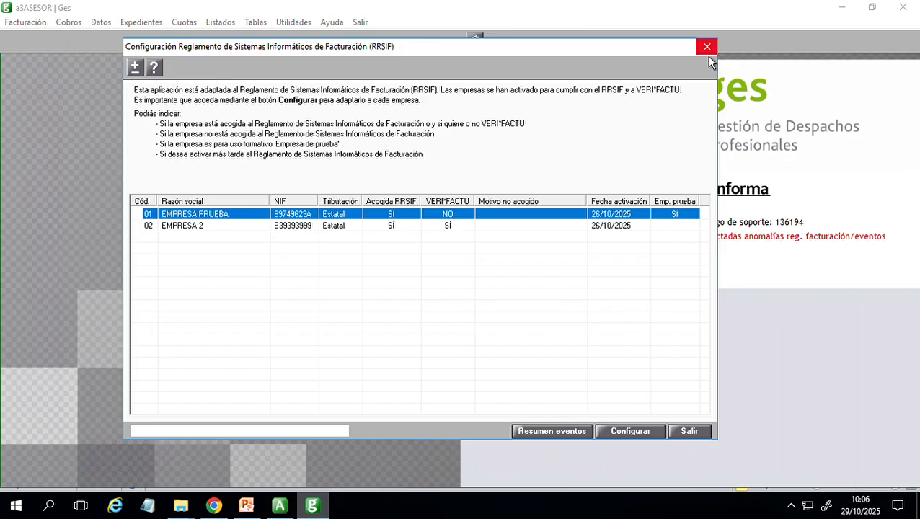
click(707, 52)
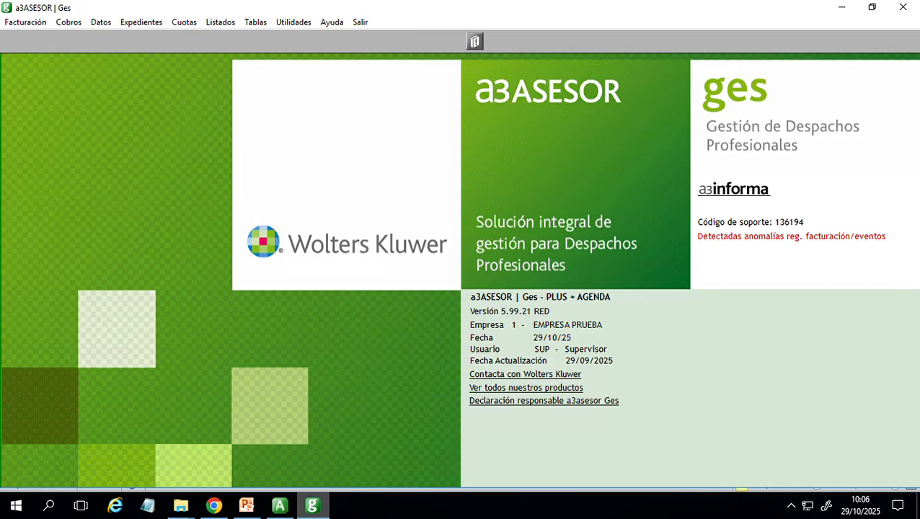
- Switch to PowerPoint and show slide 7 on what happens when saving an invoice with VERI*FACTU and NO VERI*FACTU
click(253, 510)
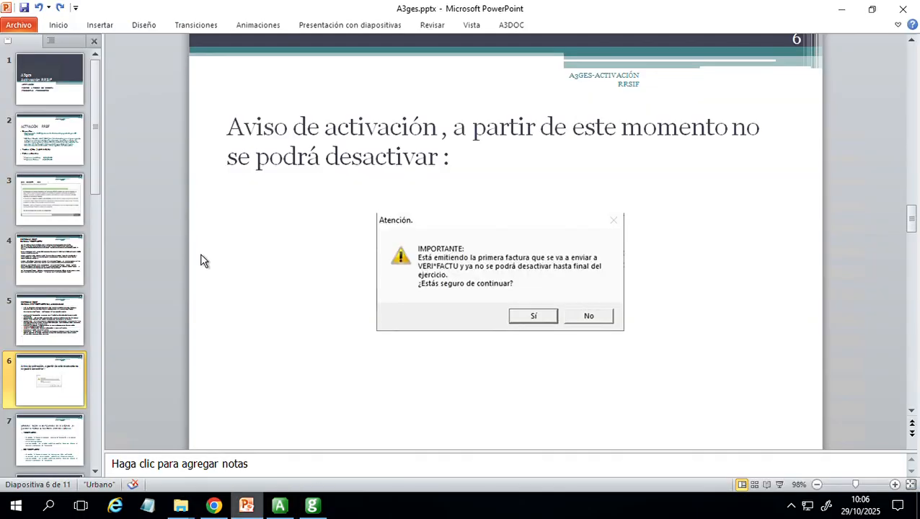
scroll(94, 355, down, 2)
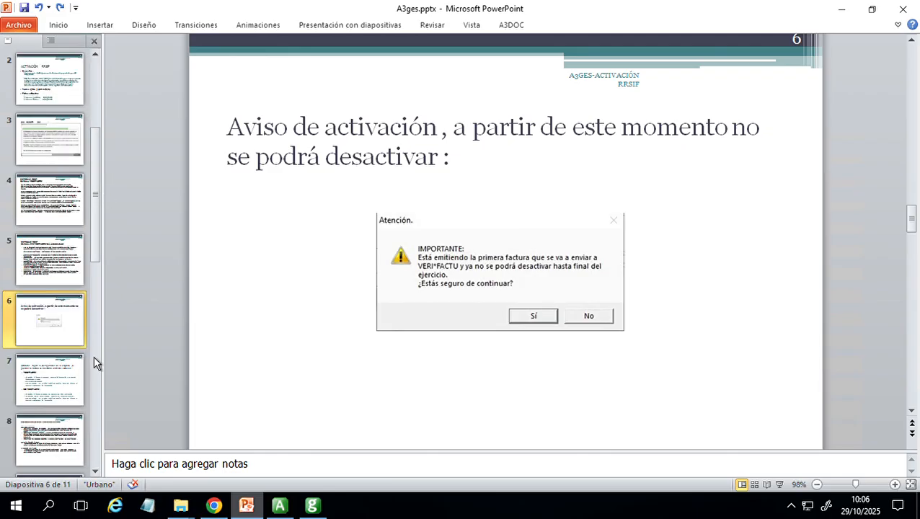
click(81, 395)
drag(914, 252, 915, 261)
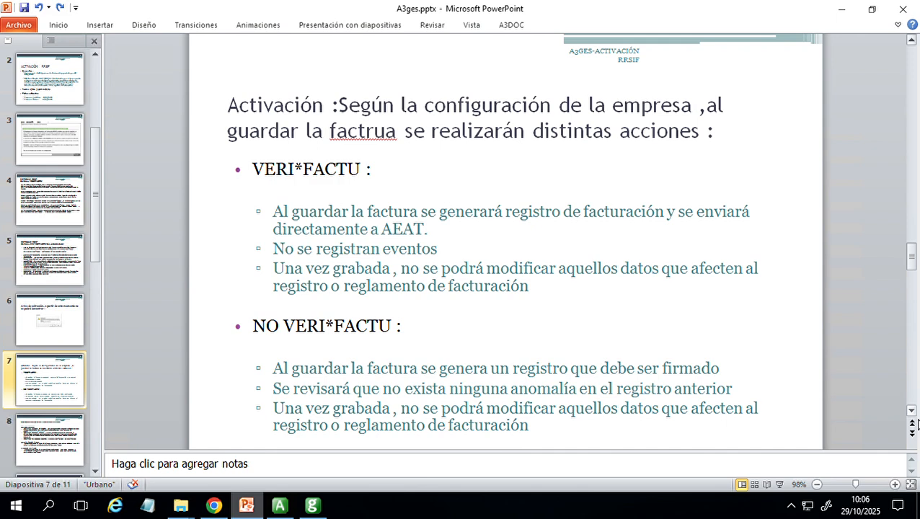
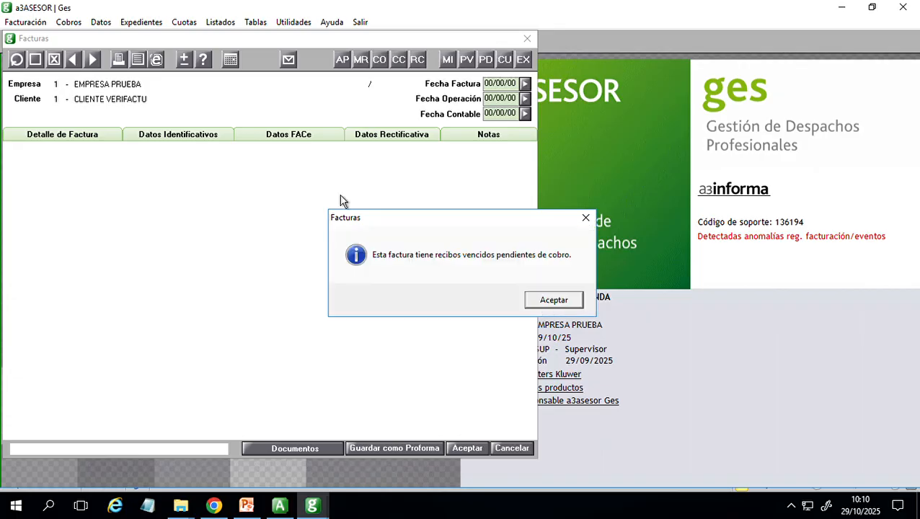
- Examine the Asesoramiento contable mensual line and the identification data of registered invoice 1/0000005, and close the invoice
key(Return)
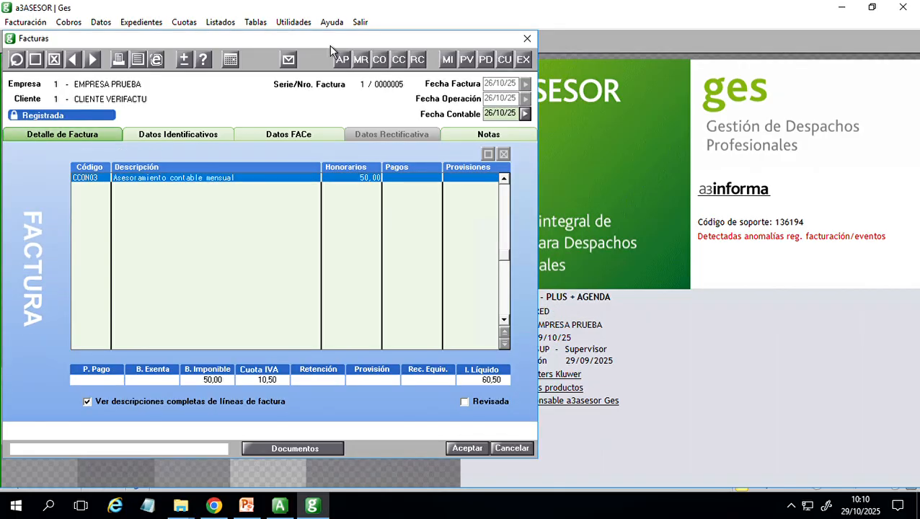
drag(330, 46, 439, 62)
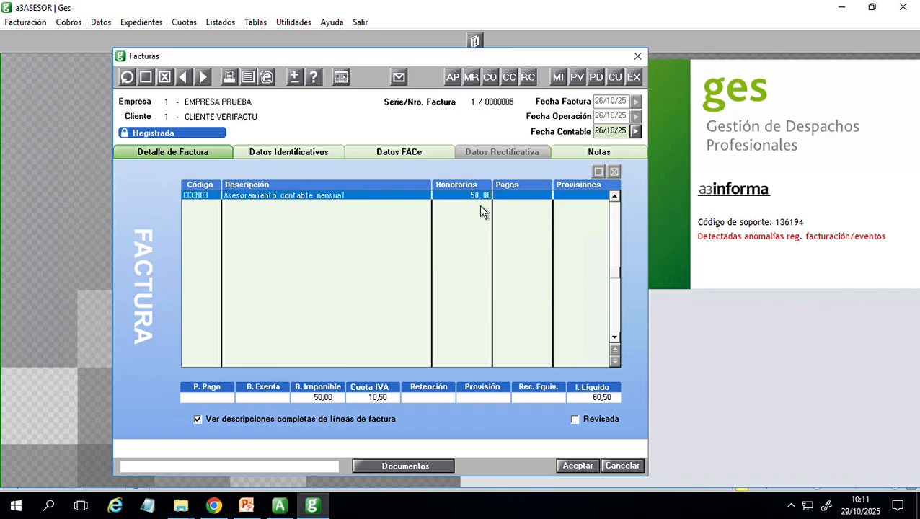
drag(488, 56, 494, 32)
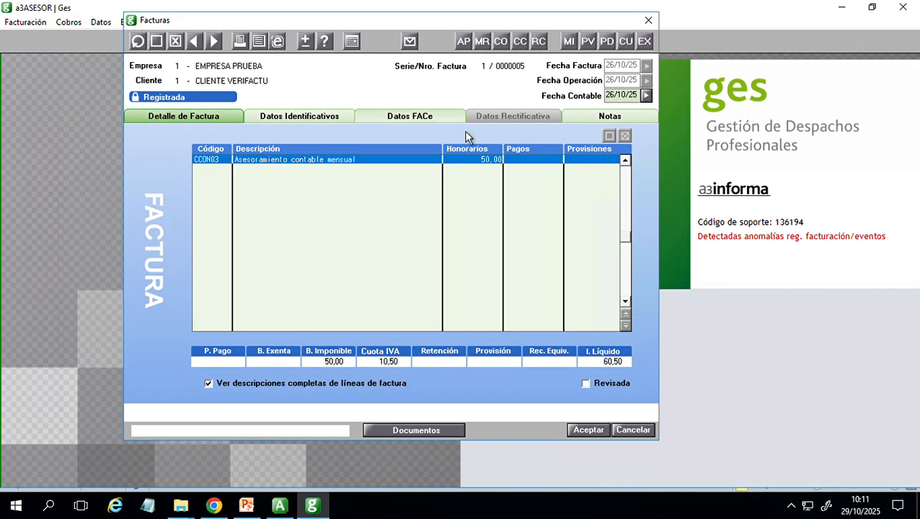
double_click(440, 162)
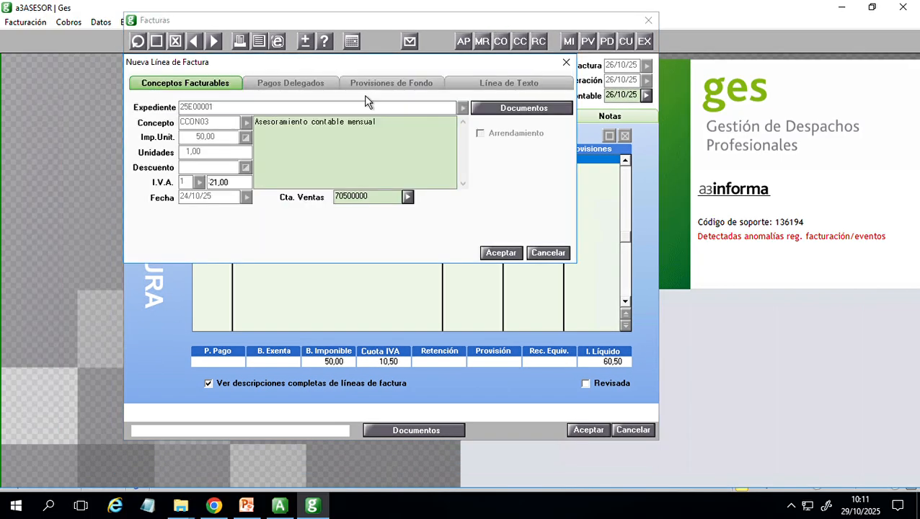
drag(375, 68, 428, 98)
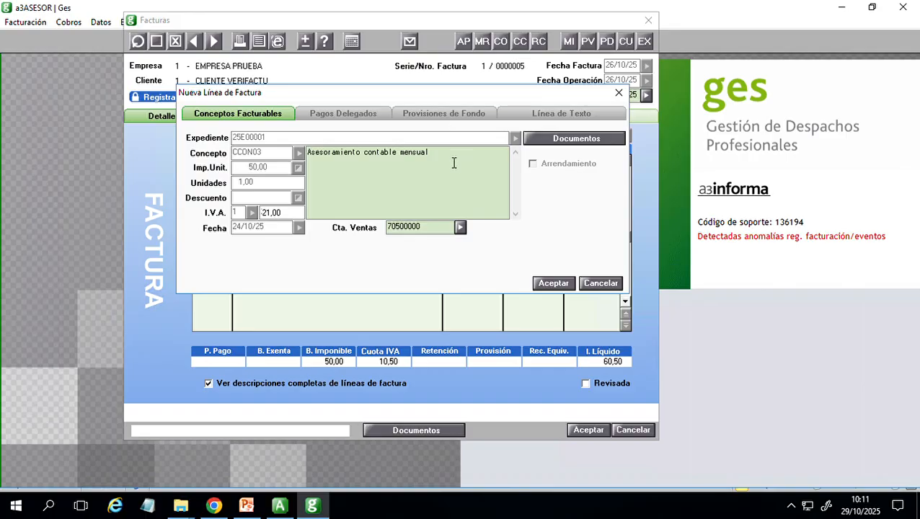
drag(454, 163, 325, 150)
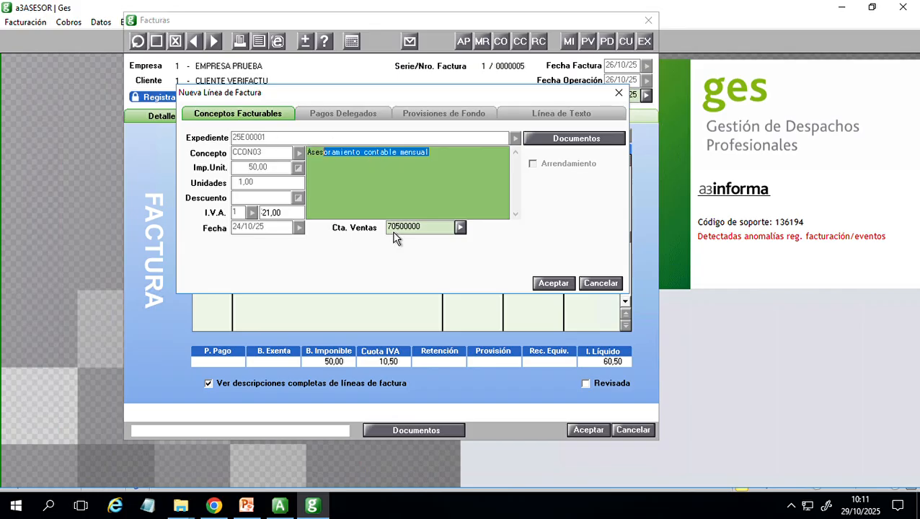
click(619, 93)
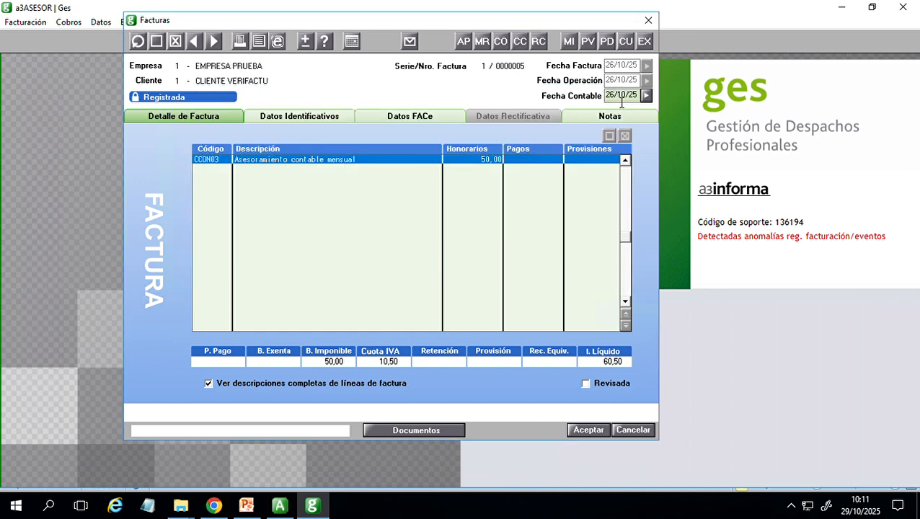
click(322, 119)
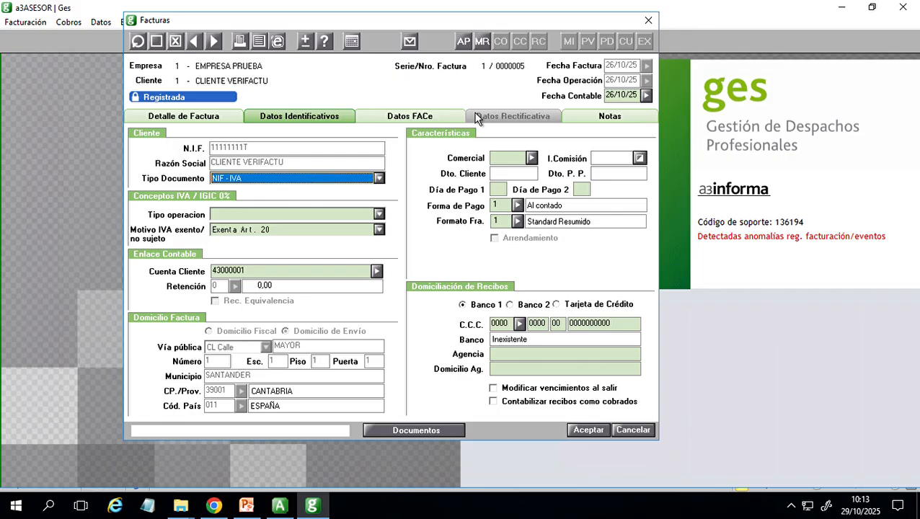
click(649, 22)
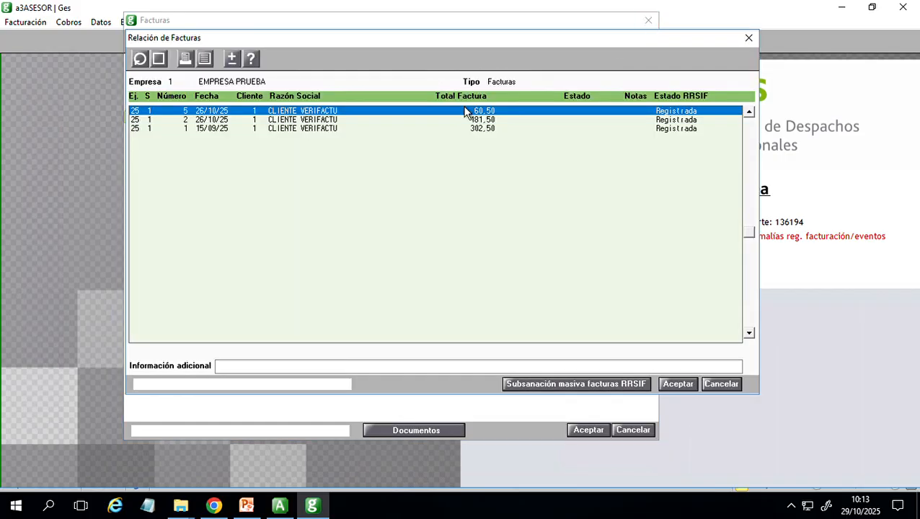
- Go through the registered invoices of EMPRESA PRUEBA in the invoice list, and close the list and the client record
click(195, 130)
click(193, 121)
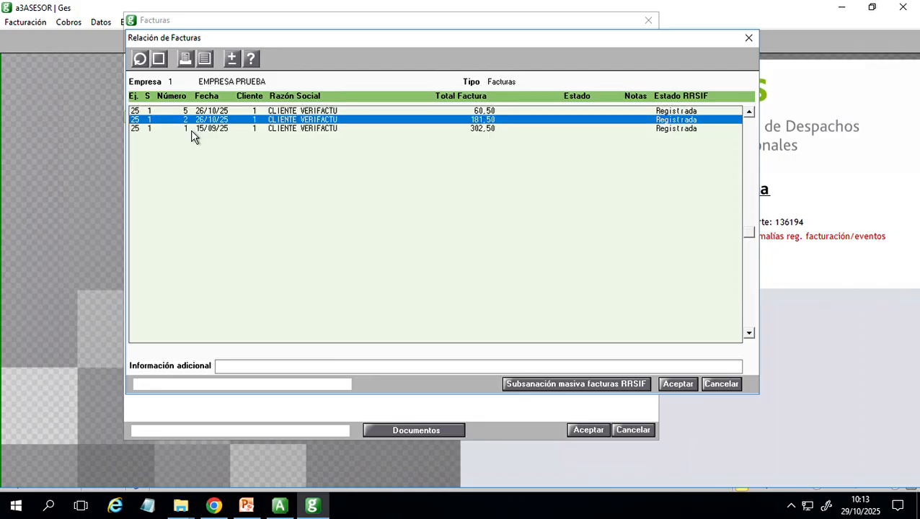
click(196, 113)
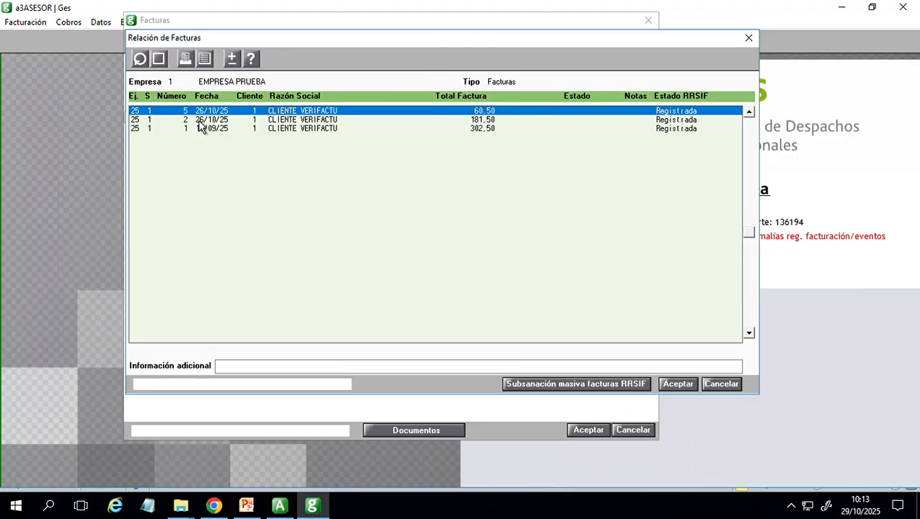
click(748, 38)
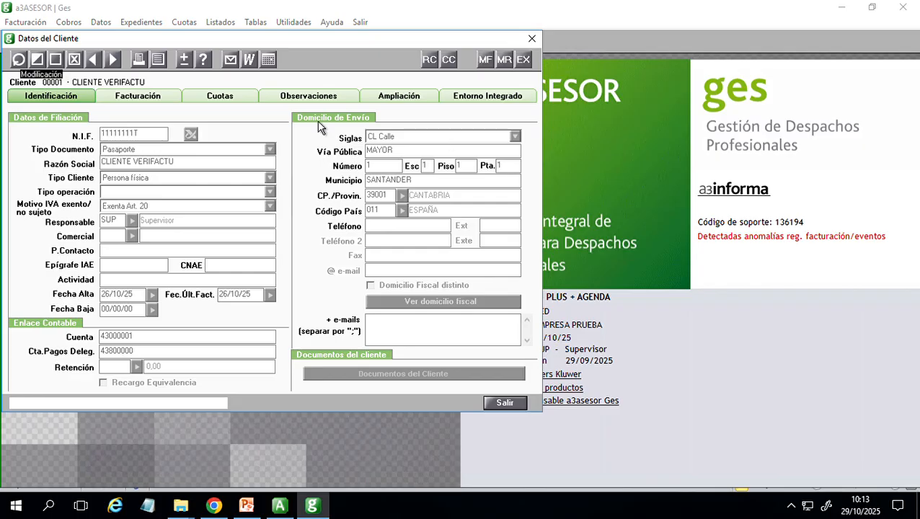
click(538, 45)
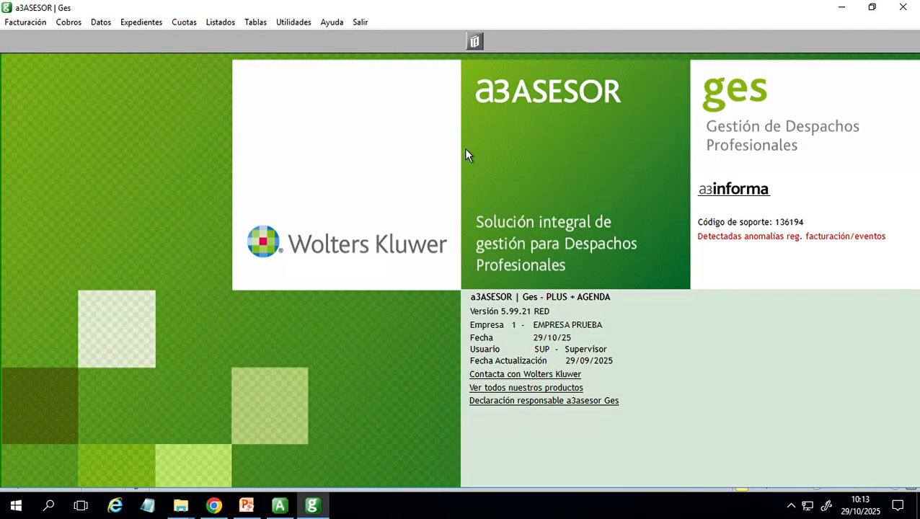
- Add billable concept FIAE05 Presentación fuera de plaza for CLIENTE VERIFACTU in the billing data entry, with an amount of 250,00
click(25, 22)
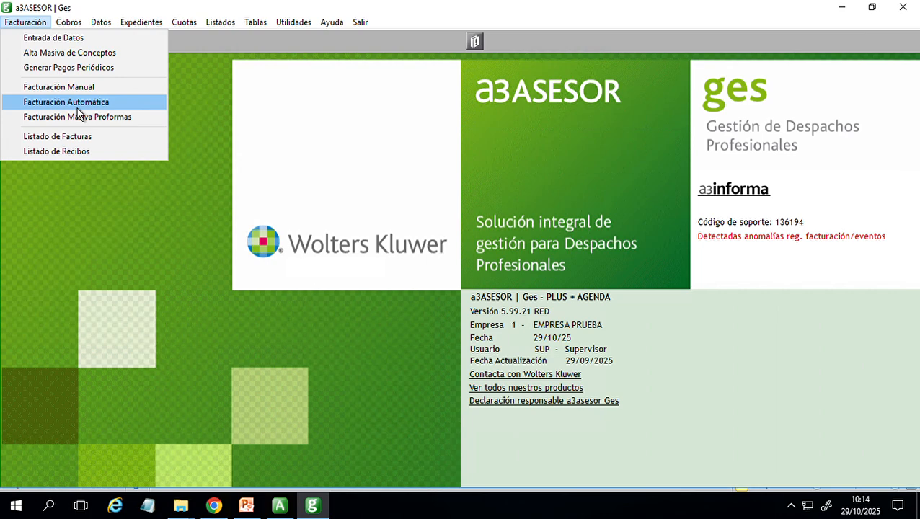
click(40, 42)
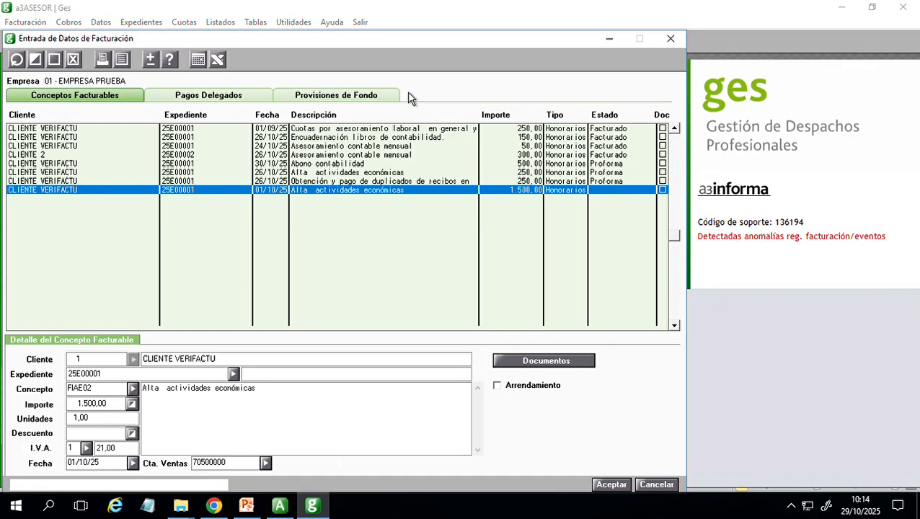
drag(487, 41, 511, 69)
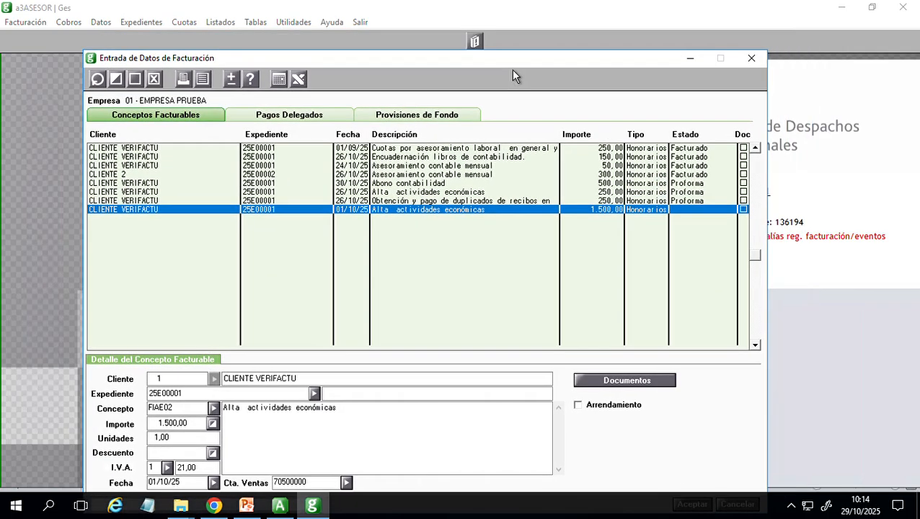
click(134, 79)
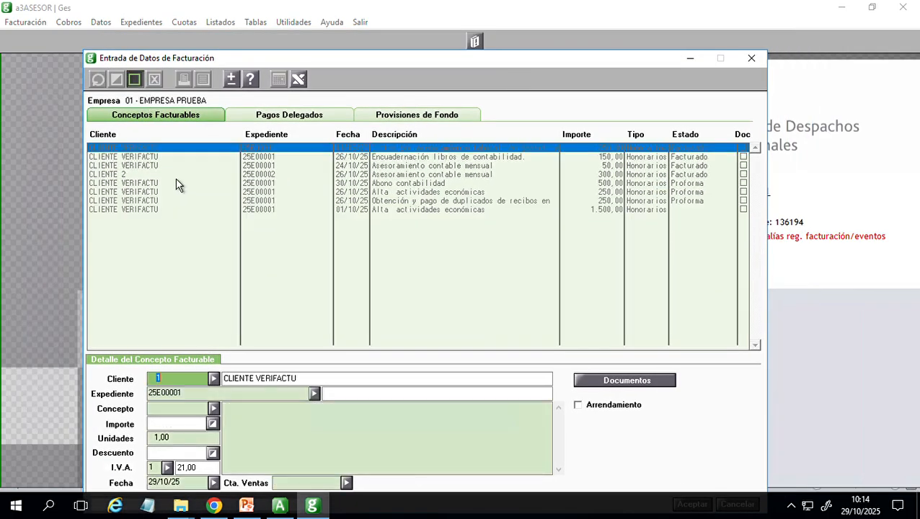
drag(406, 64, 407, 16)
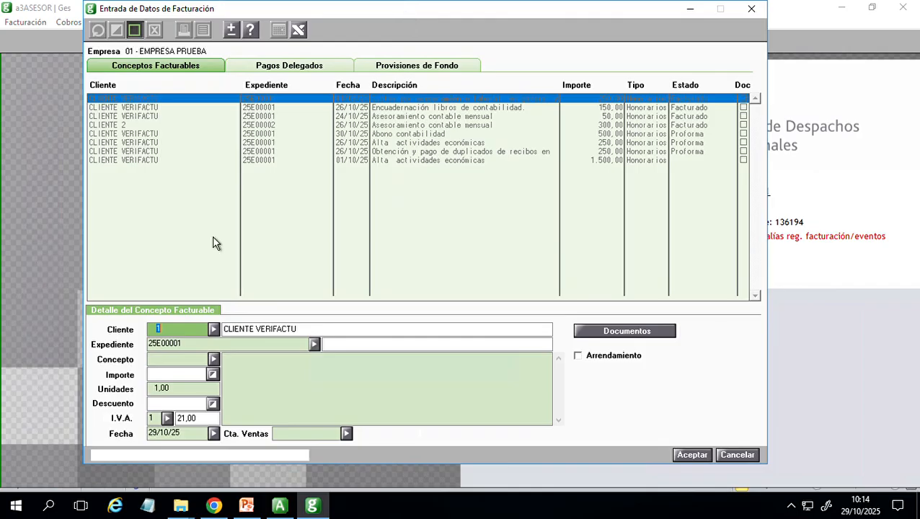
click(214, 359)
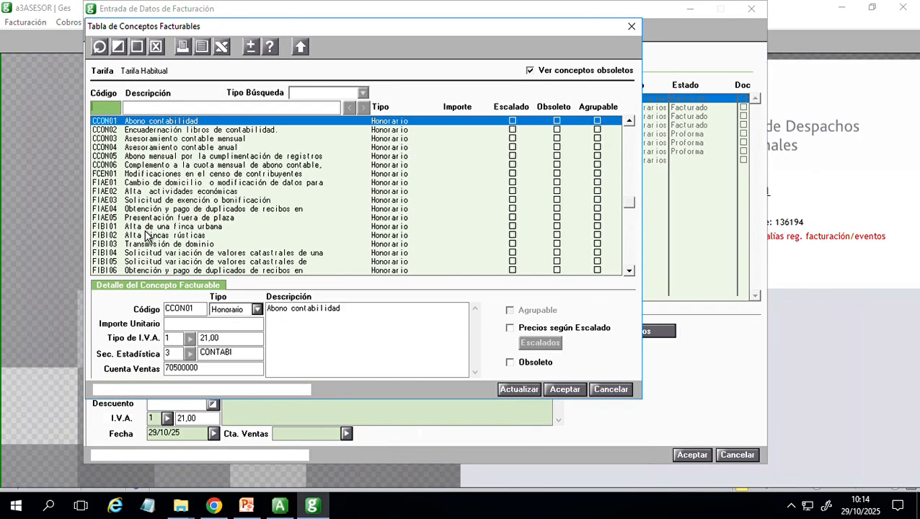
double_click(148, 217)
key(Tab)
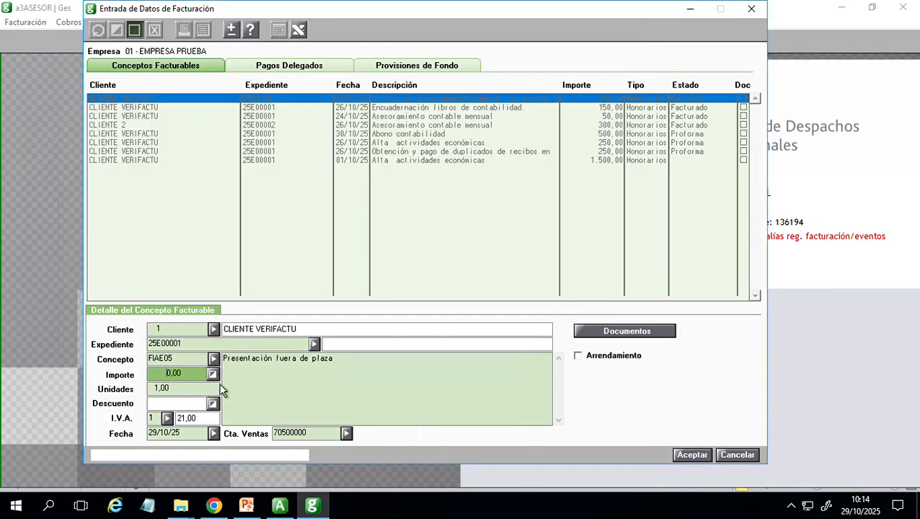
text(200)
key(super+Tab)
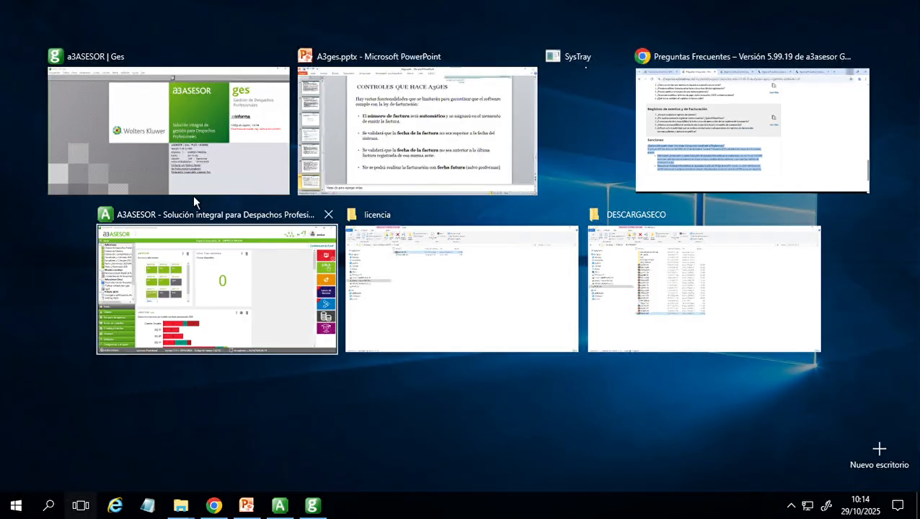
click(205, 144)
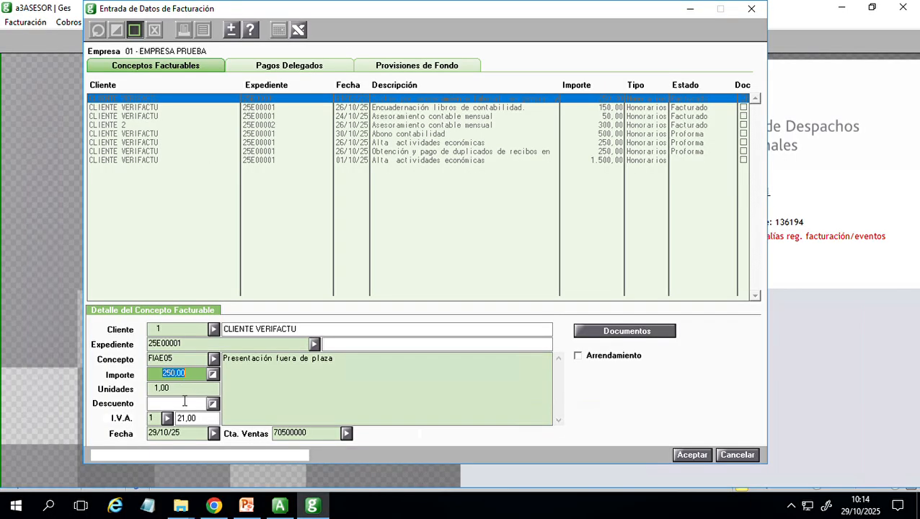
click(691, 455)
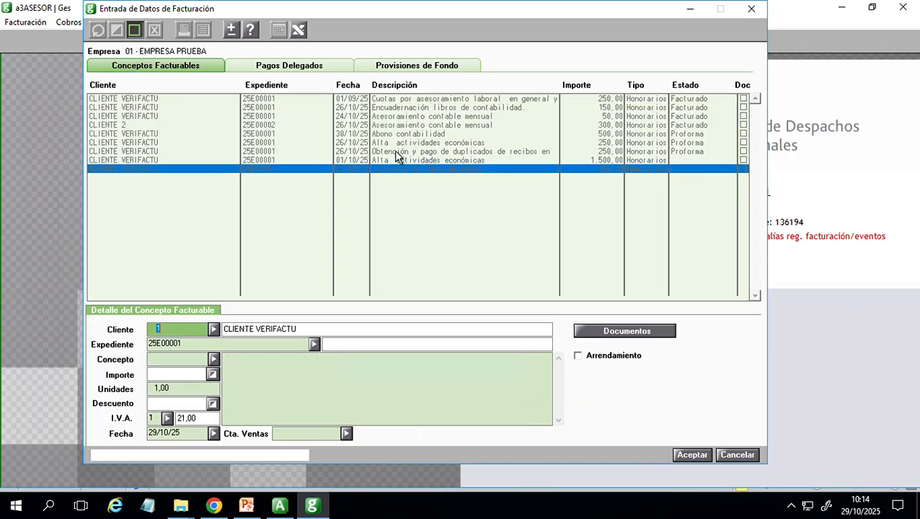
- Look through the delegated payments and fund provisions in the billing data entry, return to the billable concepts, and close the window
click(188, 439)
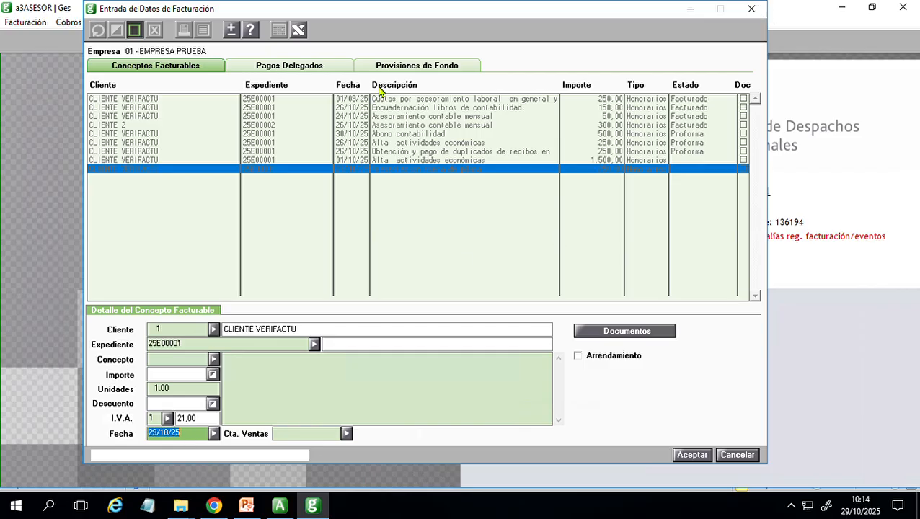
click(281, 68)
click(425, 67)
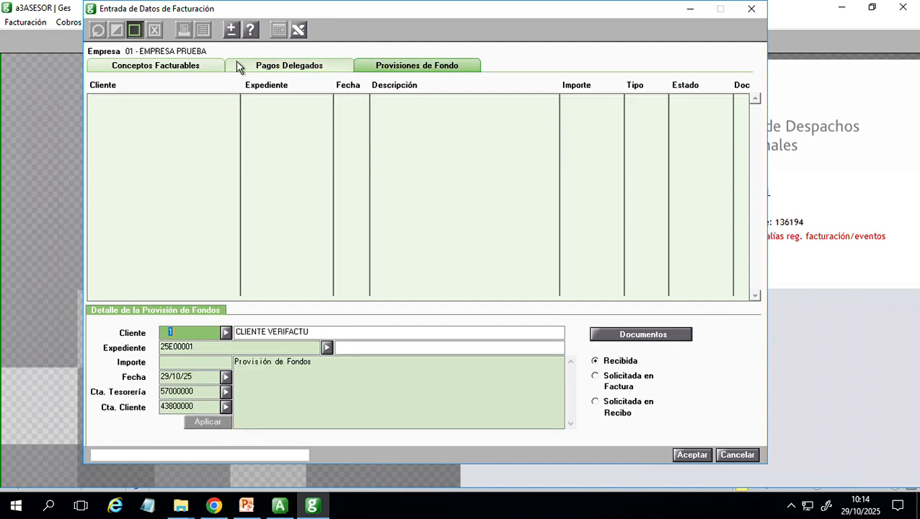
click(172, 72)
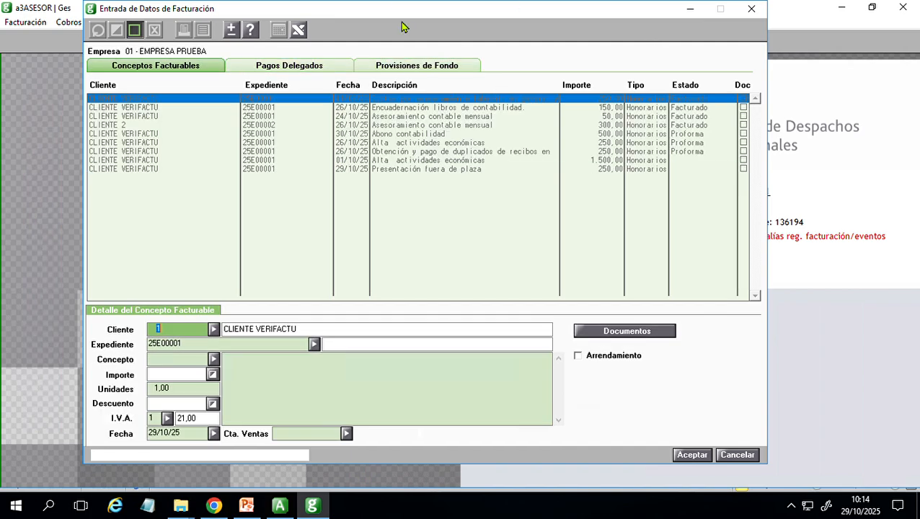
drag(300, 15, 287, 97)
click(740, 91)
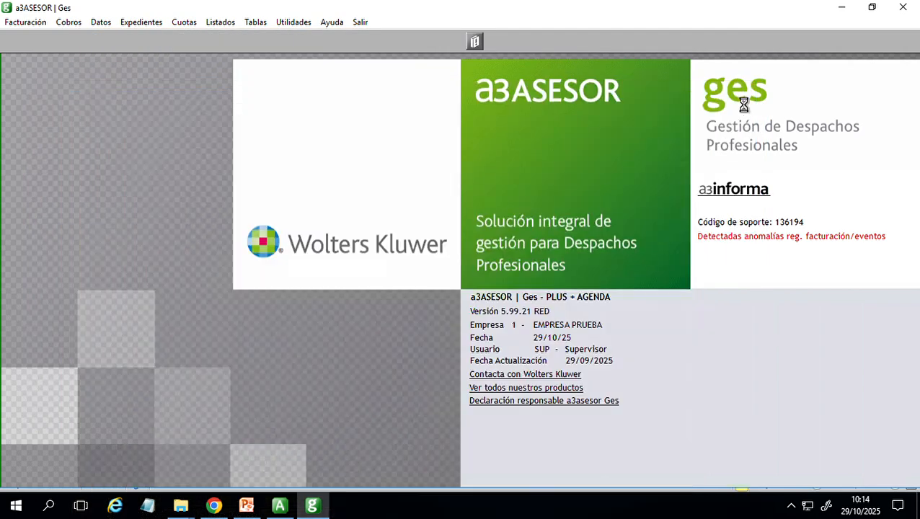
- Open automatic billing for EMPRESA PRUEBA, review the document types, and try to simulate the billing with Factura selected
click(26, 22)
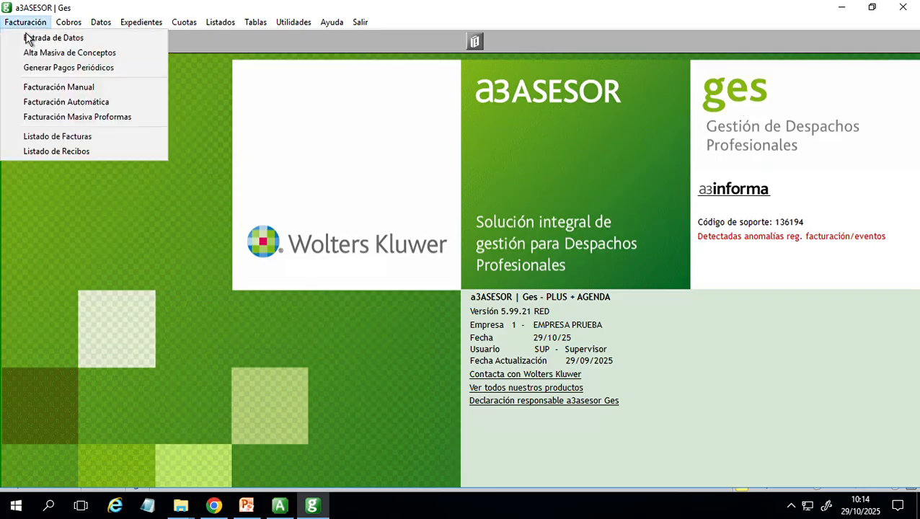
click(107, 108)
drag(386, 41, 486, 77)
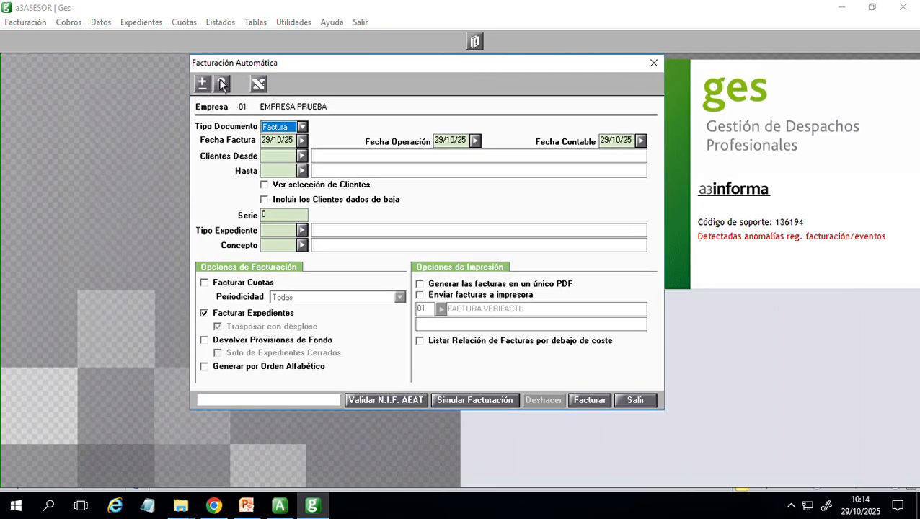
click(302, 129)
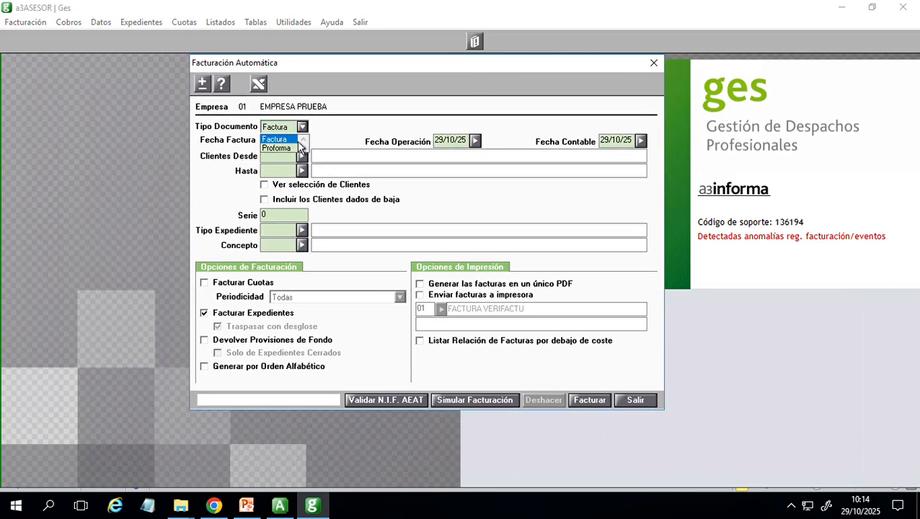
click(304, 139)
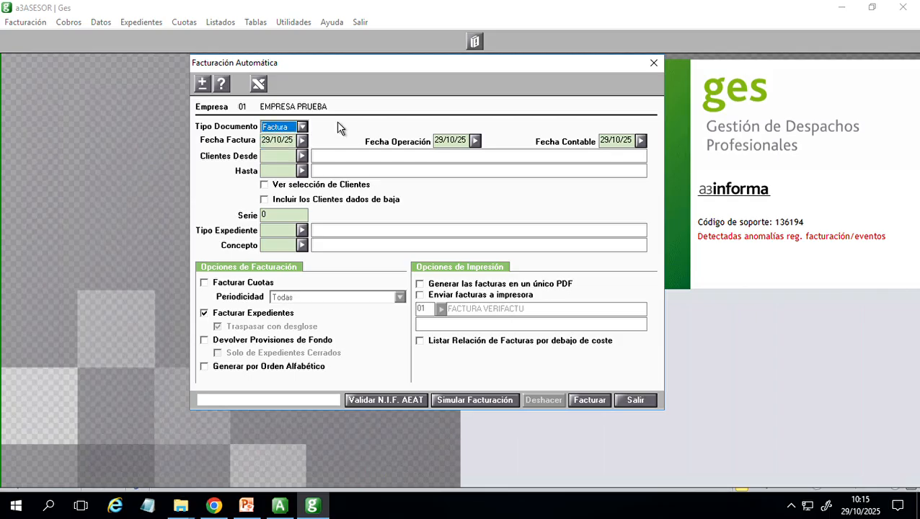
click(477, 401)
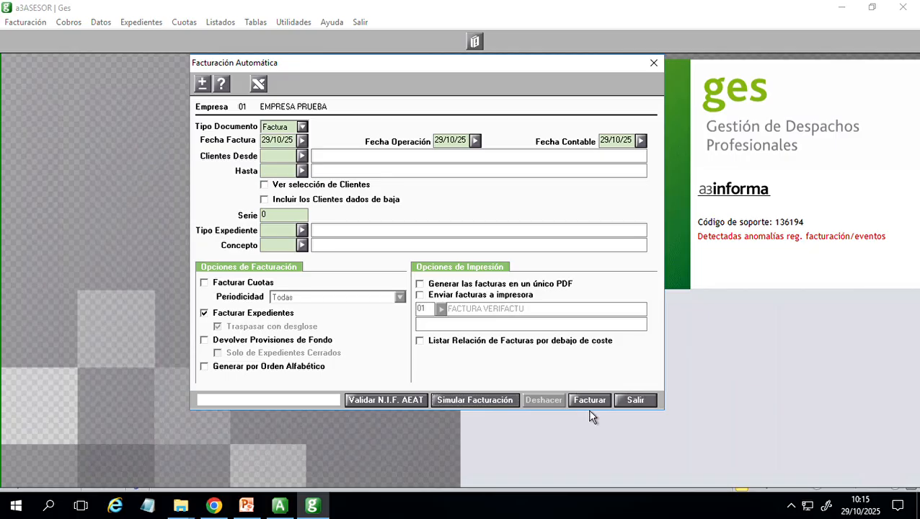
- Set the document type to Proforma, include Facturar Cuotas, and run the automatic billing for EMPRESA PRUEBA
click(302, 126)
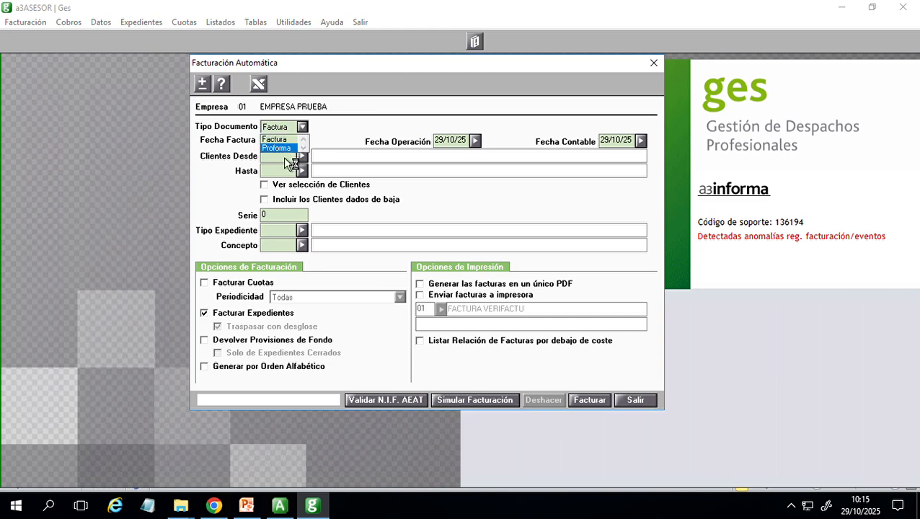
click(281, 149)
click(238, 282)
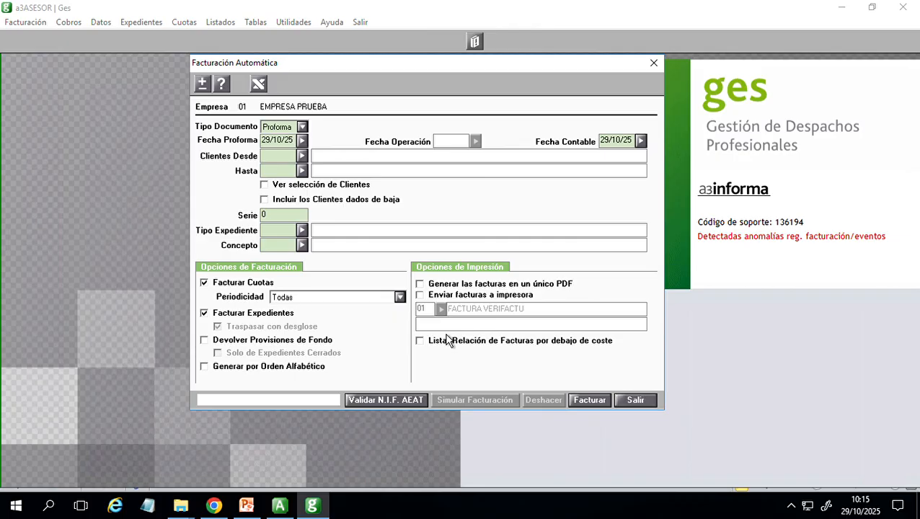
click(590, 401)
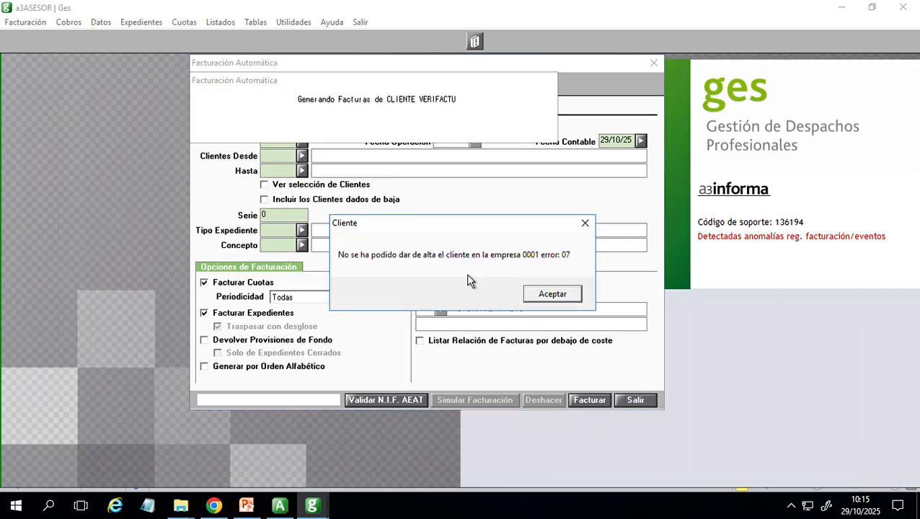
click(566, 305)
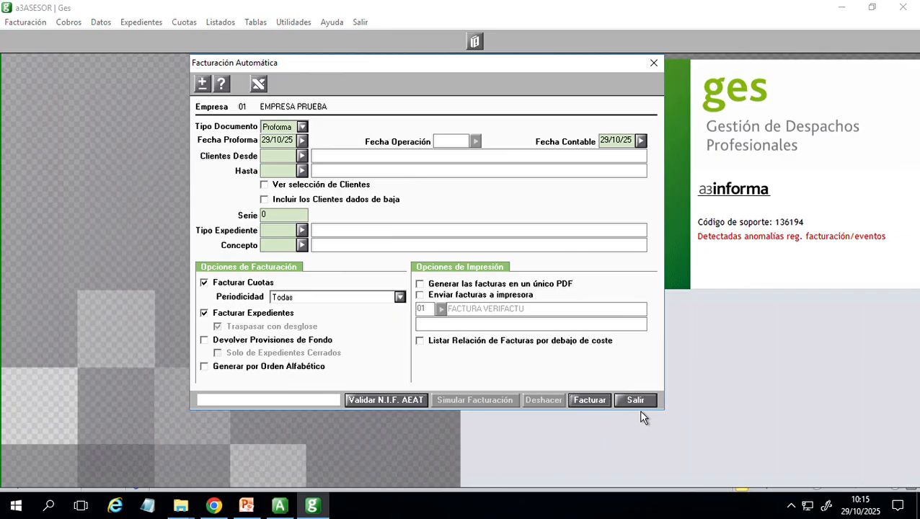
- Limit the proforma billing to CLIENTE VERIFACTU as first and last client, run it, and leave automatic billing
click(301, 170)
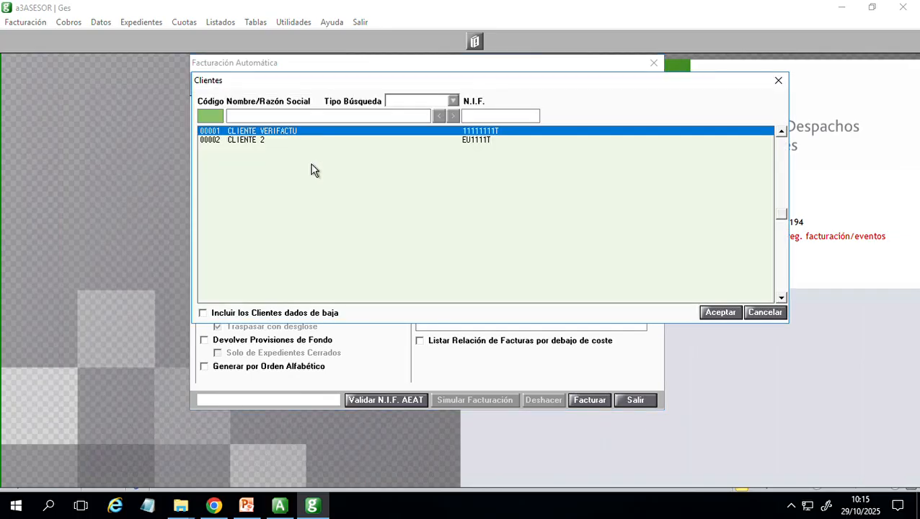
double_click(256, 134)
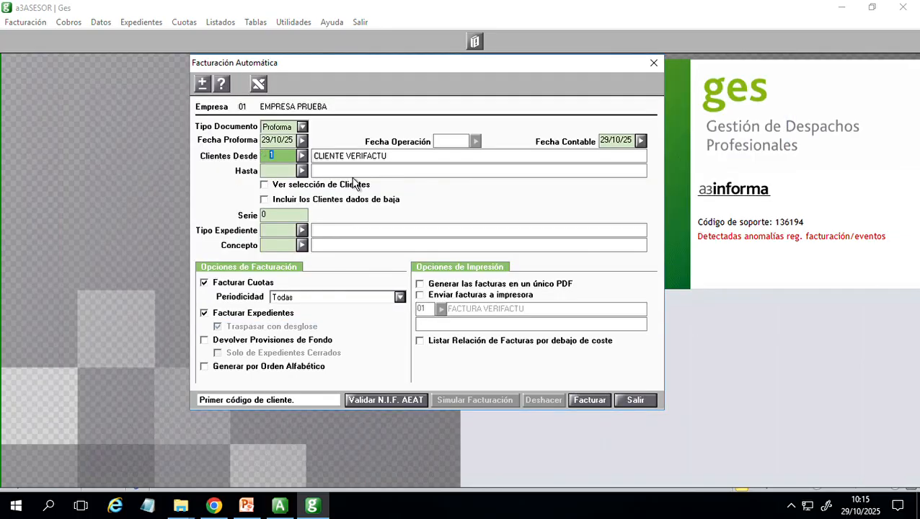
click(282, 173)
key(super+Tab)
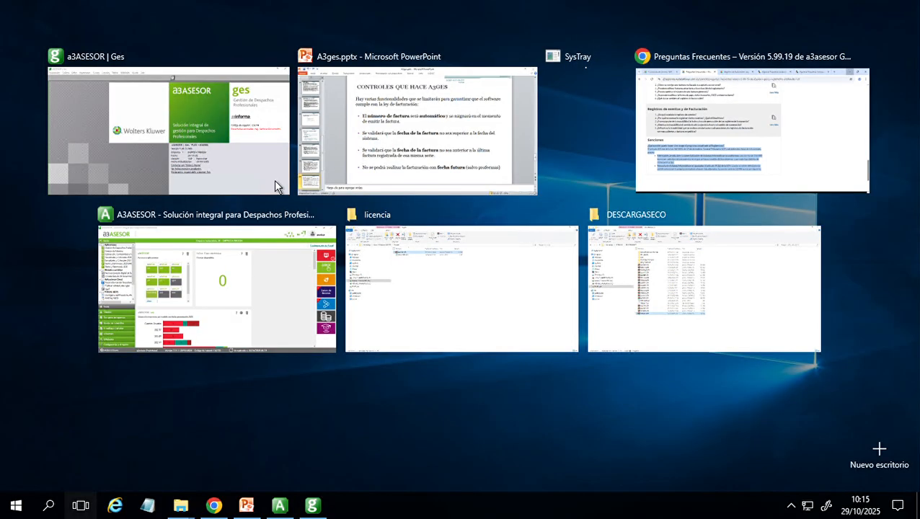
click(244, 171)
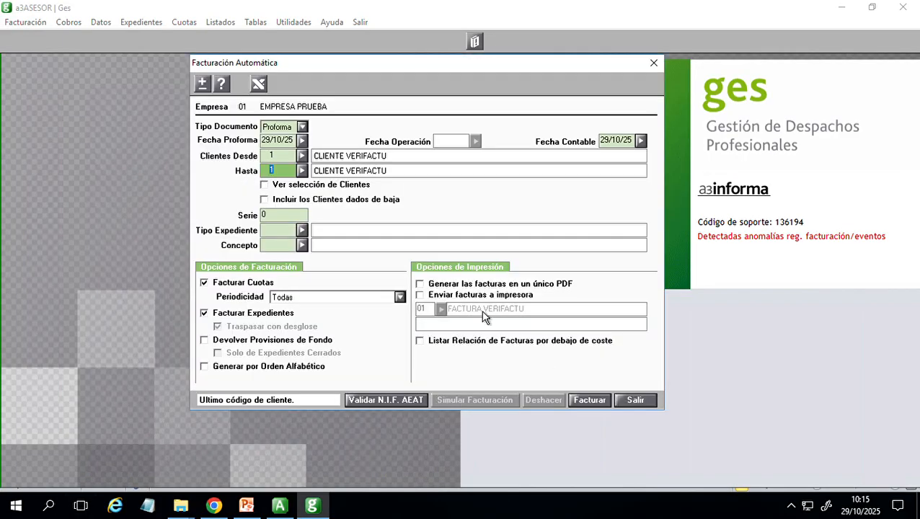
click(598, 405)
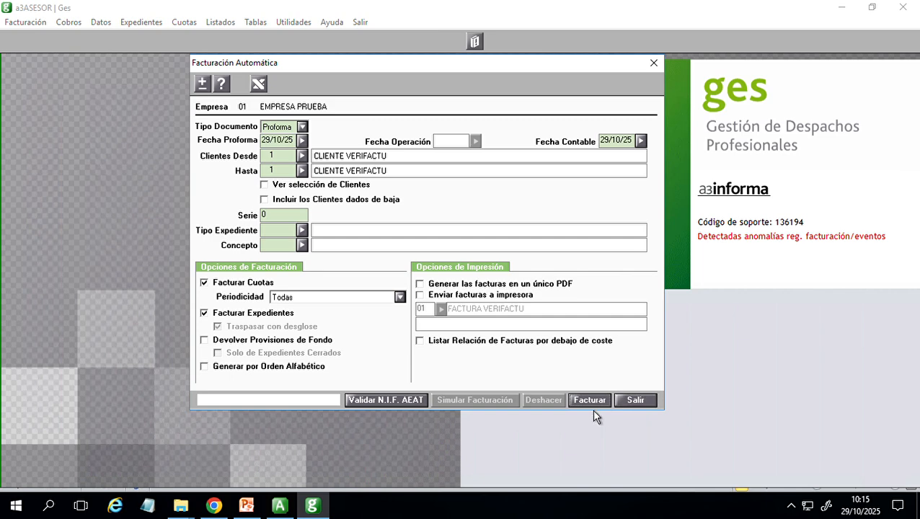
click(634, 404)
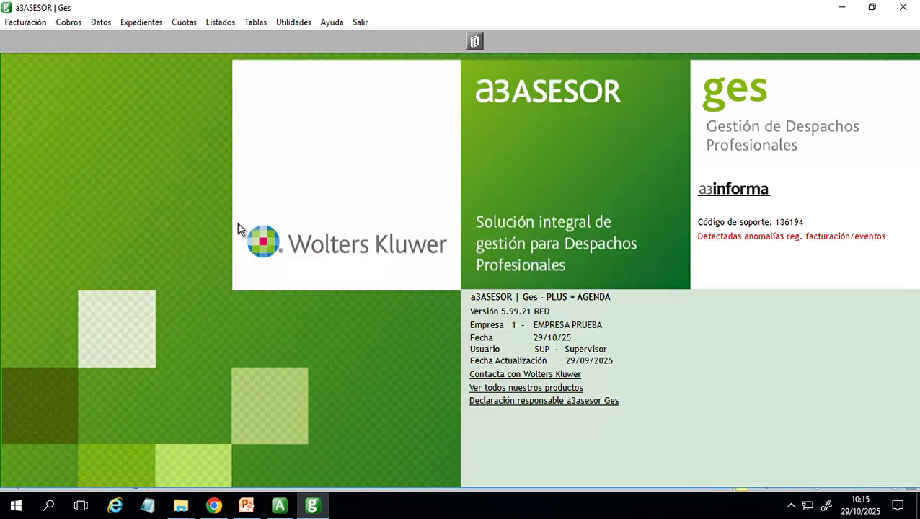
- Open the client record of CLIENTE VERIFACTU and bring up its list of invoices
click(68, 22)
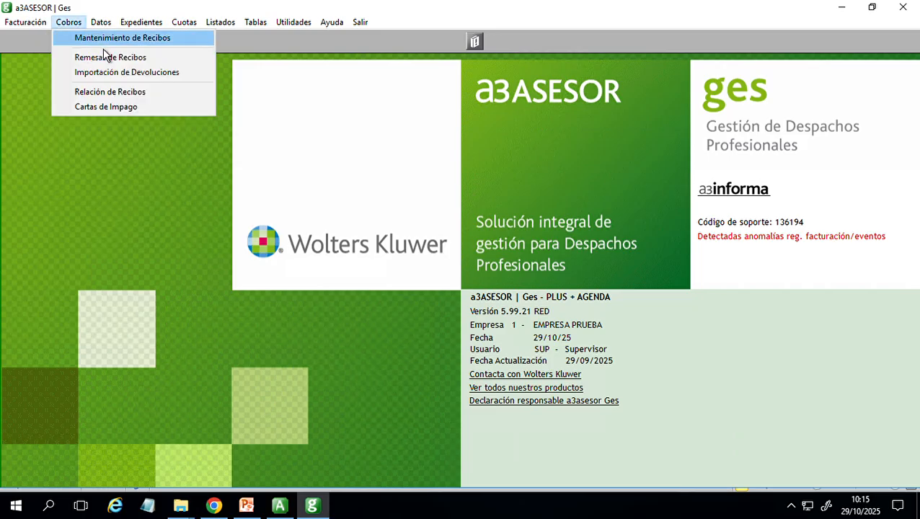
click(101, 22)
click(115, 39)
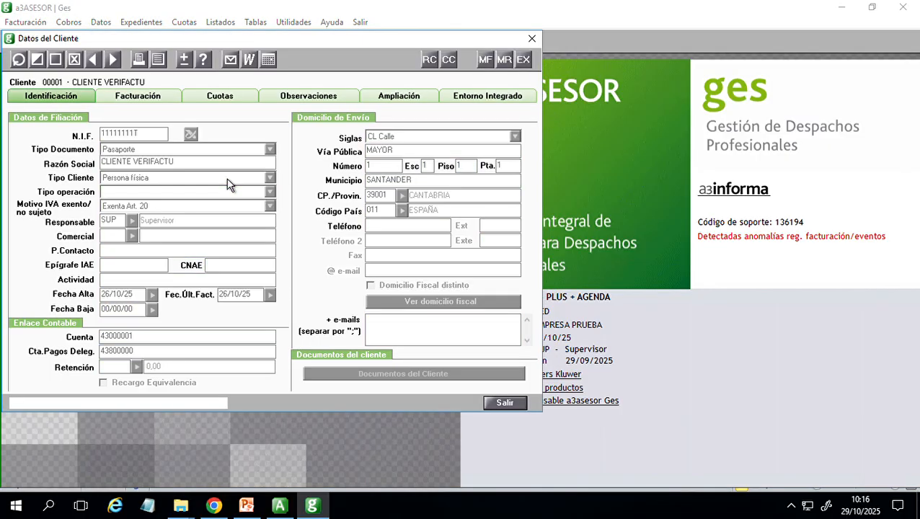
click(486, 59)
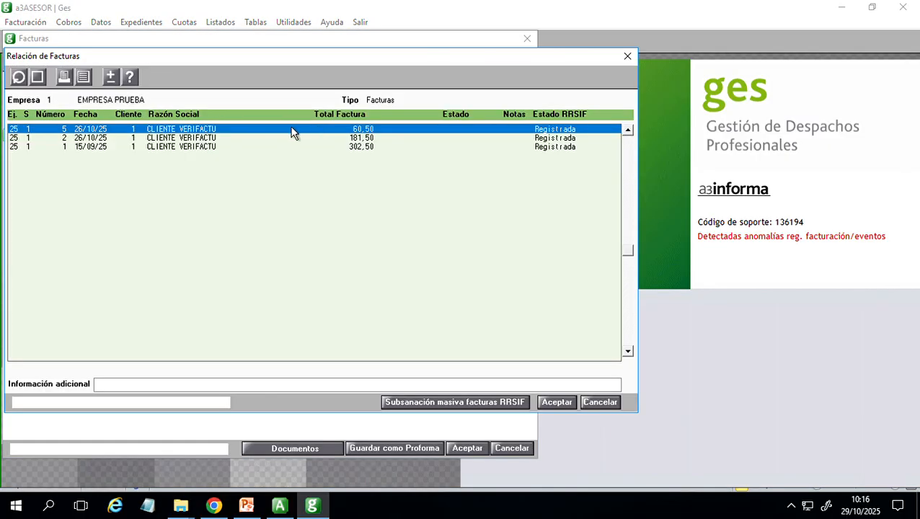
- Search the invoice list for proformas of CLIENTE VERIFACTU, with the date set to 31/12/25
click(21, 78)
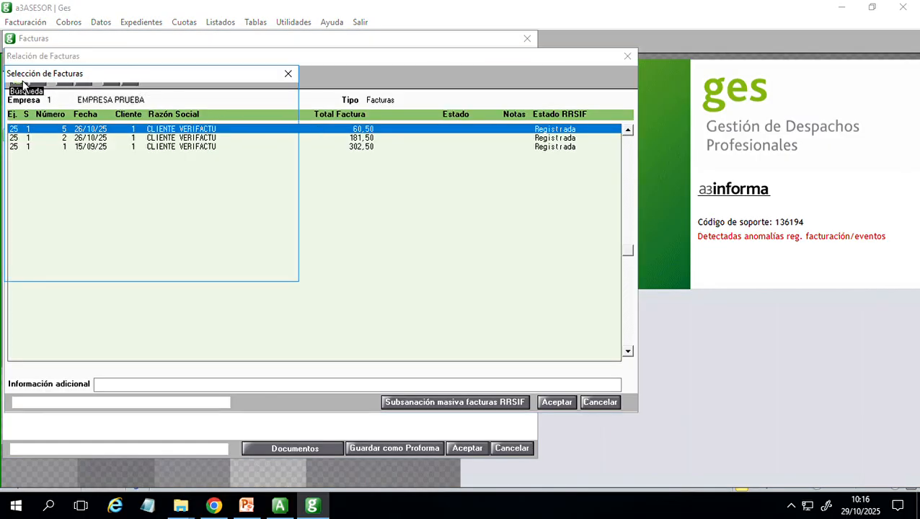
click(44, 252)
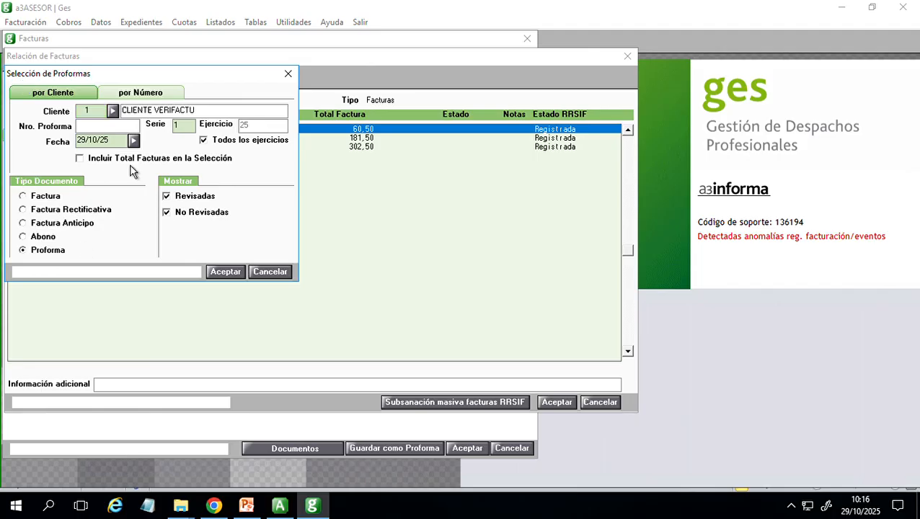
click(128, 144)
text(31/12/25)
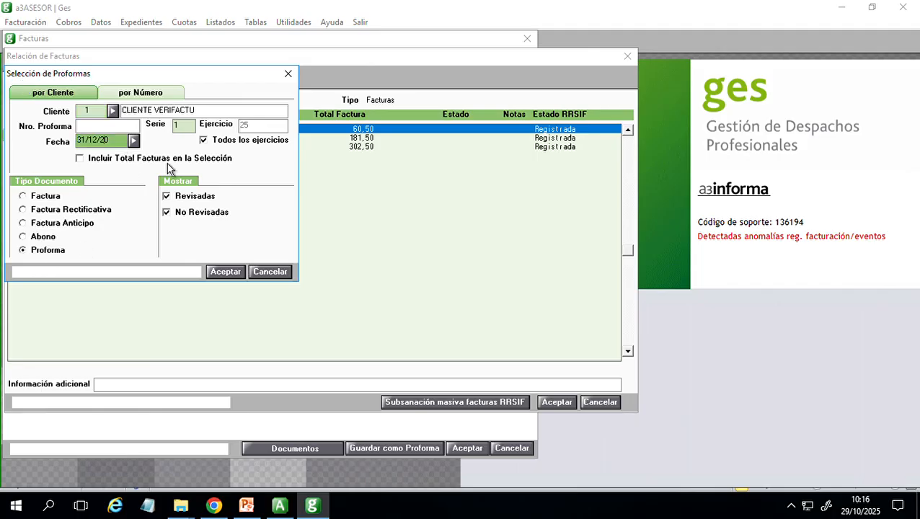
key(super+Return)
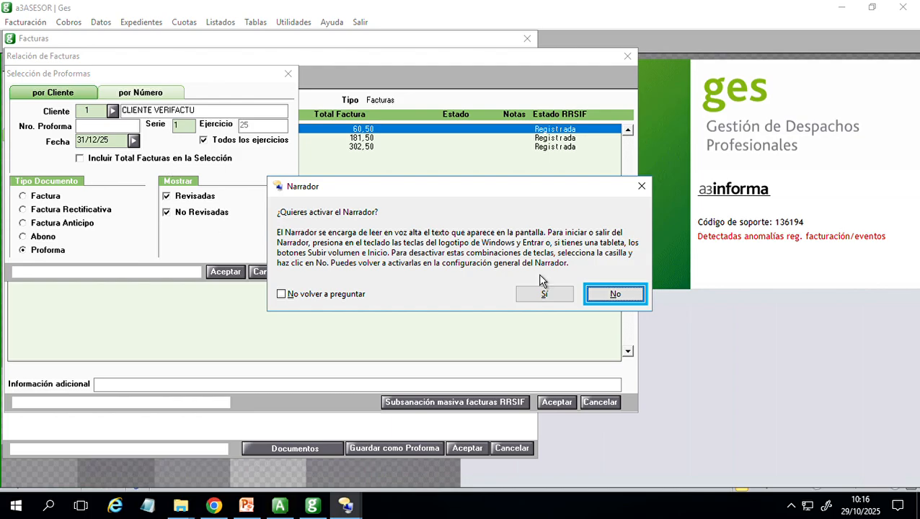
click(625, 296)
click(229, 274)
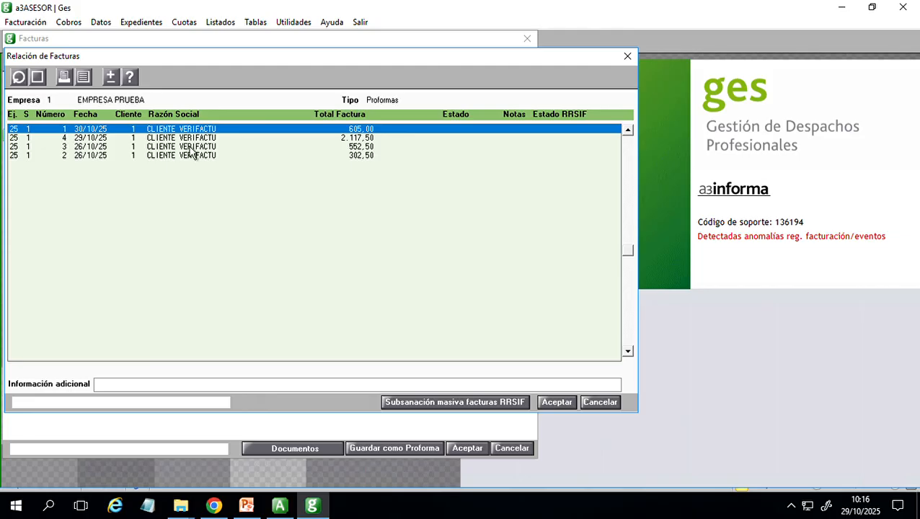
- Open the proforma dated 29/10/25 and look at the form for a new invoice line without adding one
key(Down)
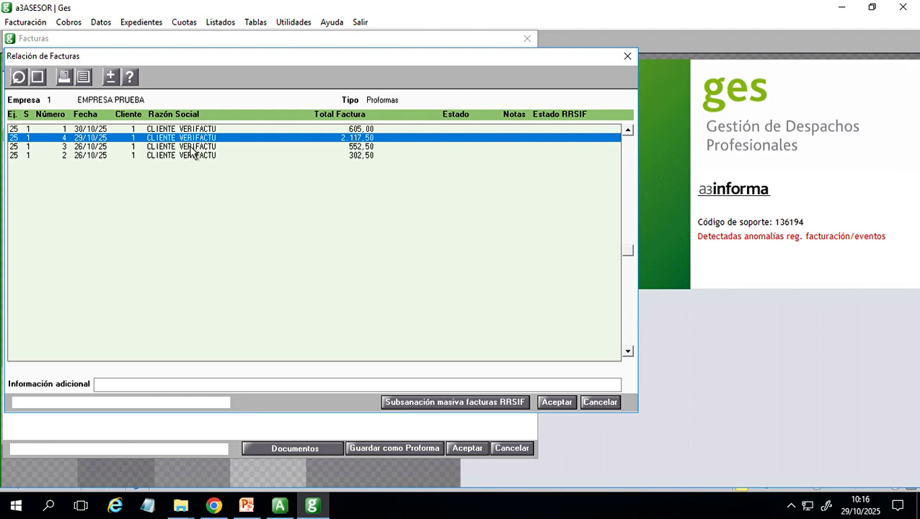
key(Return)
click(566, 299)
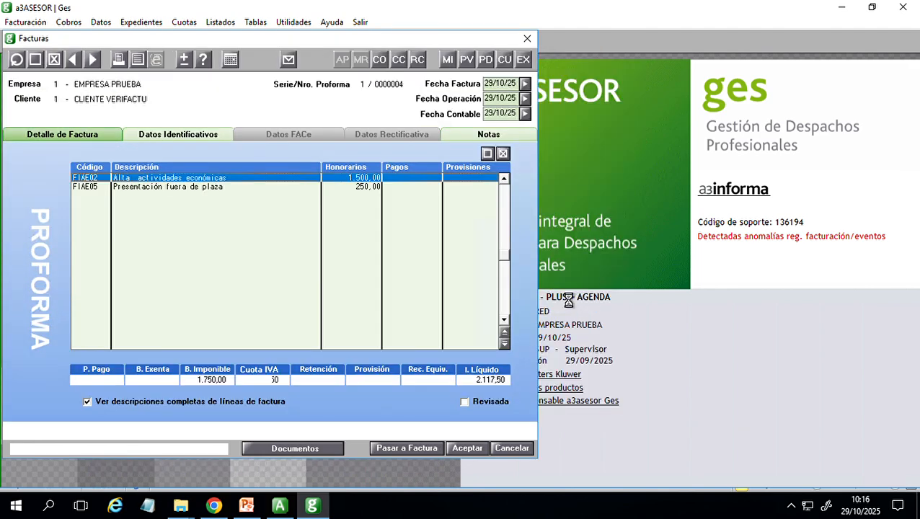
click(344, 187)
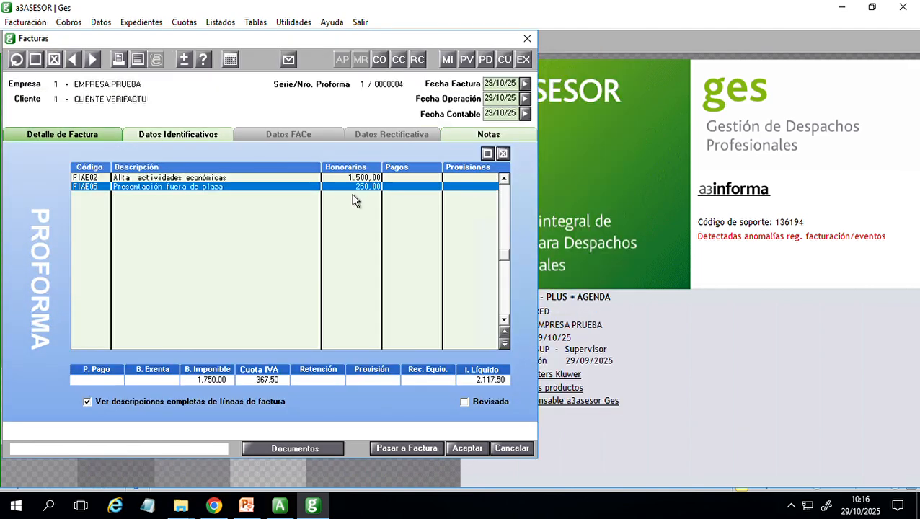
click(488, 154)
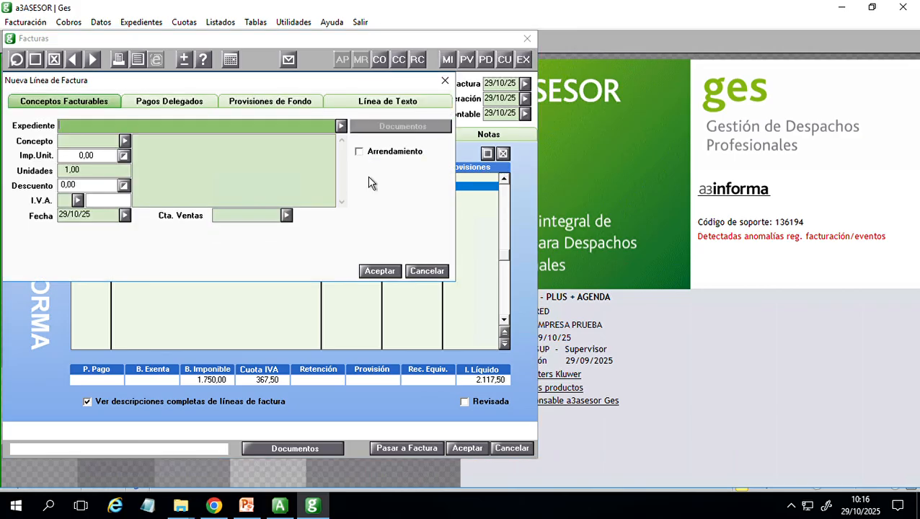
click(441, 273)
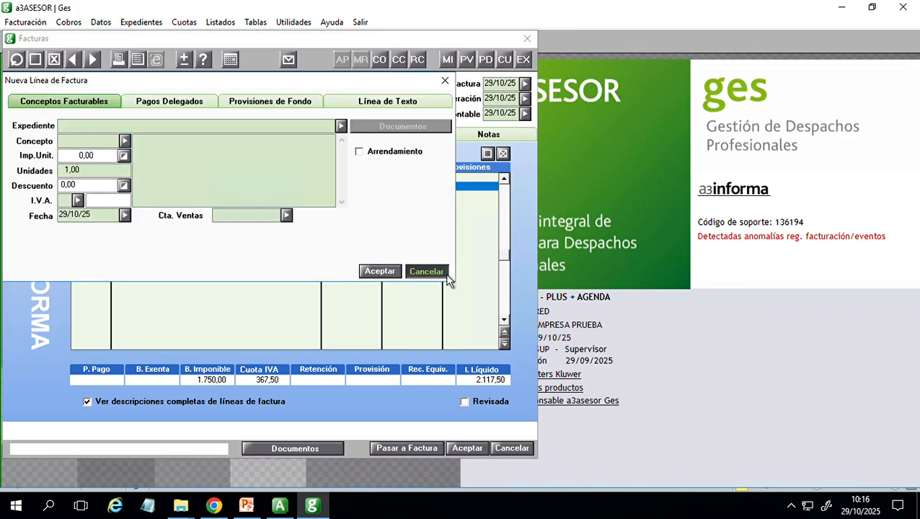
- Set the unit amount of the proforma line FIAE05 Presentación fuera de plaza to 350,00
double_click(186, 189)
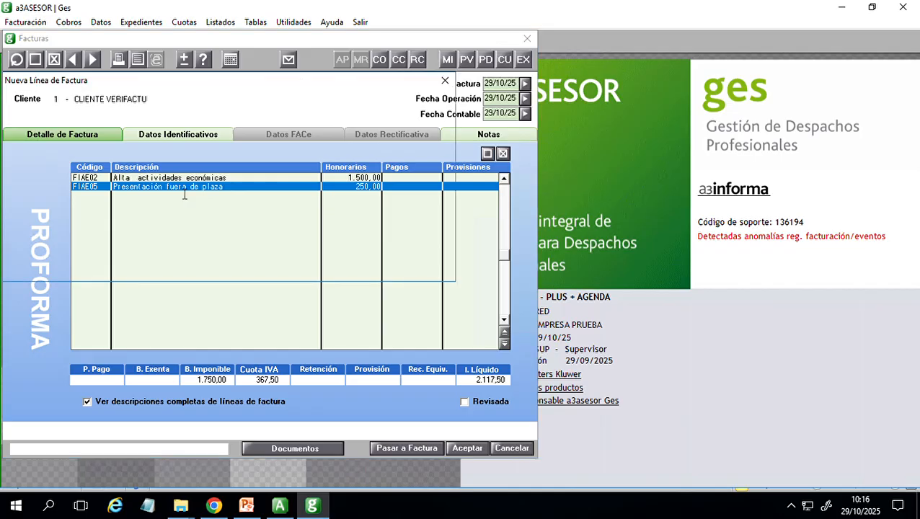
click(108, 157)
text(350)
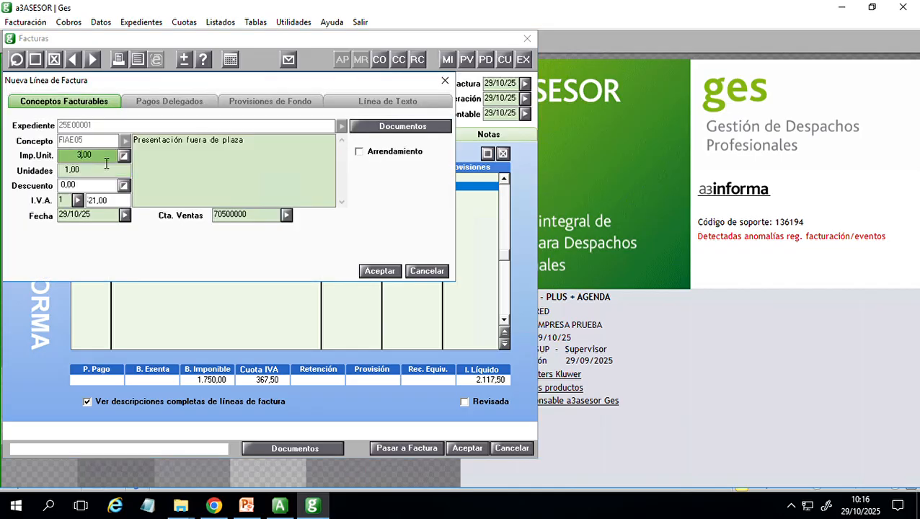
key(super+Tab)
click(108, 165)
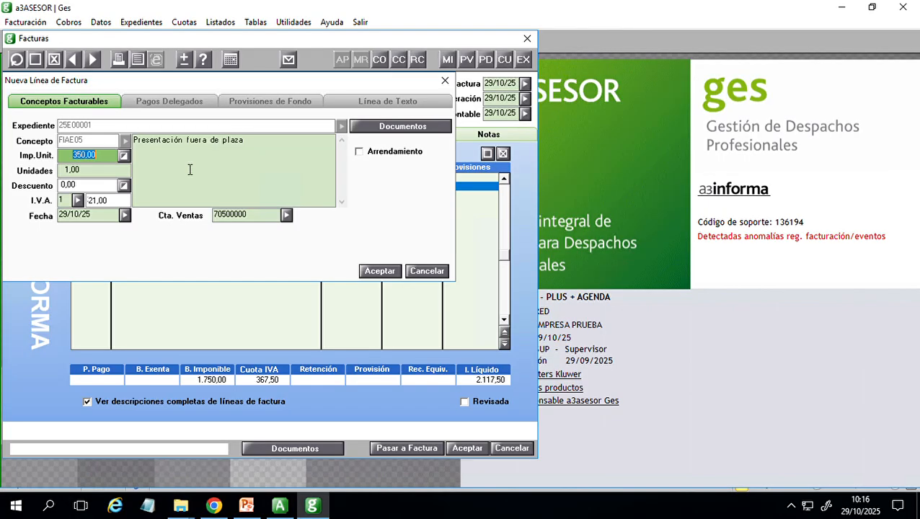
click(380, 271)
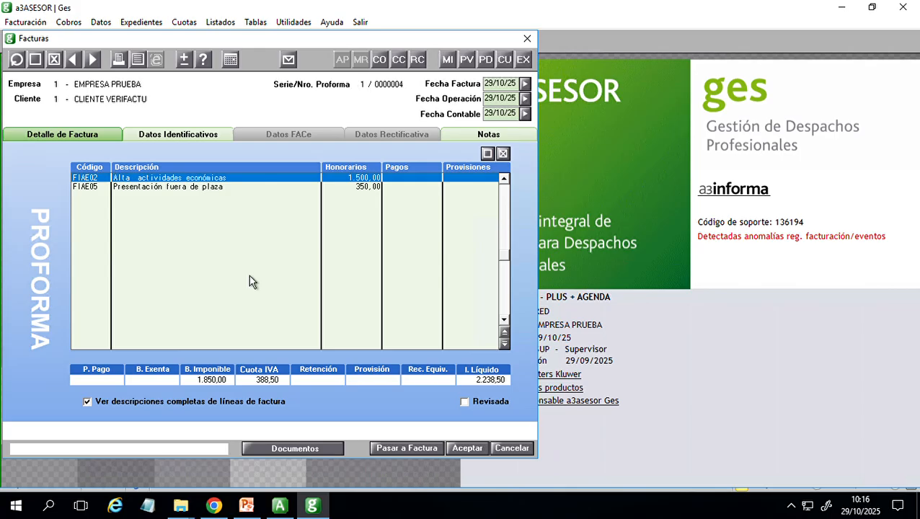
- Mark the proforma as Revisada, and close the proforma, the proforma list and the client record
click(488, 401)
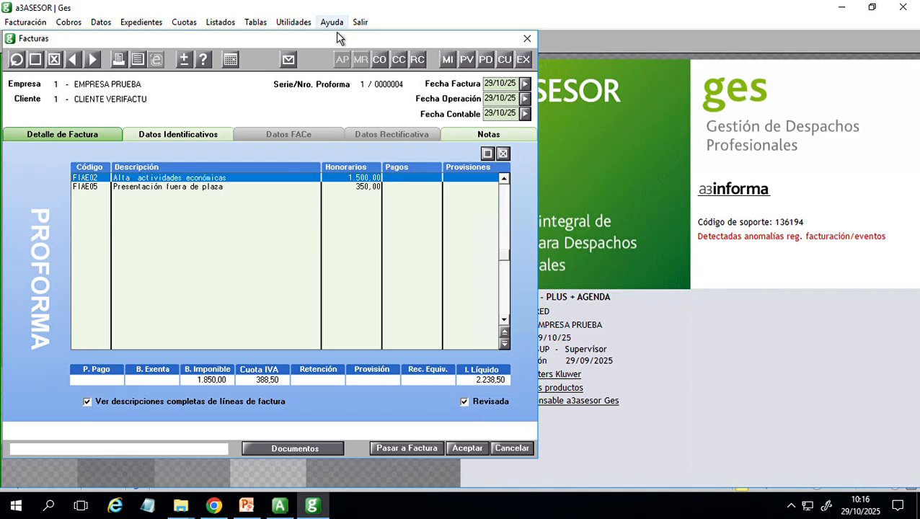
drag(335, 40, 512, 45)
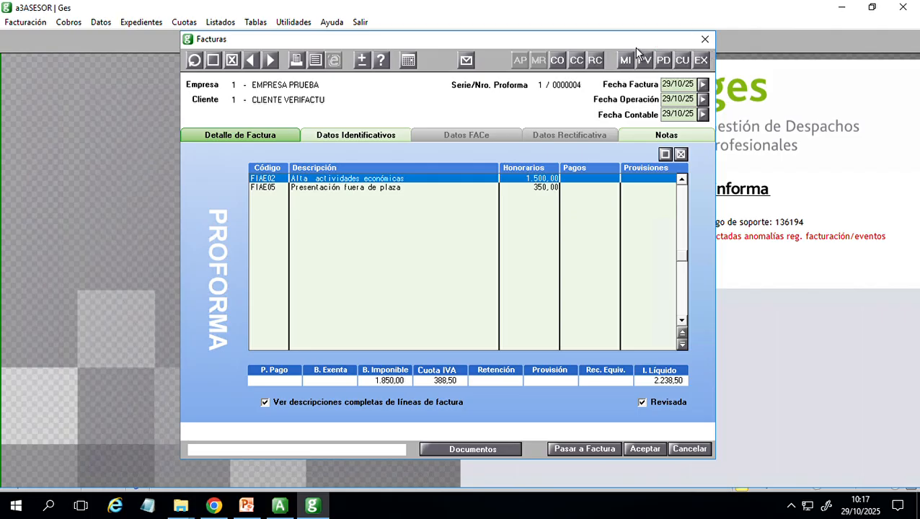
click(711, 45)
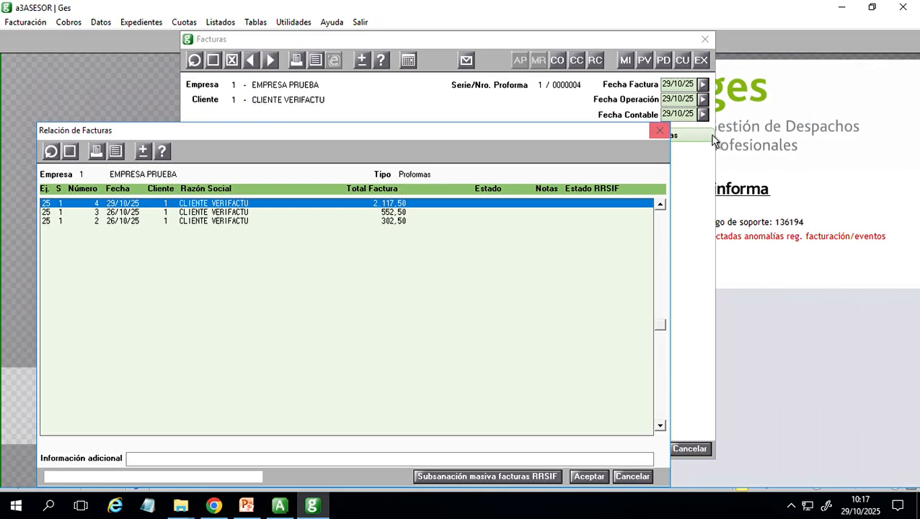
click(661, 132)
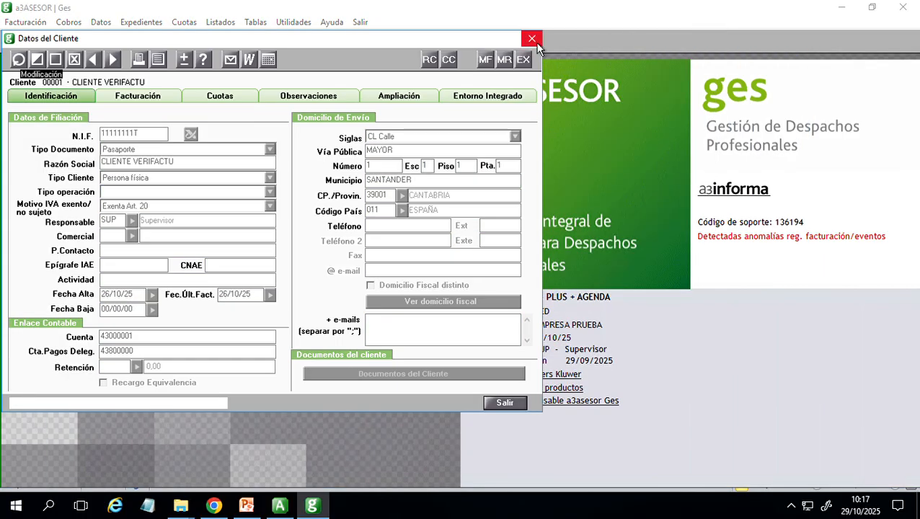
click(532, 39)
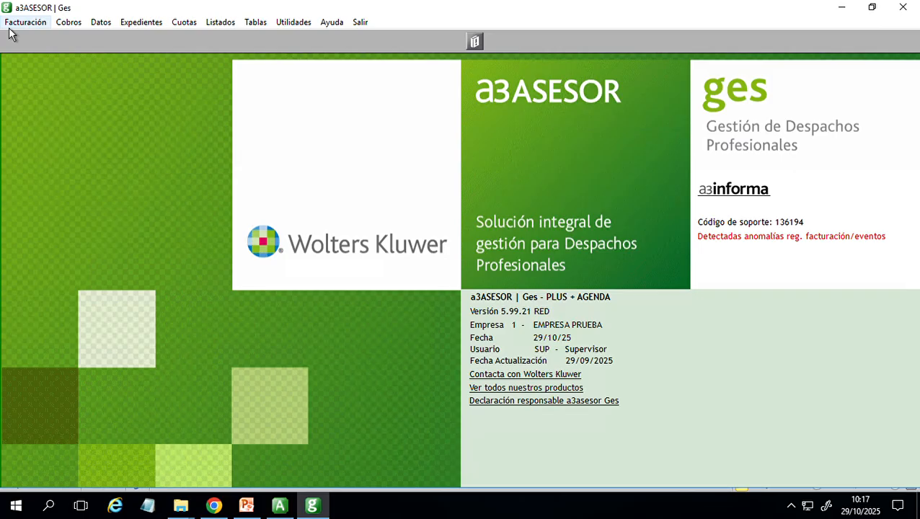
- Open the mass billing of proformas, look at its options for reviewed proformas, and close it without billing
click(20, 24)
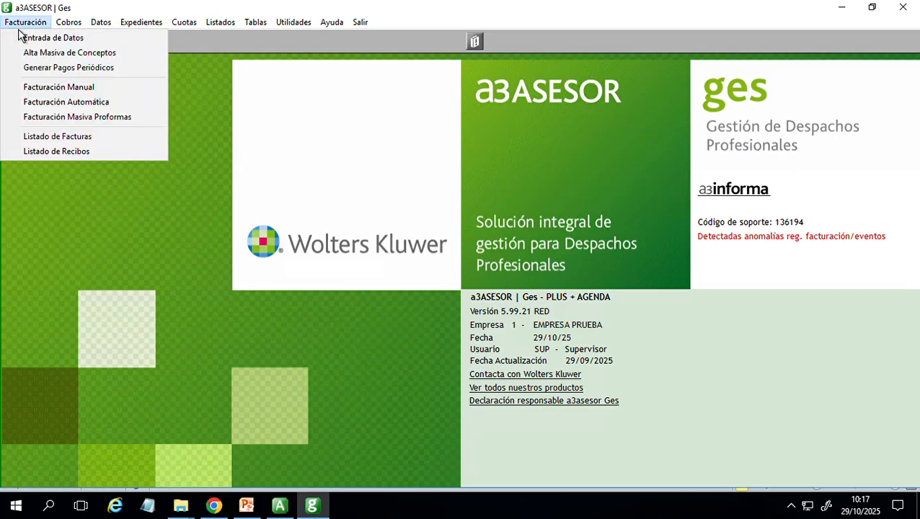
click(72, 120)
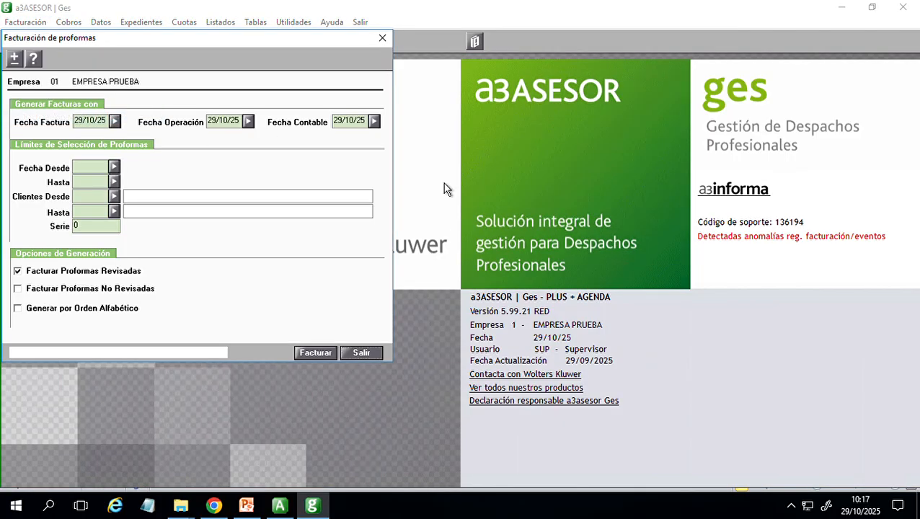
drag(281, 46, 584, 64)
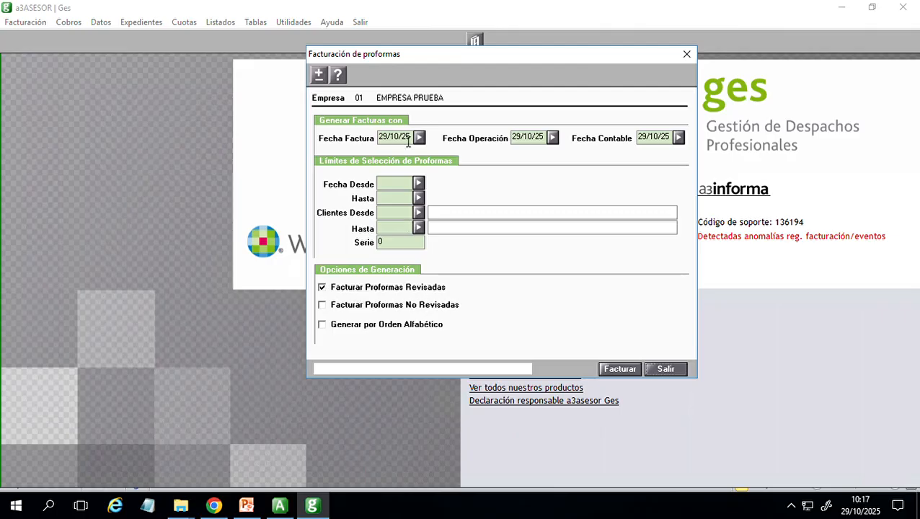
click(634, 369)
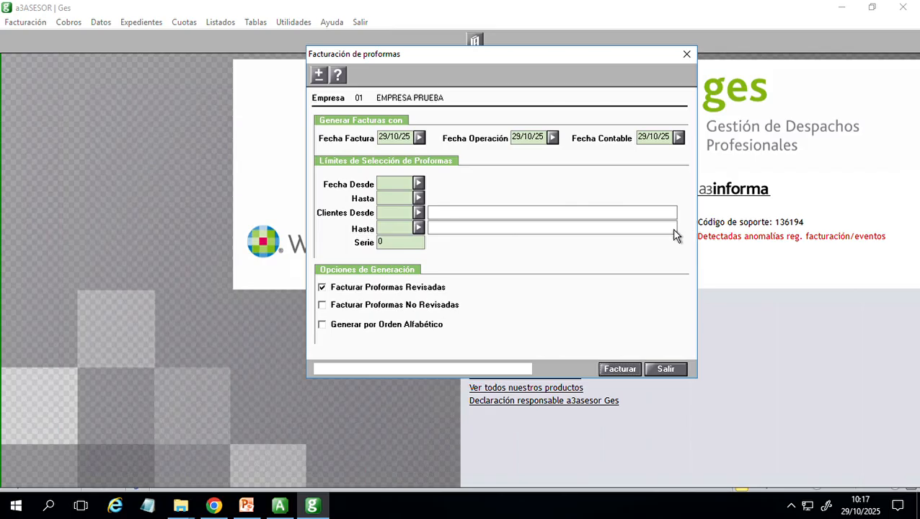
click(686, 56)
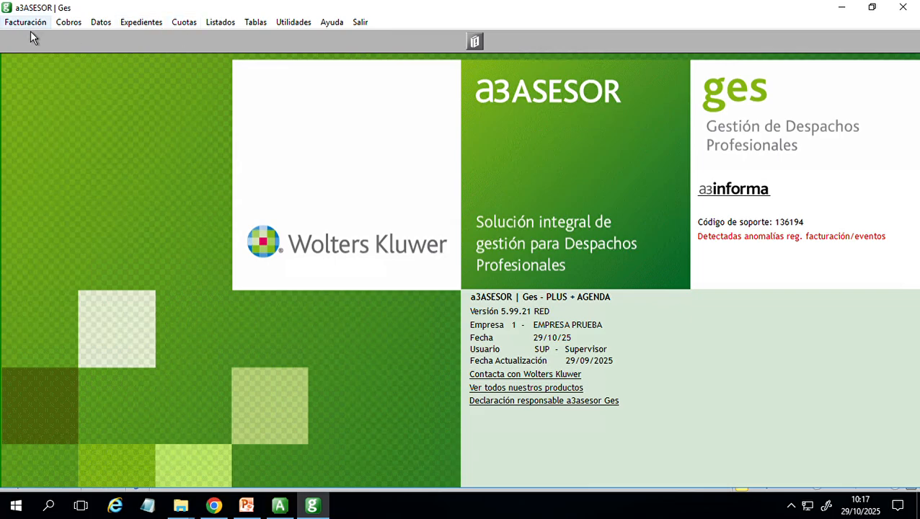
- Look at the Diario de Ventas listing with the document type set to Proforma, and close it without listing
click(218, 25)
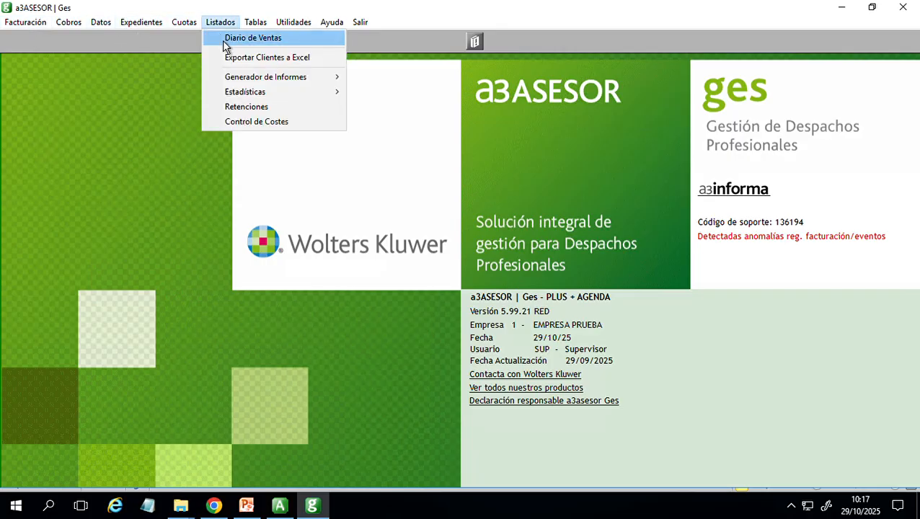
click(223, 44)
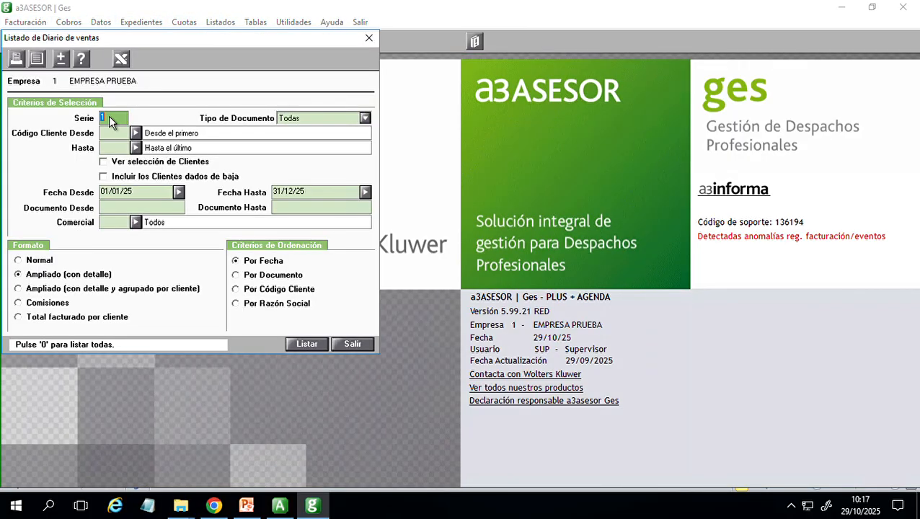
click(364, 119)
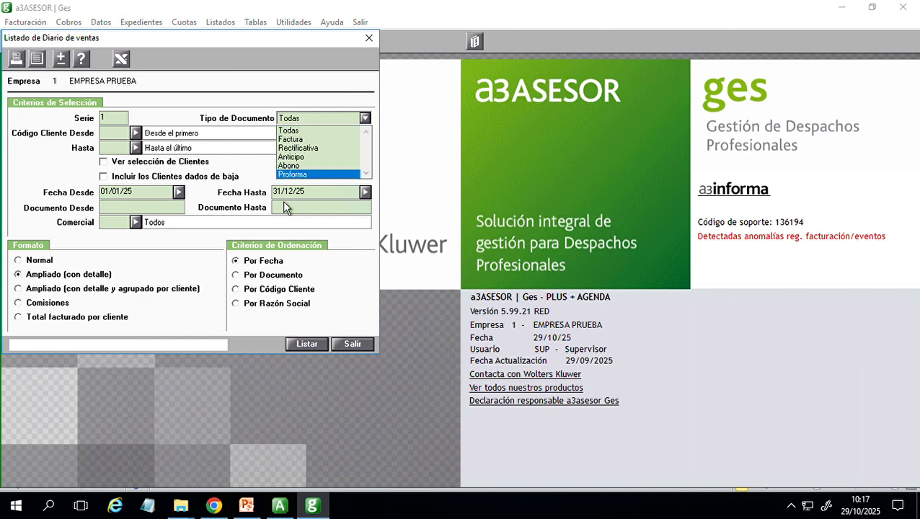
click(324, 177)
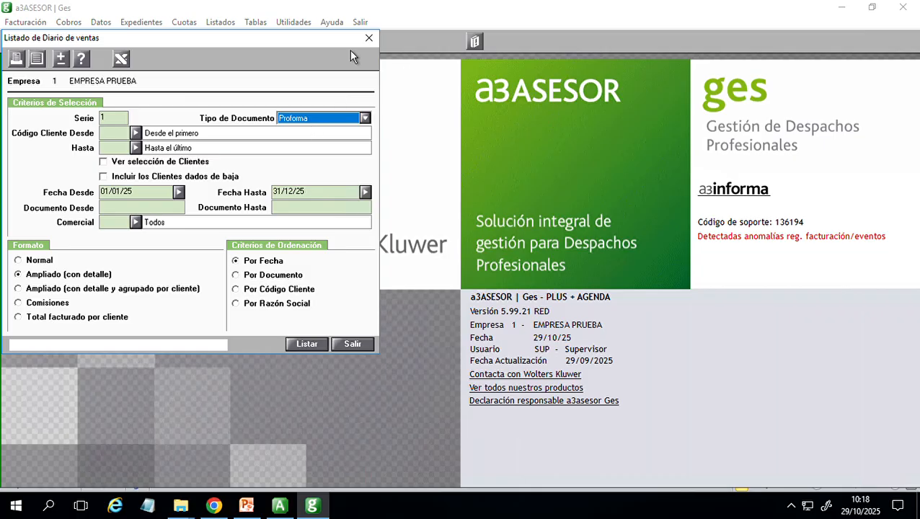
click(370, 38)
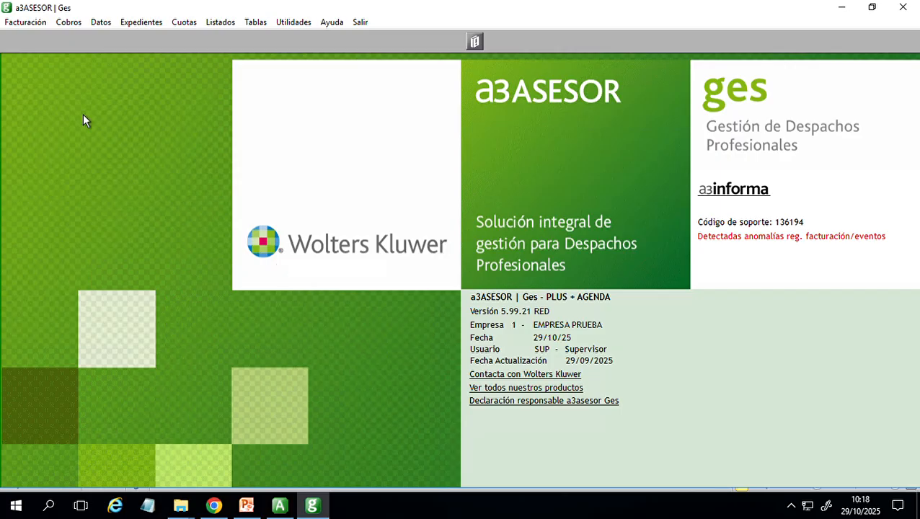
- Examine the invoice list of CLIENTE VERIFACTU with the RRSIF status, and close the list, the invoice form and the client record
click(106, 24)
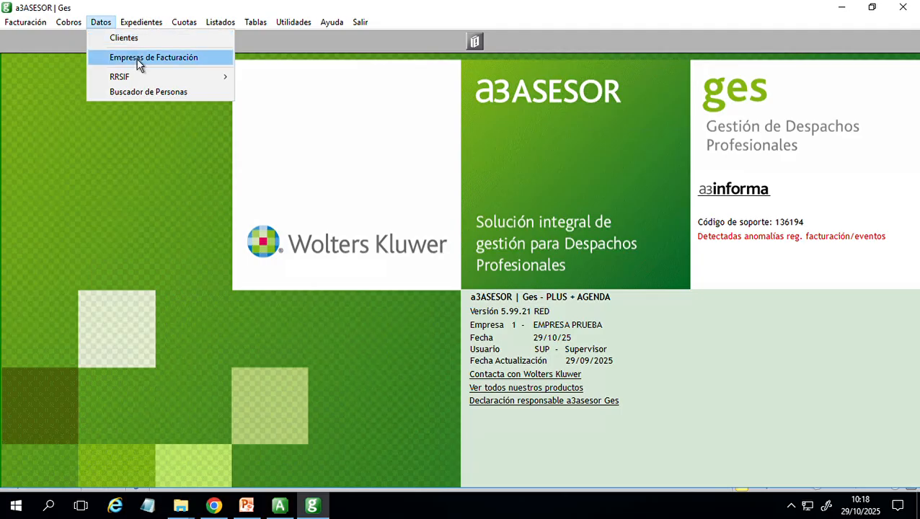
click(143, 58)
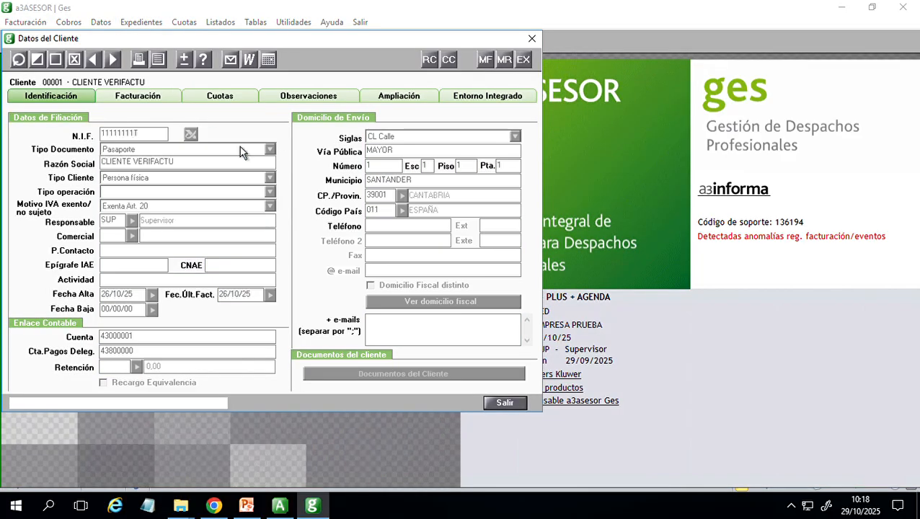
click(503, 60)
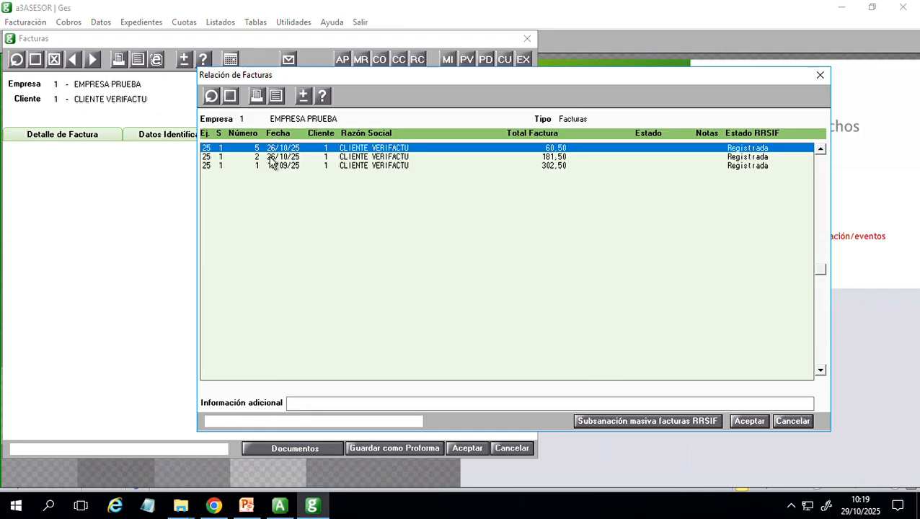
drag(570, 77, 481, 175)
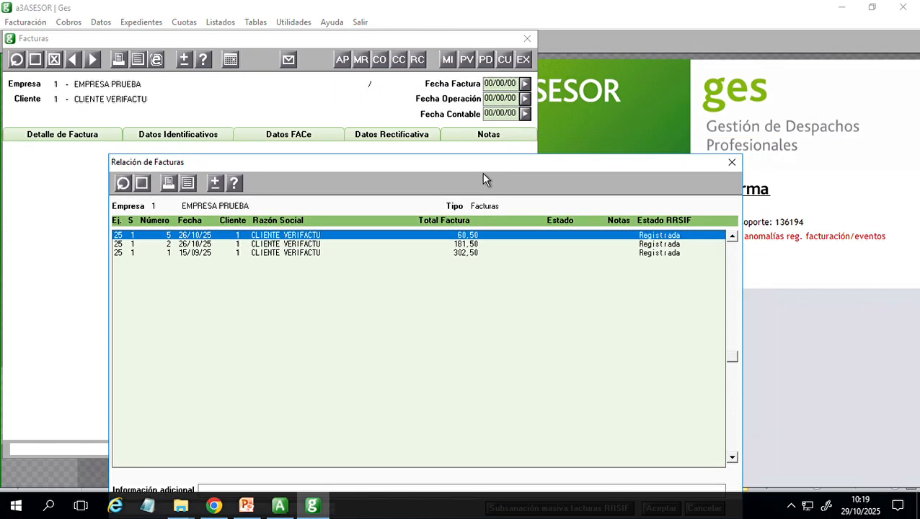
click(732, 163)
click(531, 38)
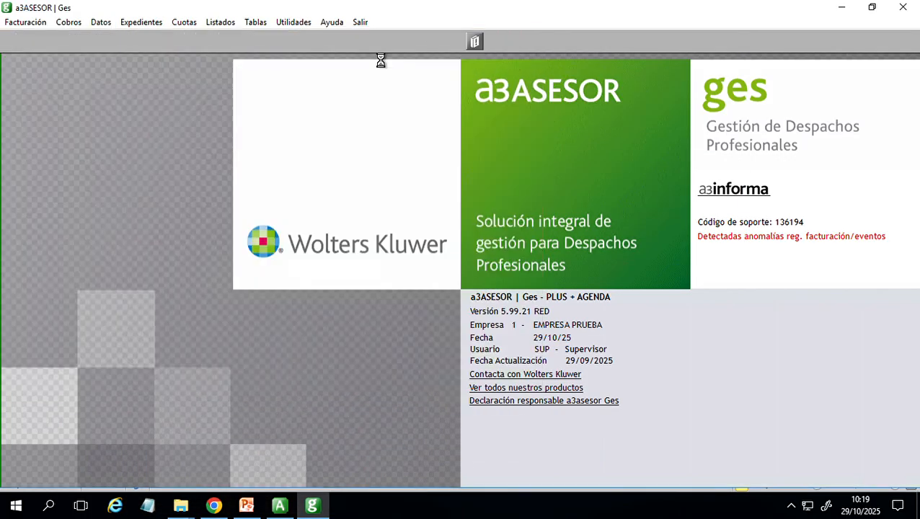
- Open automatic billing and set the document type to Proforma with the proforma date 31/10/25
click(25, 22)
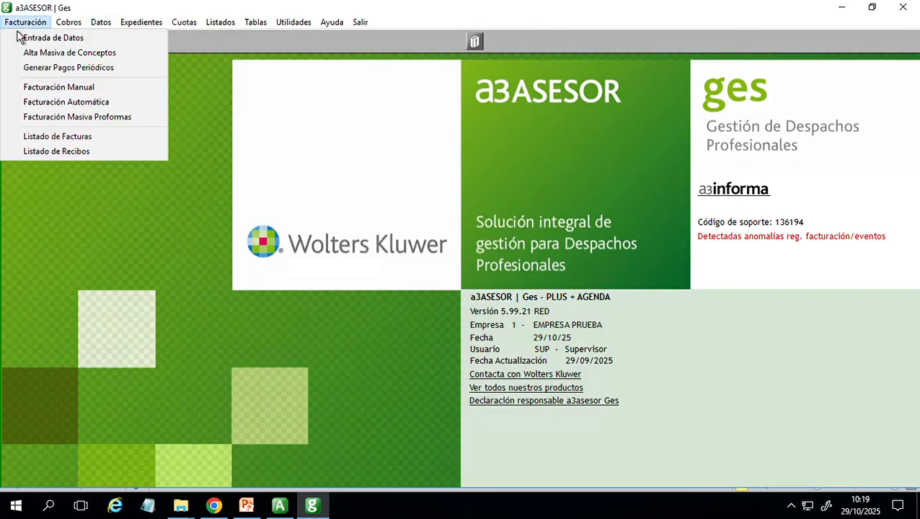
click(72, 102)
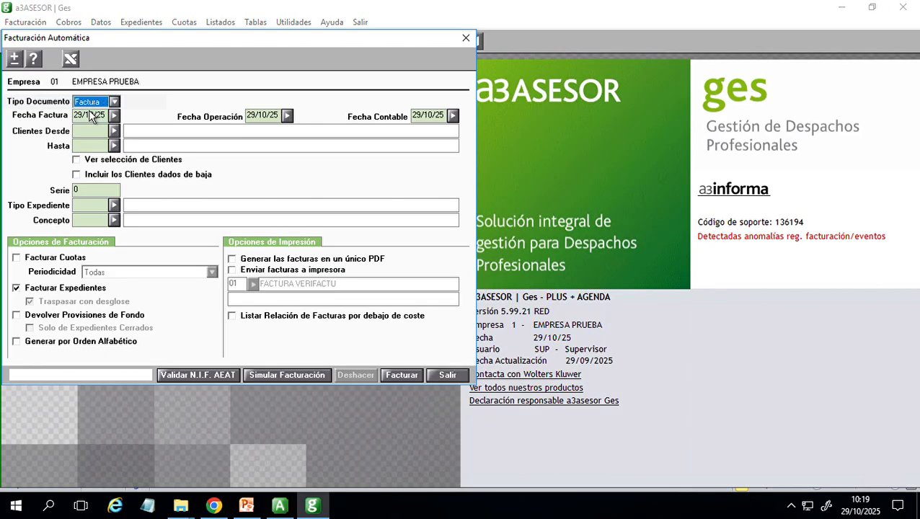
click(113, 103)
click(101, 123)
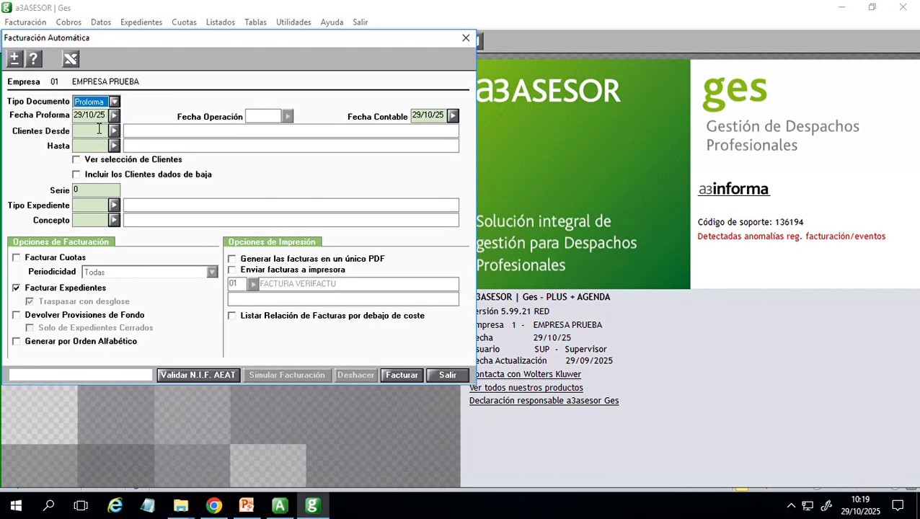
text(30/00/00)
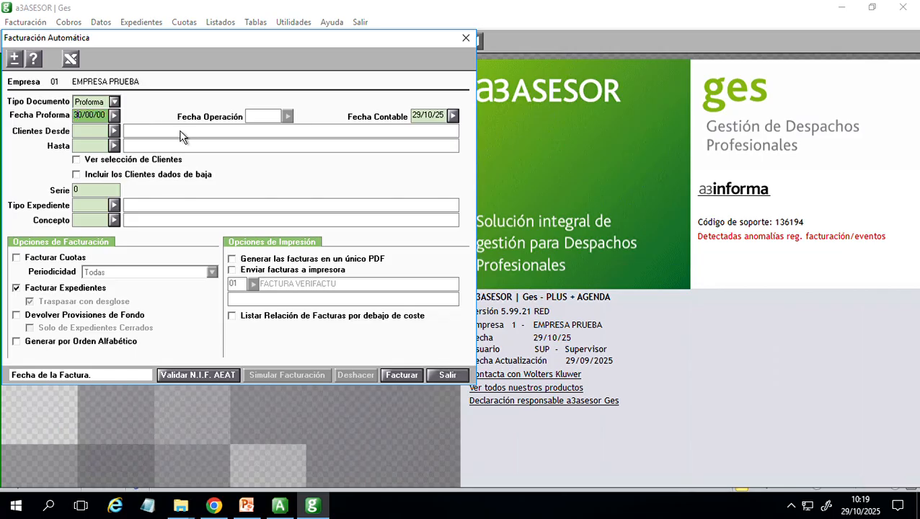
text(11010)
key(super+plus)
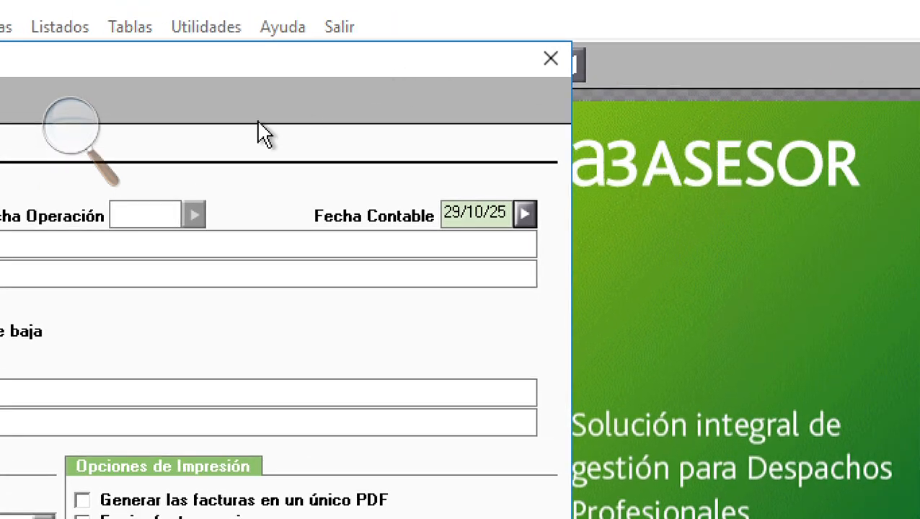
click(72, 141)
click(63, 144)
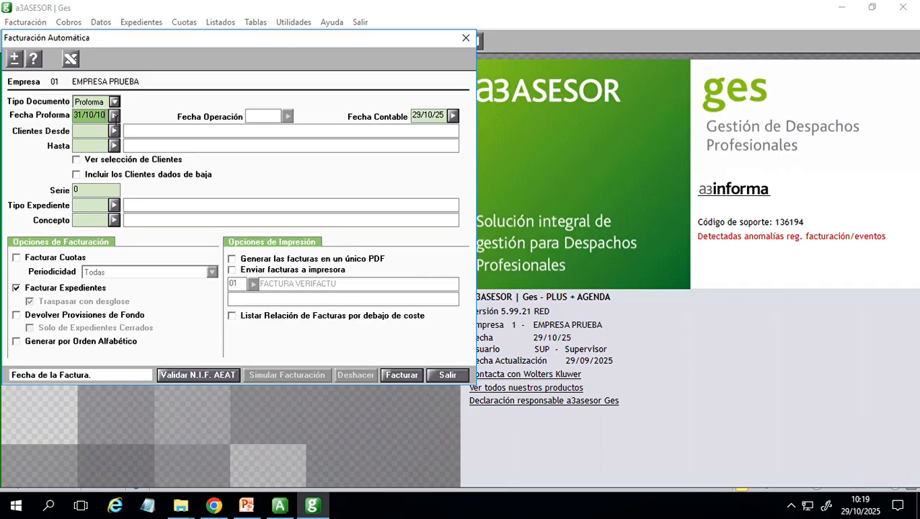
drag(105, 116, 50, 119)
text(31/10/205)
drag(404, 120, 453, 127)
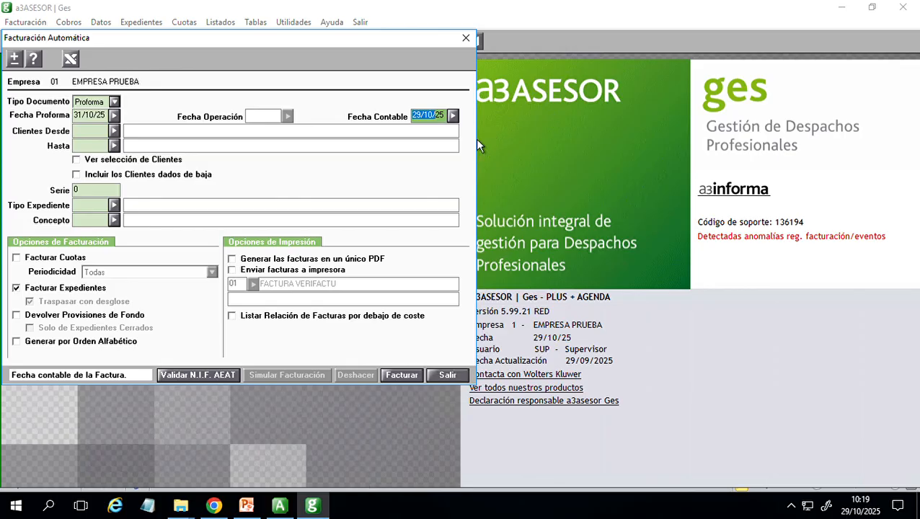
- Enable Facturar Cuotas, change the document type to Factura, and try to bill with the invoice date 31/10/25
click(55, 257)
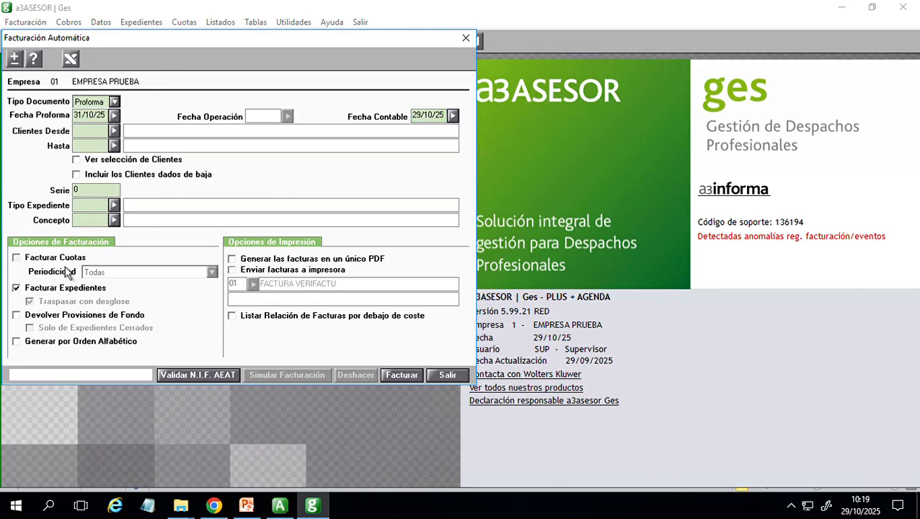
click(113, 101)
click(90, 114)
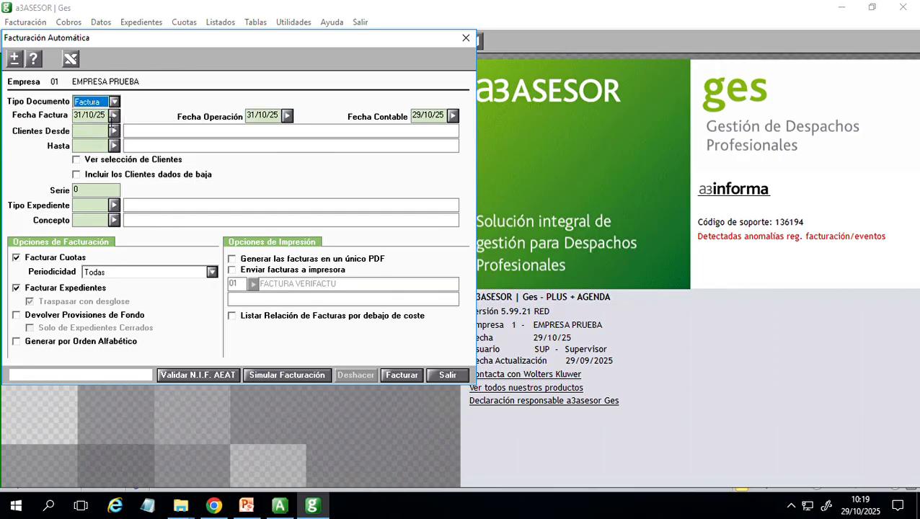
click(415, 376)
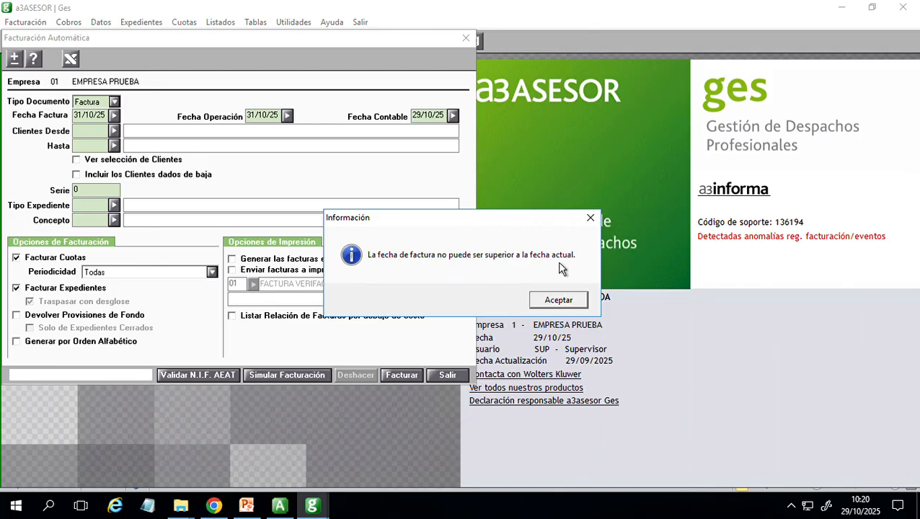
key(Return)
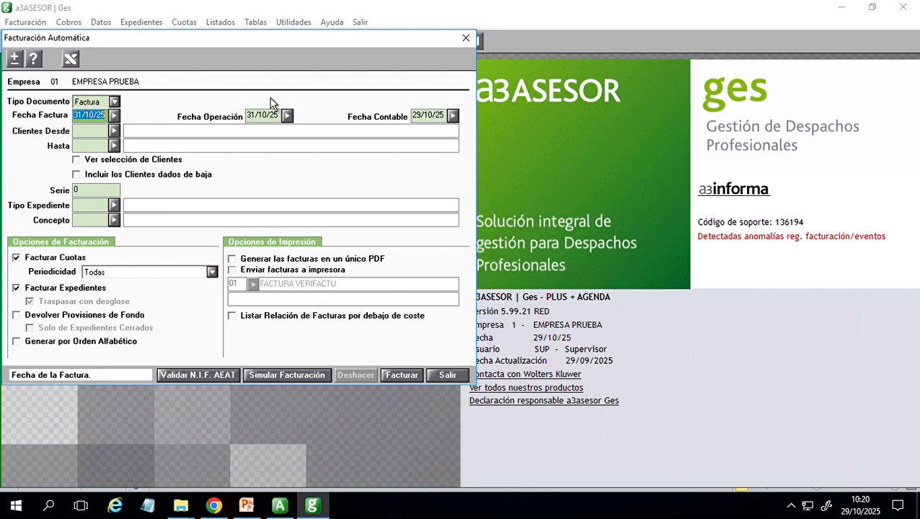
- Set the invoice date to 01/09/25 and try to run the automatic billing
text(010900)
text(25)
key(Return)
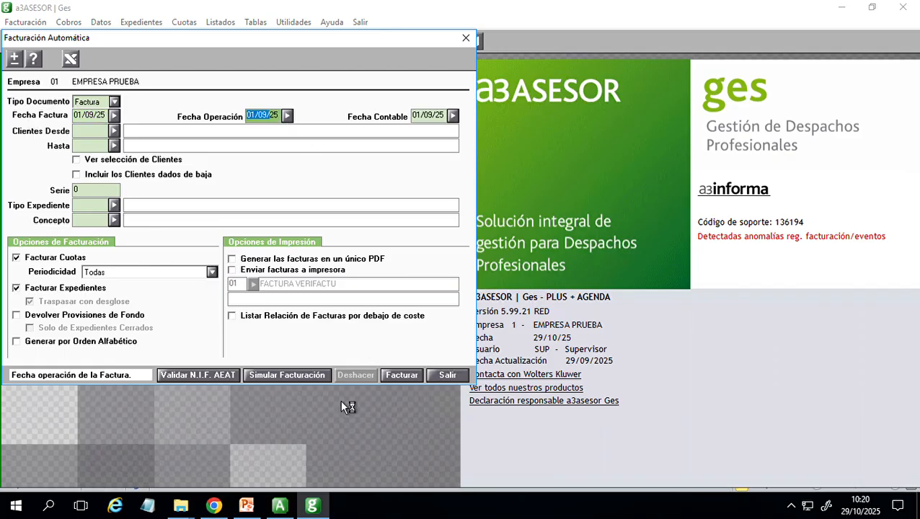
click(405, 378)
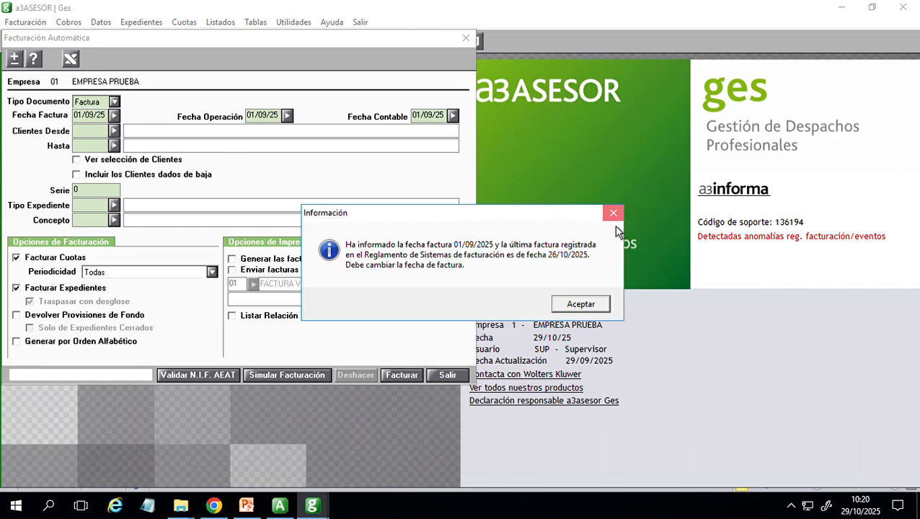
key(Return)
- Set the invoice date to 27/10/25 and close automatic billing without generating invoices
text(20)
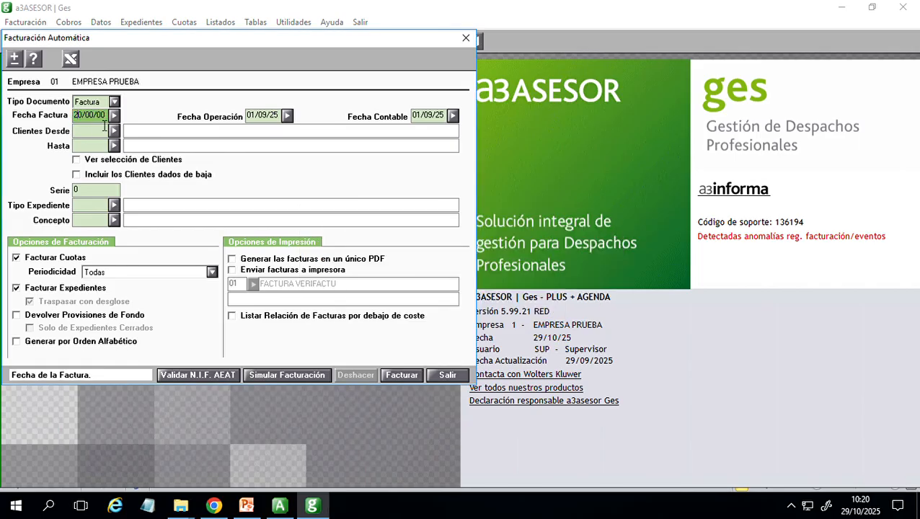
text(71025)
key(Return)
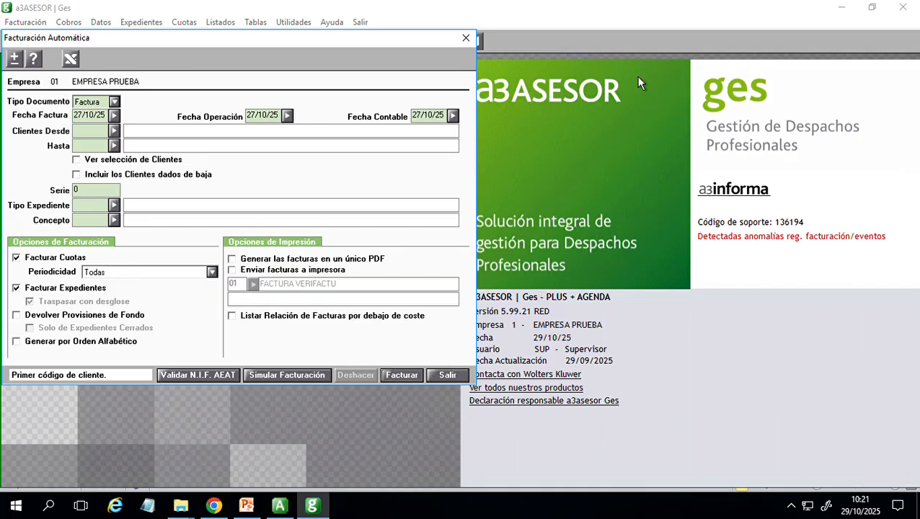
click(466, 39)
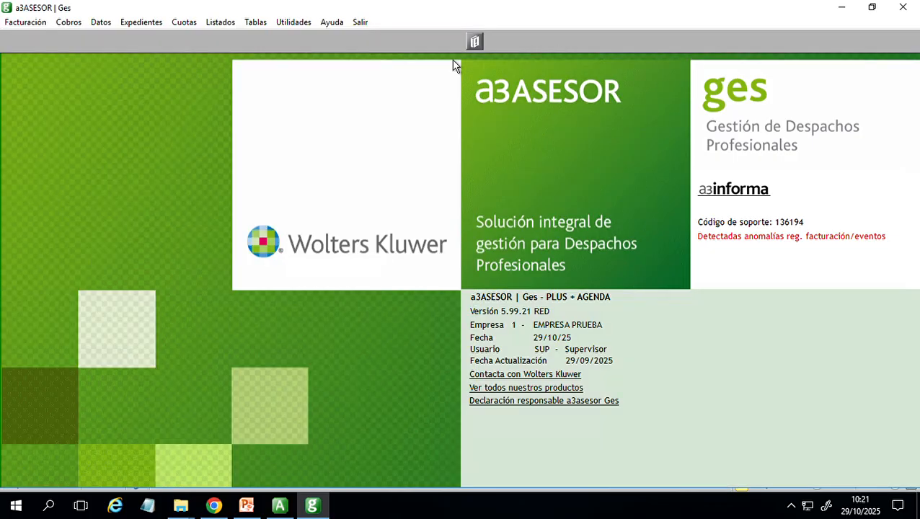
- Open the billing data entry and examine the billable concepts with their amounts and billing status
click(29, 22)
click(30, 35)
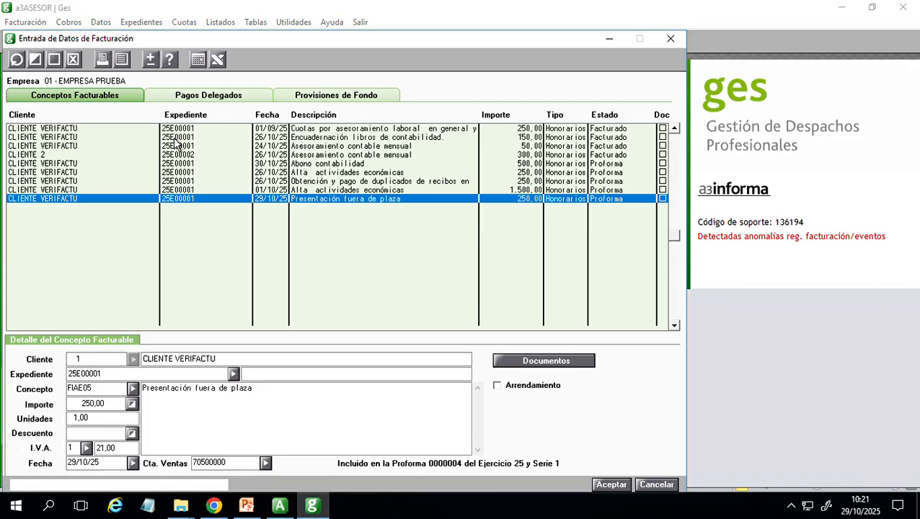
click(671, 39)
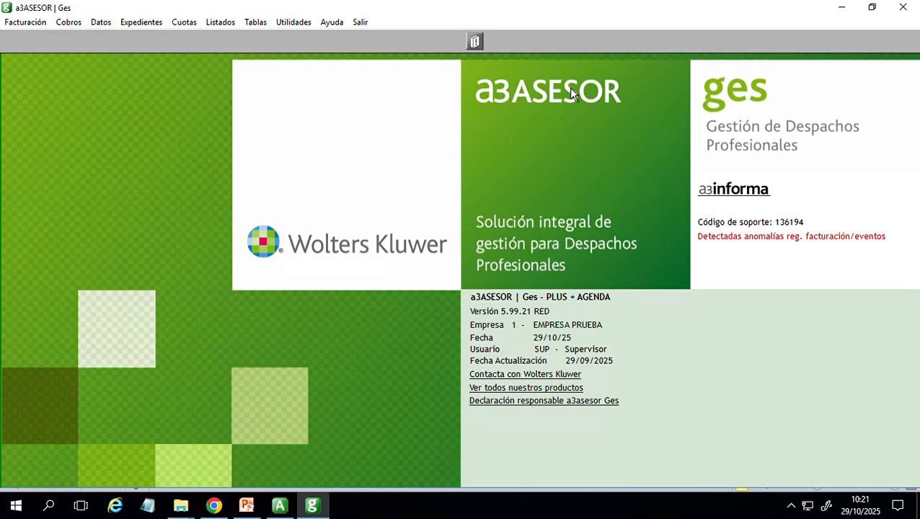
click(22, 22)
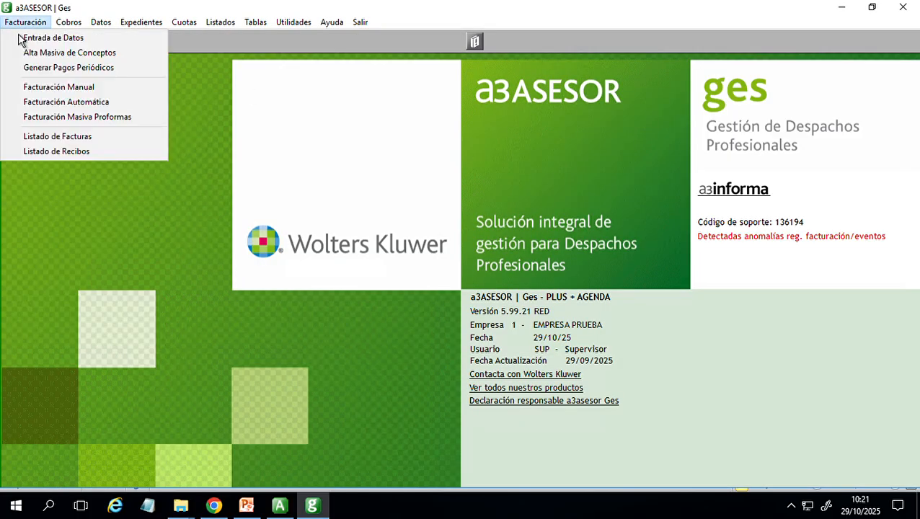
click(60, 42)
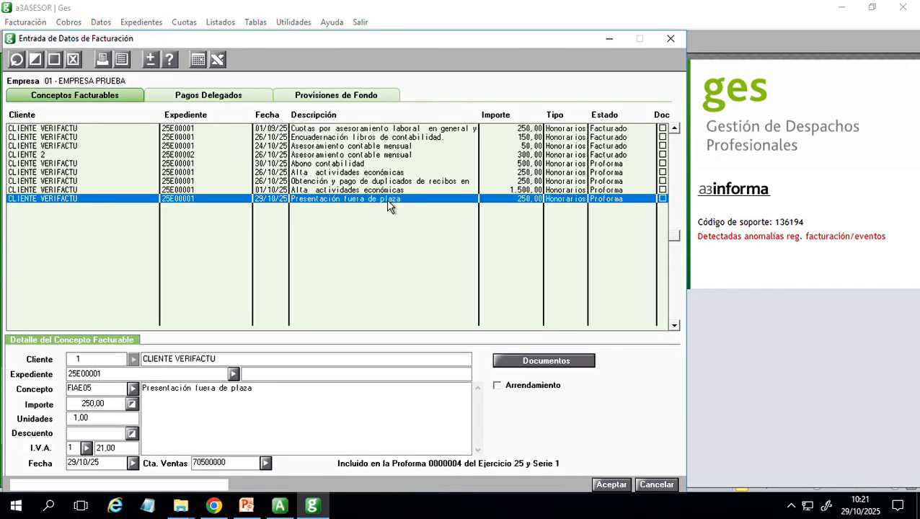
- Add a delegated payment of type AUTONO (Autónomos) for CLIENTE VERIFACTU with an amount of 250,00, save it and close the billing data entry
click(249, 96)
click(53, 59)
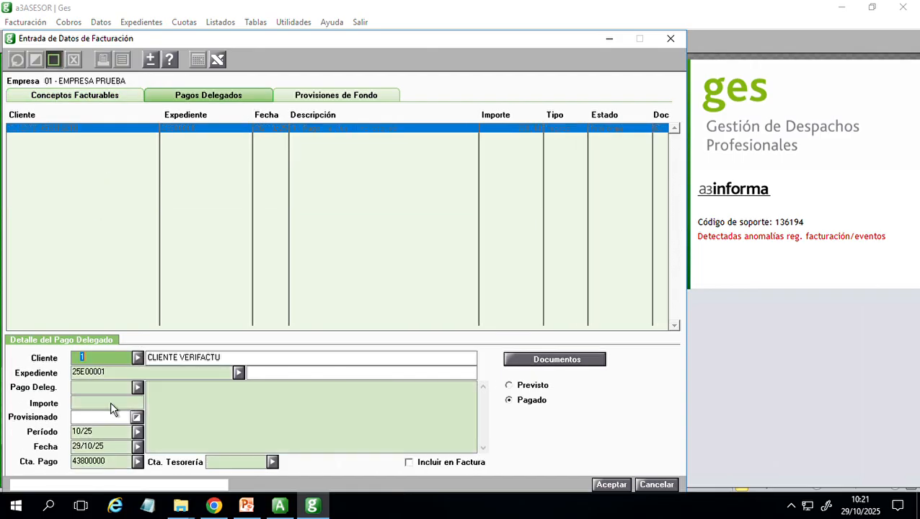
click(137, 387)
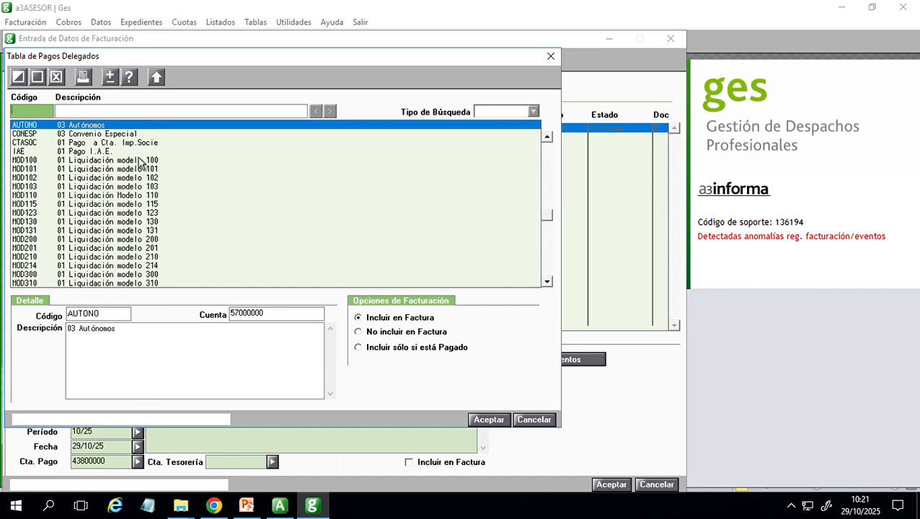
key(Return)
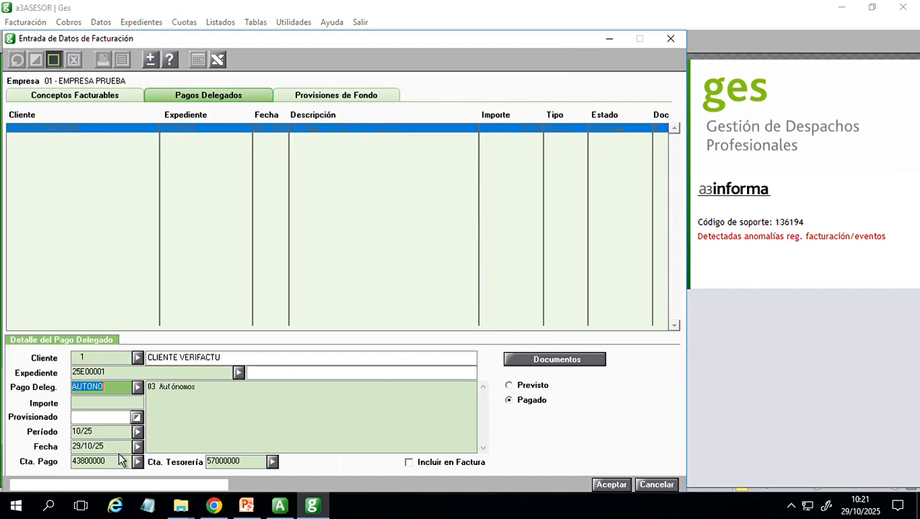
click(129, 402)
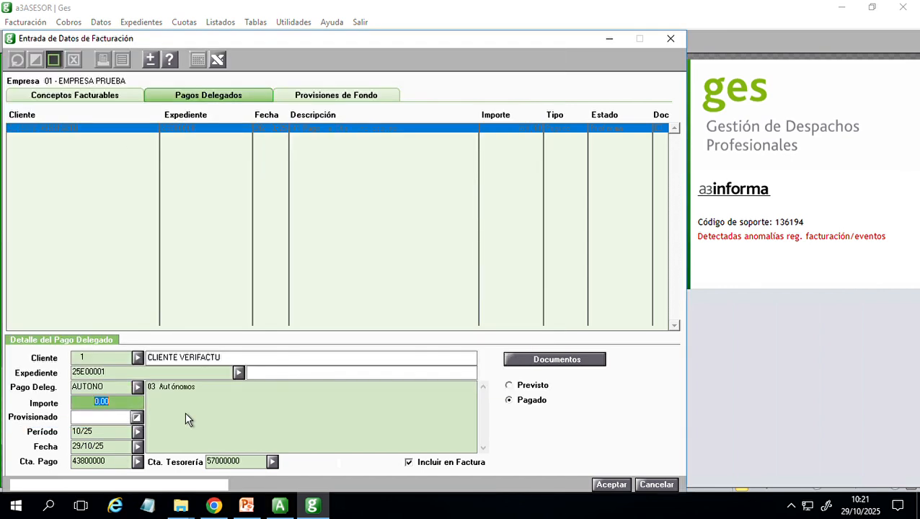
text(200)
key(Tab)
key(super+Tab)
click(182, 144)
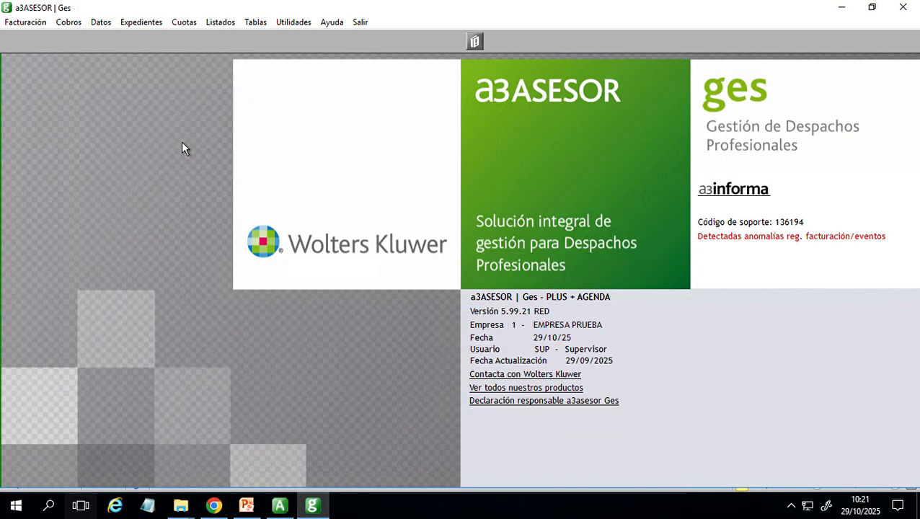
click(611, 484)
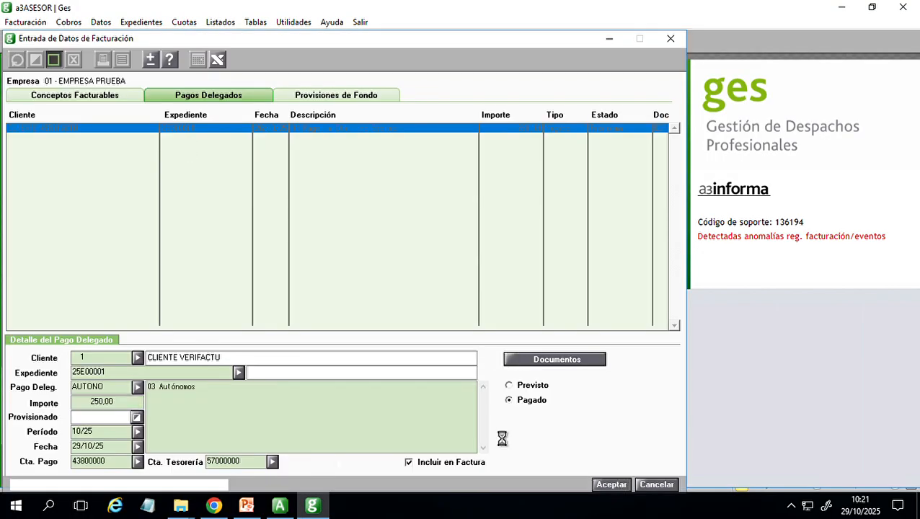
click(677, 42)
- Run the automatic billing for document type Factura, dated 29/10/25, with Facturar Cuotas enabled
click(26, 22)
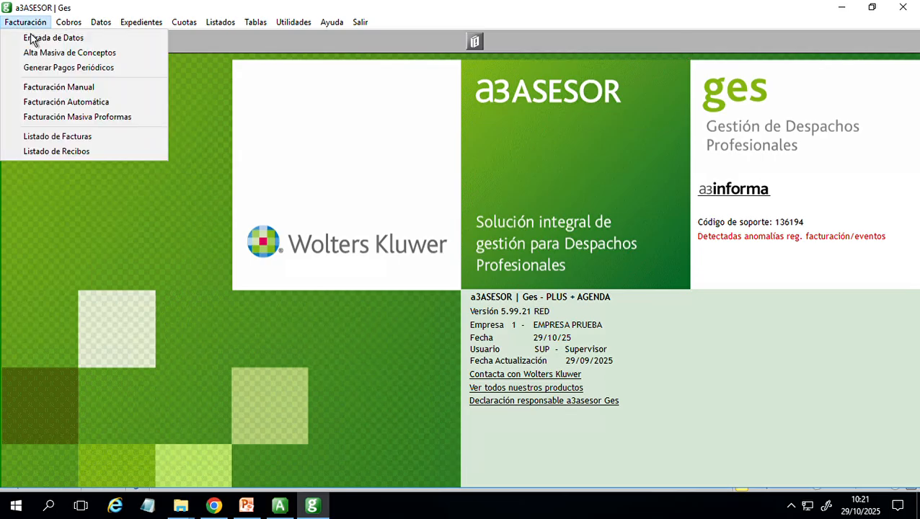
click(64, 103)
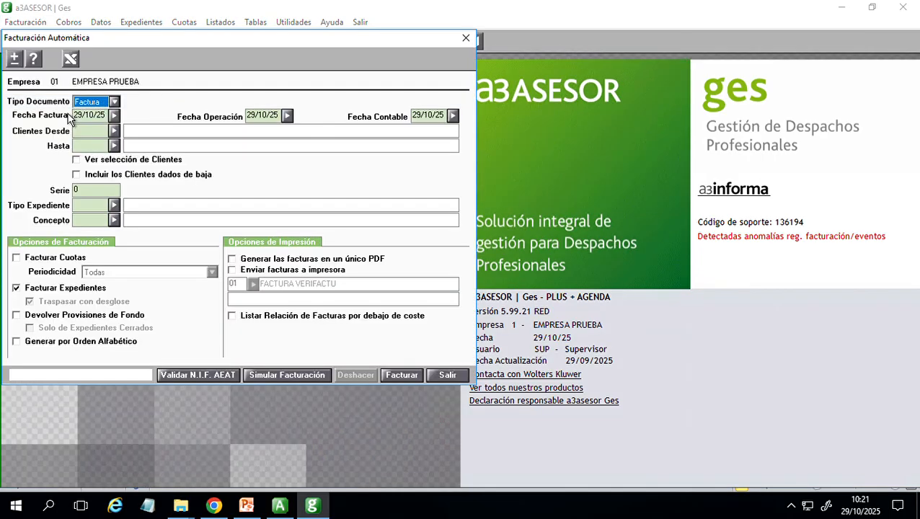
click(58, 259)
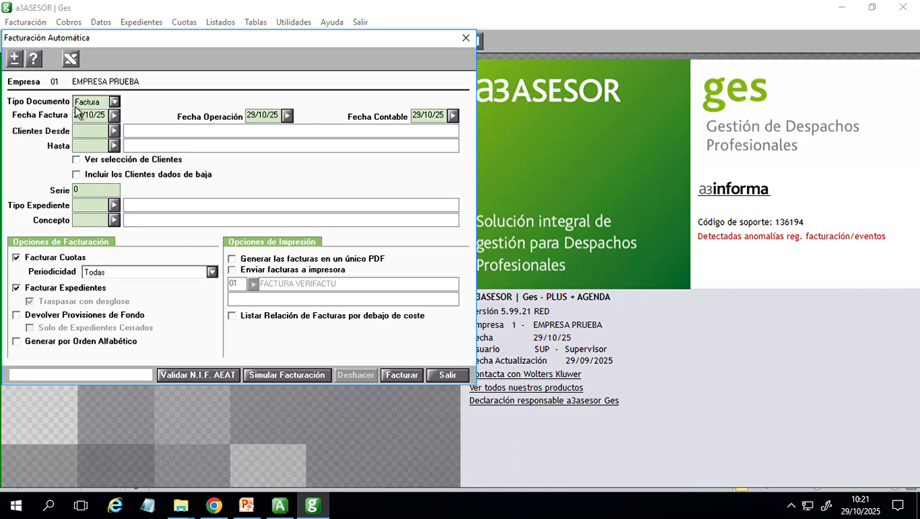
click(418, 376)
click(455, 303)
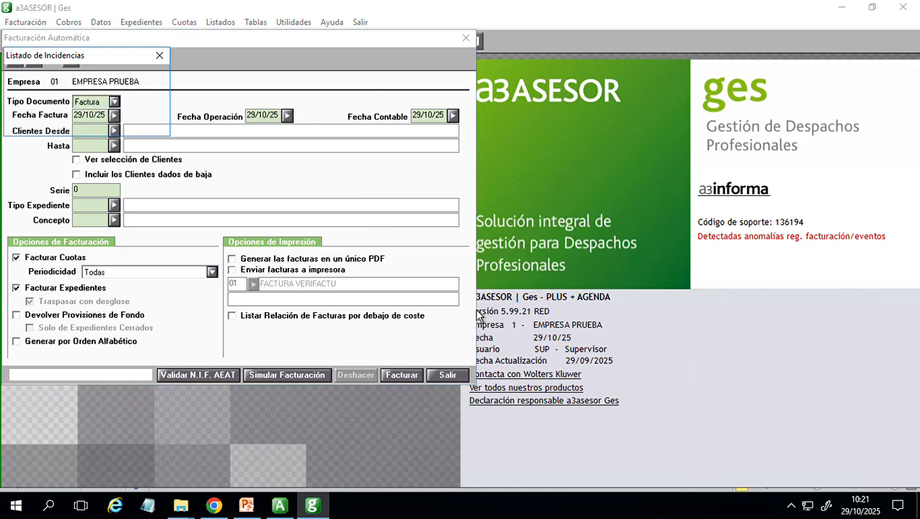
- View the automatic billing incident list on screen, and close it together with the automatic billing
click(99, 121)
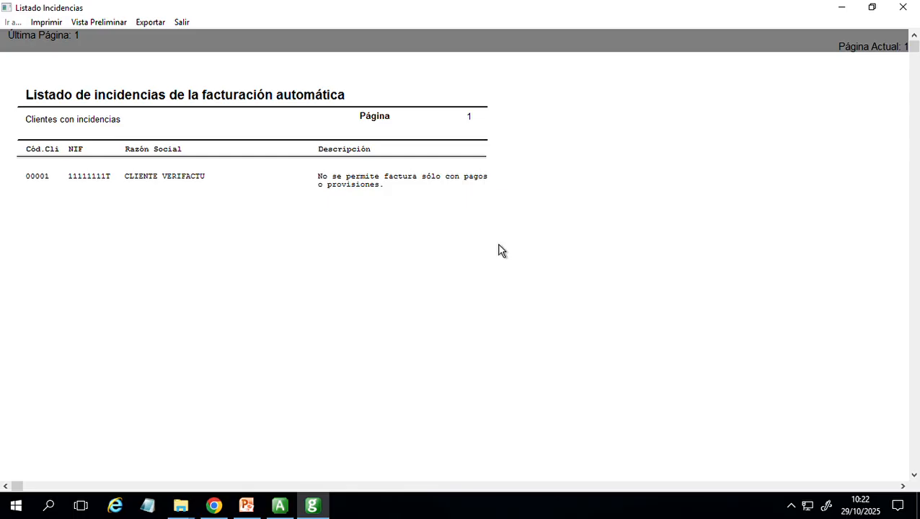
click(903, 7)
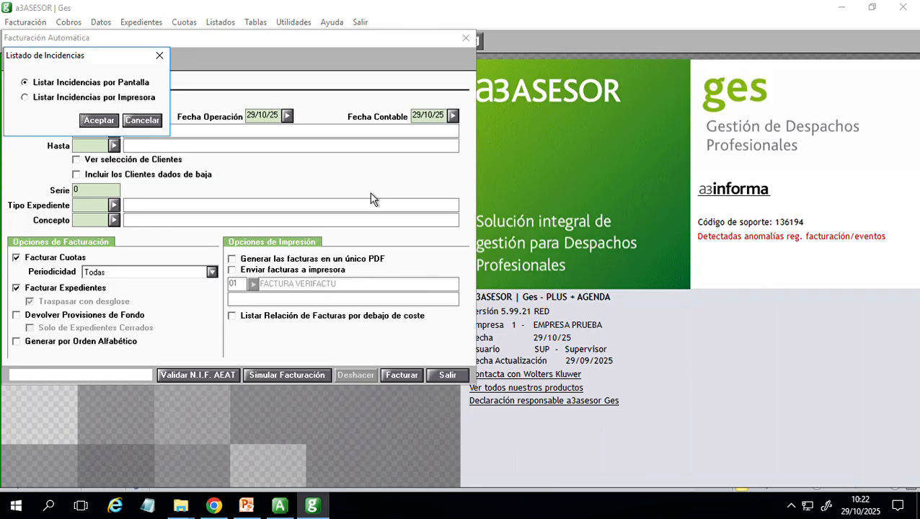
click(160, 56)
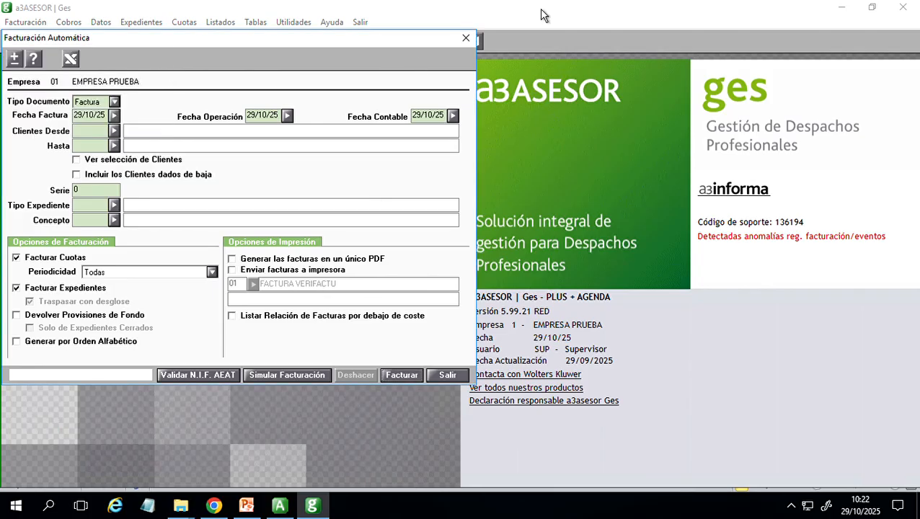
click(466, 38)
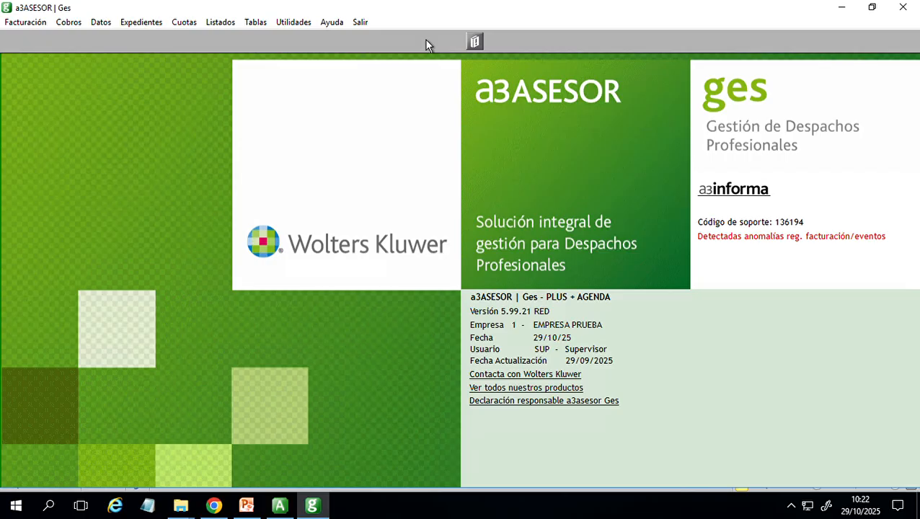
- Open the billing data of CLIENTE VERIFACTU, check the RRSIF invoice formats available for the client, and close the record without changes
click(114, 28)
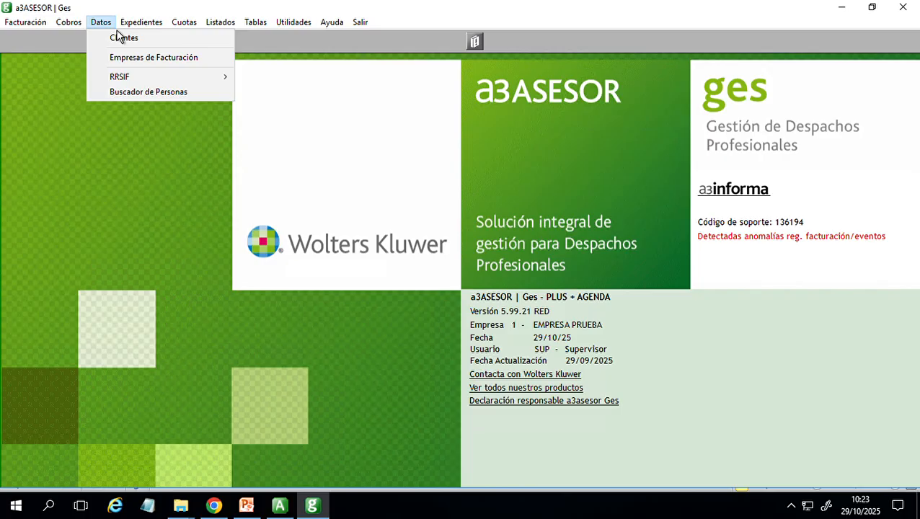
click(118, 43)
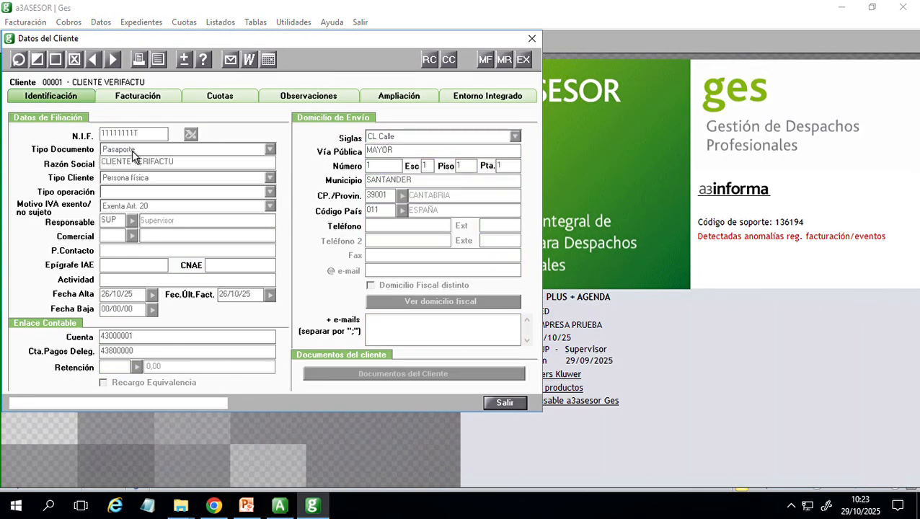
click(146, 101)
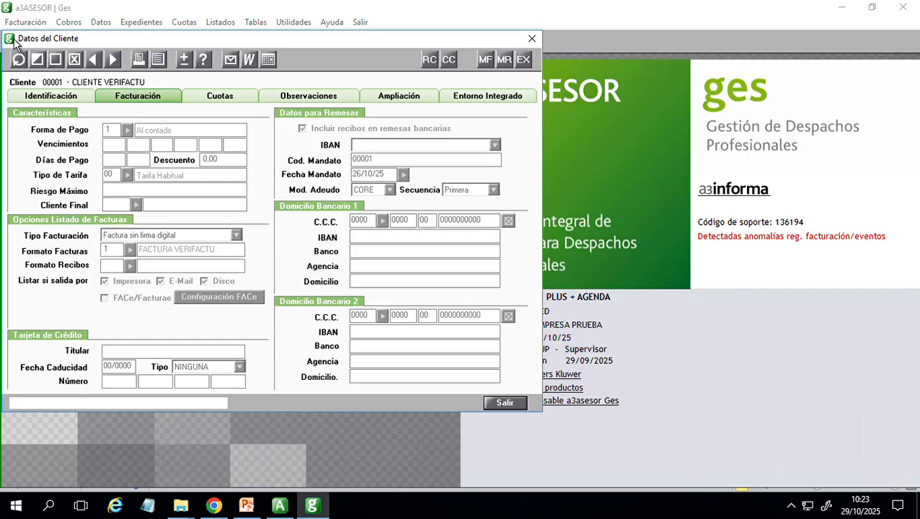
click(37, 60)
click(132, 250)
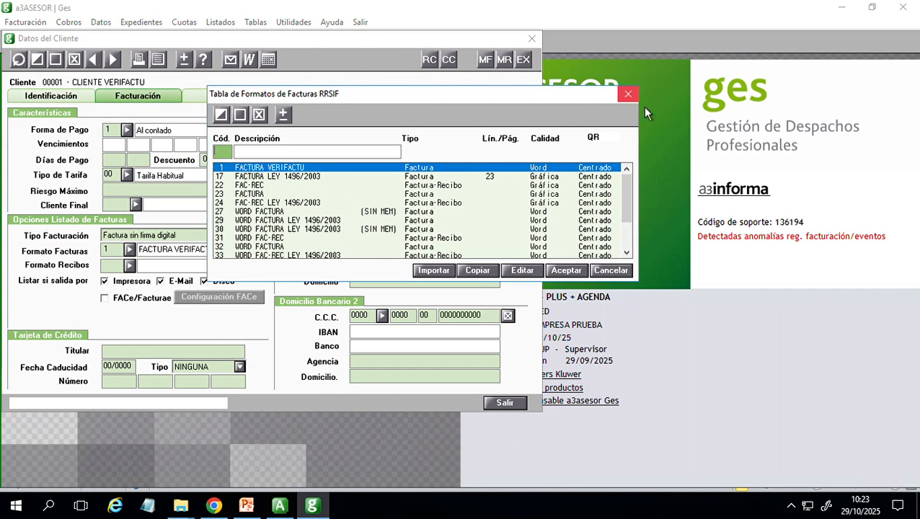
click(629, 95)
click(532, 39)
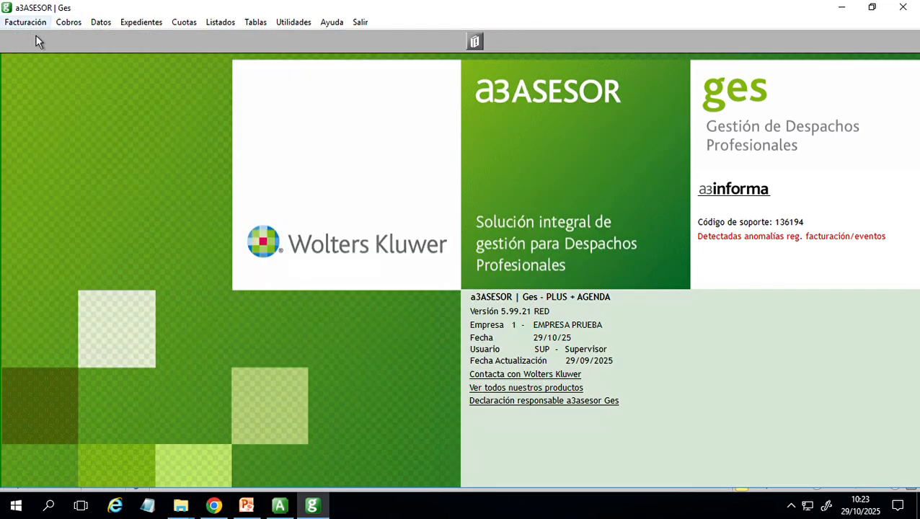
- Open the invoice listing and its table of RRSIF invoice formats
click(26, 22)
click(47, 137)
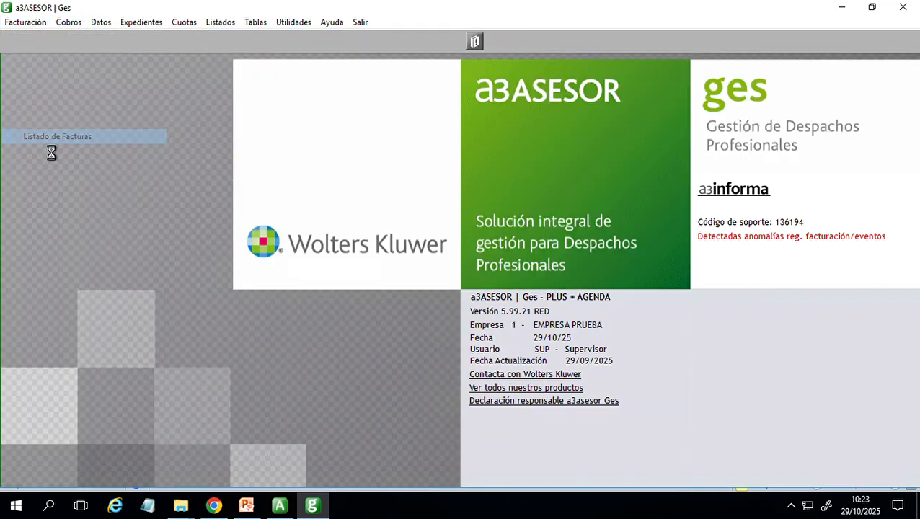
click(244, 129)
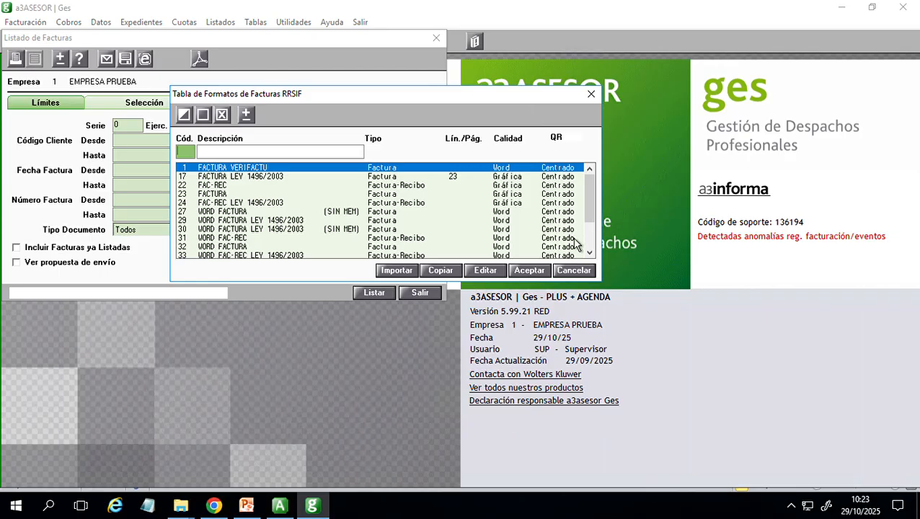
- Try the QR positions Izquierda and Derecha for the FACTURA VERIFACTU format, and save it with Centrado
click(186, 120)
click(589, 152)
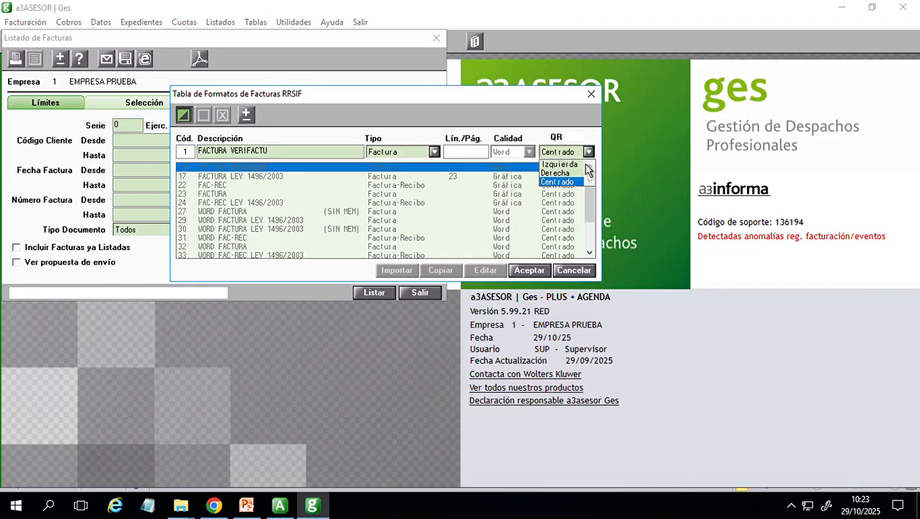
click(573, 165)
click(587, 152)
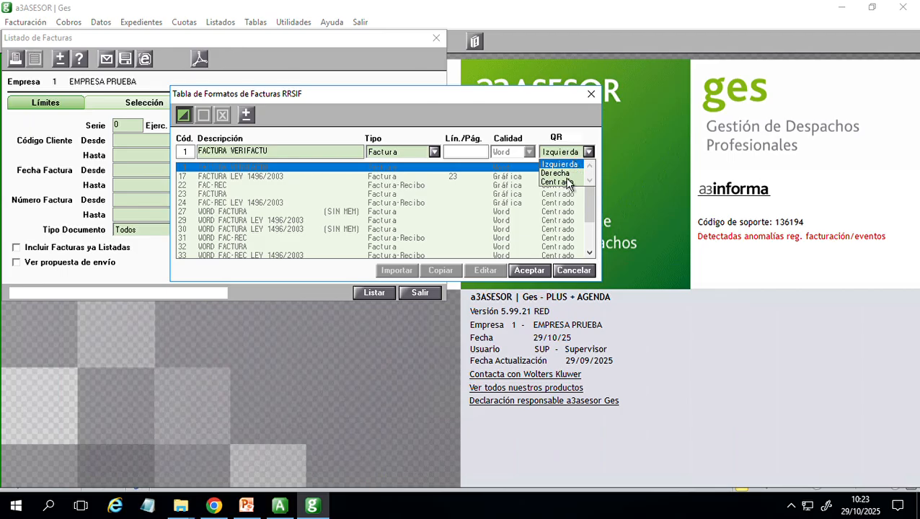
click(565, 175)
click(587, 152)
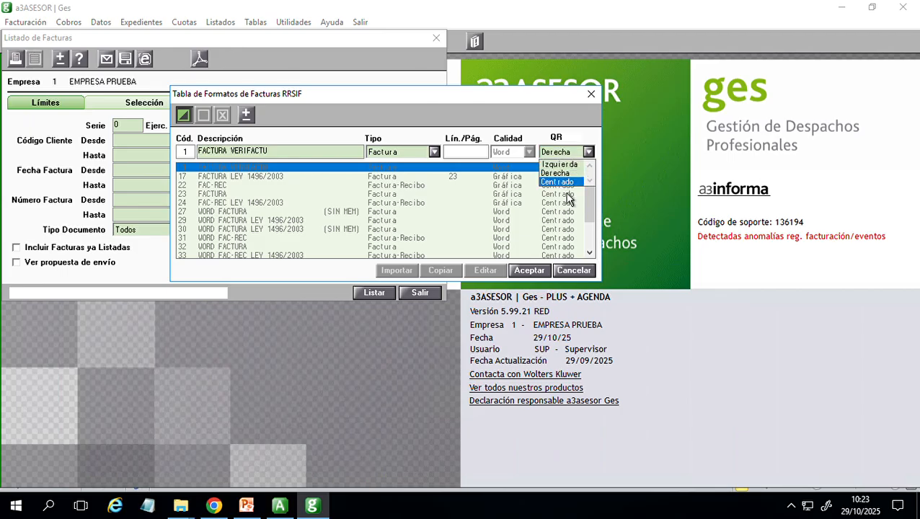
click(565, 182)
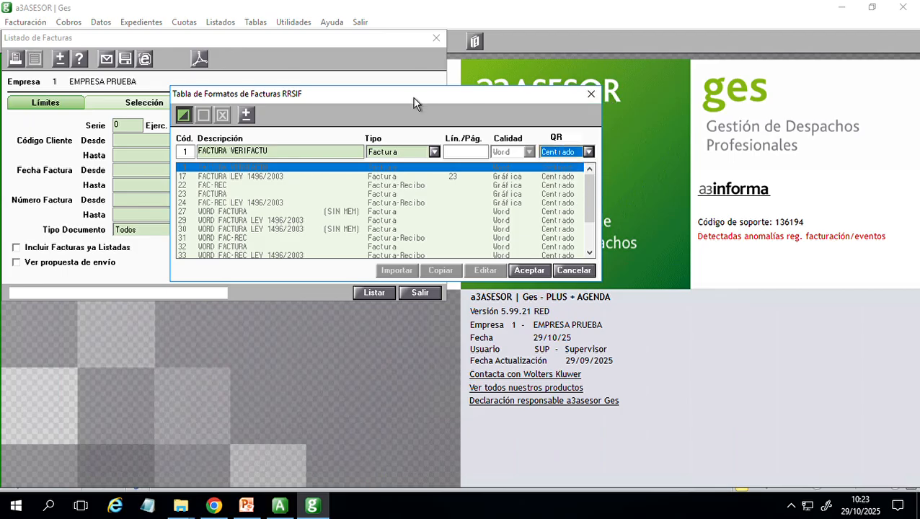
drag(412, 97, 468, 91)
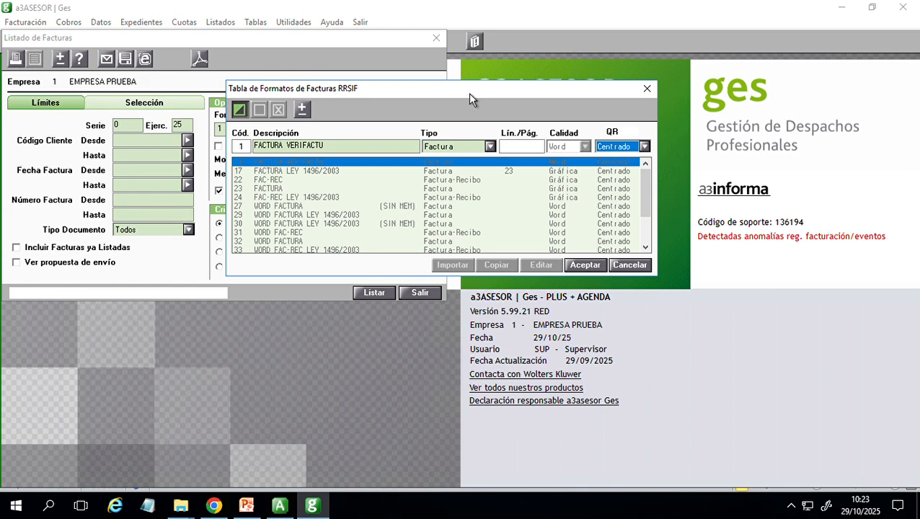
click(597, 267)
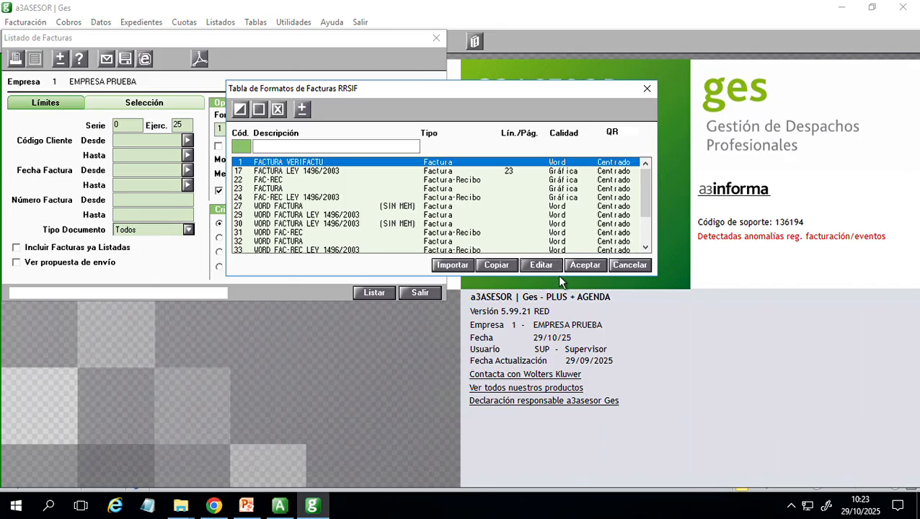
- Open the Word template of the FACTURA VERIFACTU format, examine its layout and merge fields, and close the template and the format table
click(541, 264)
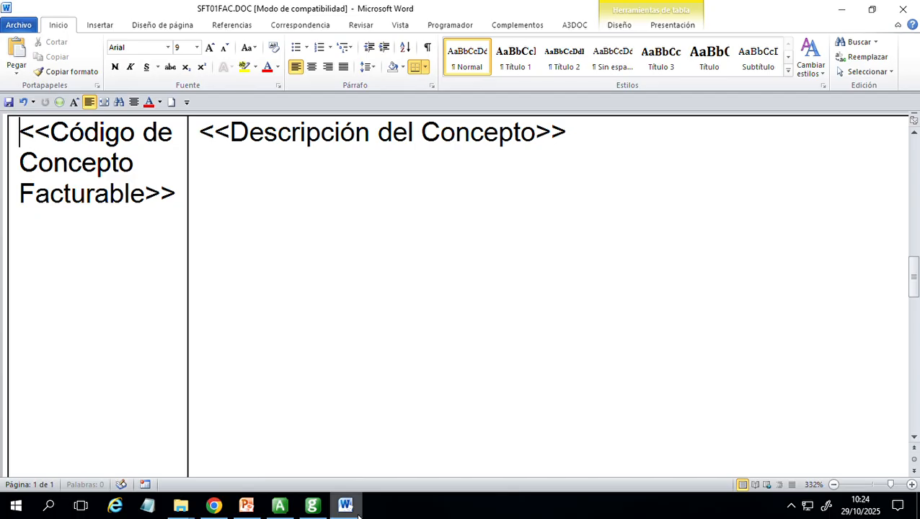
click(359, 513)
click(358, 513)
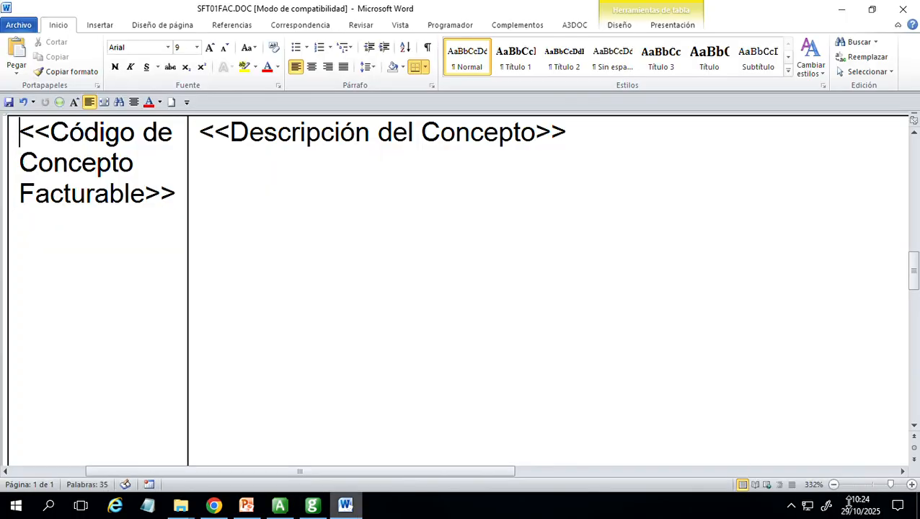
click(834, 485)
click(834, 485)
click(834, 485)
click(834, 485)
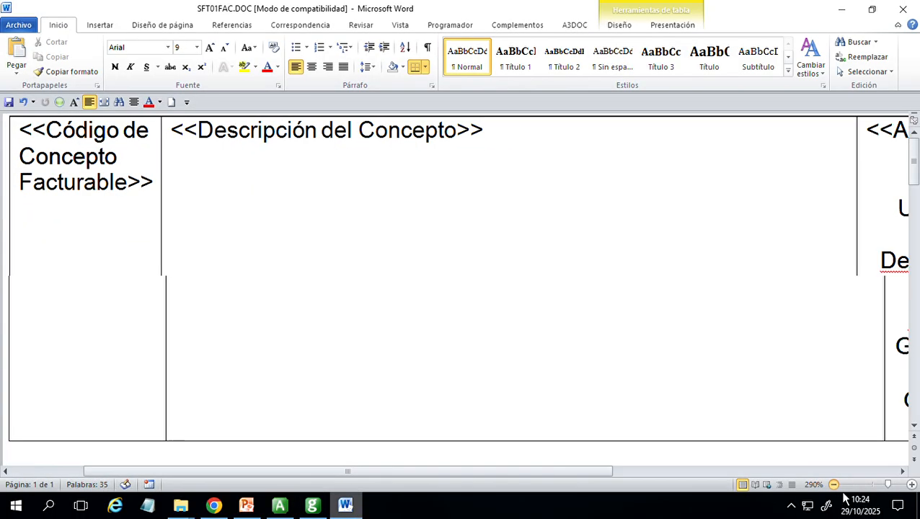
click(834, 485)
click(834, 485)
click(834, 486)
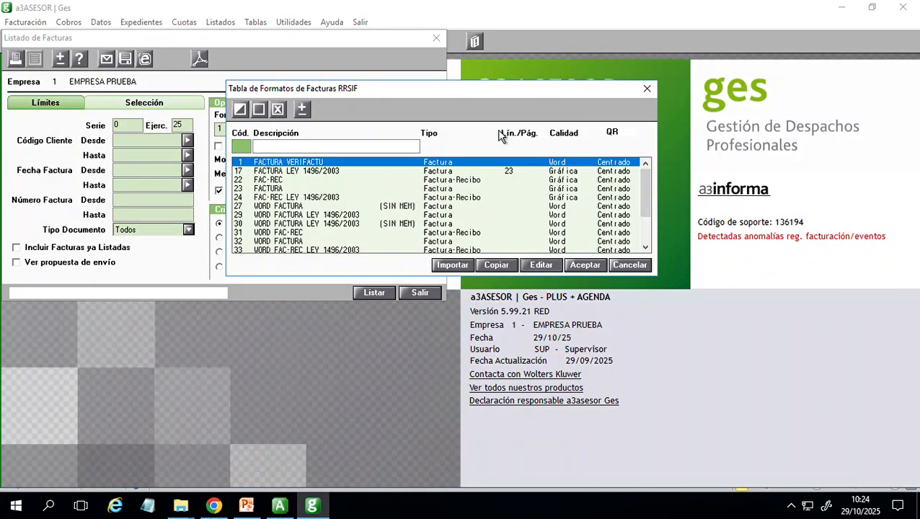
click(647, 90)
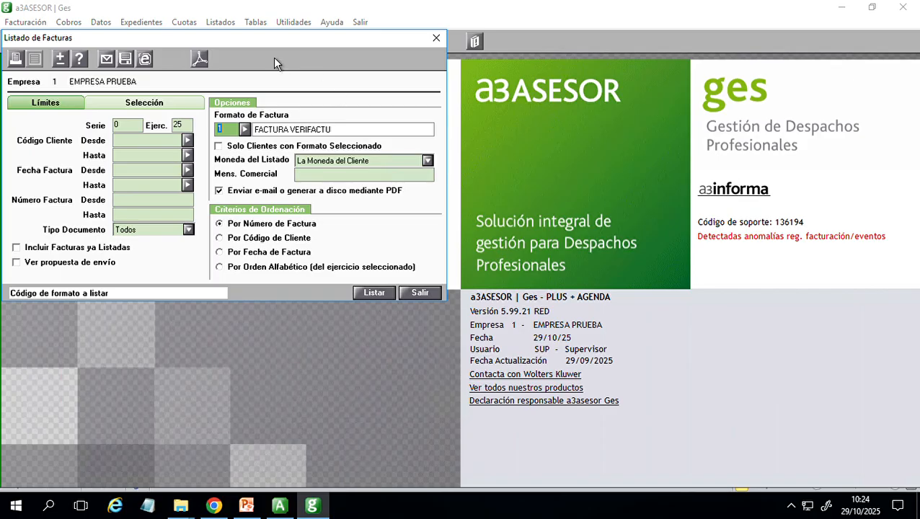
- Restrict the invoice listing to CLIENTE VERIFACTU by entering its client code as both start and end of the range
drag(273, 57, 369, 99)
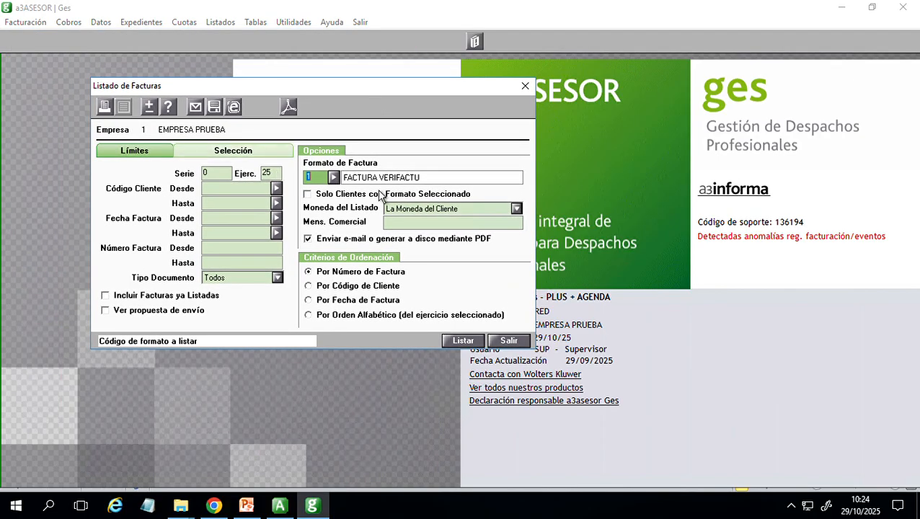
click(255, 190)
text(1)
key(super+Tab)
key(super+Tab)
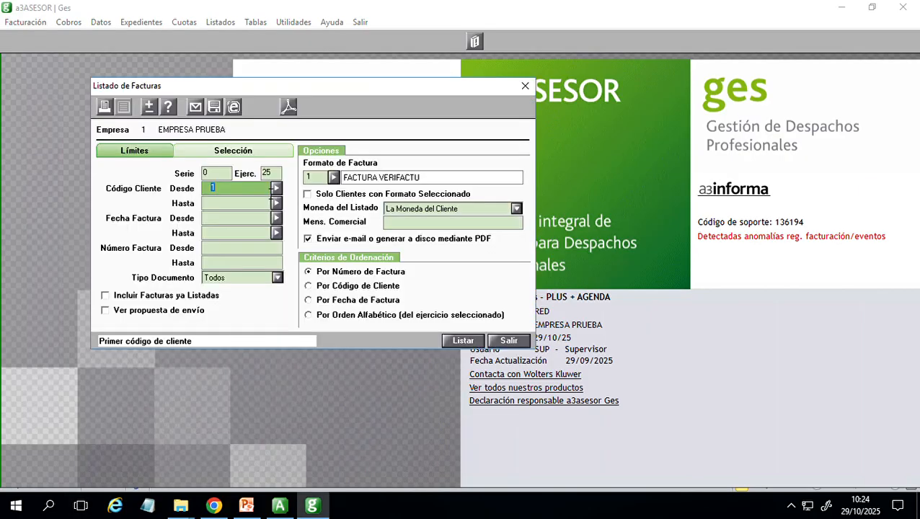
click(241, 206)
text(1)
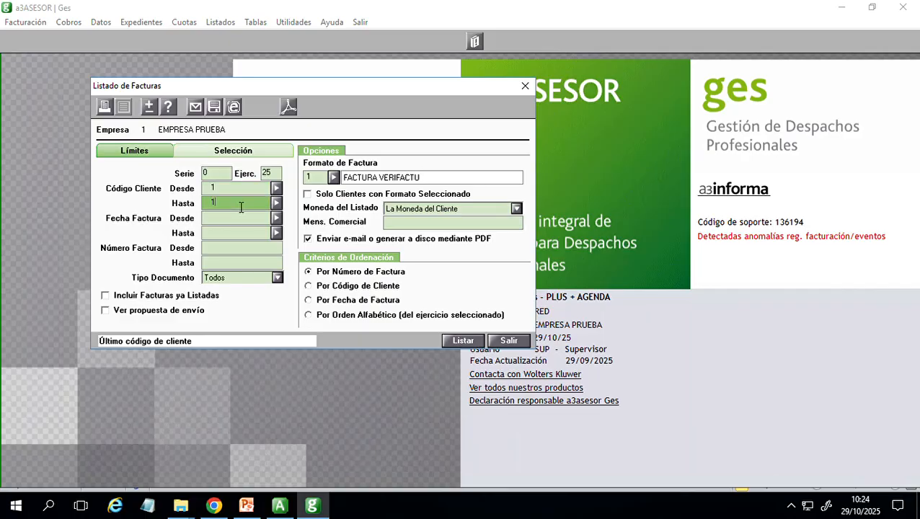
- Export CLIENTE VERIFACTU's invoices to a PDF in \A3\A3GESW\01\, view the generated file and minimize it without closing it
click(289, 109)
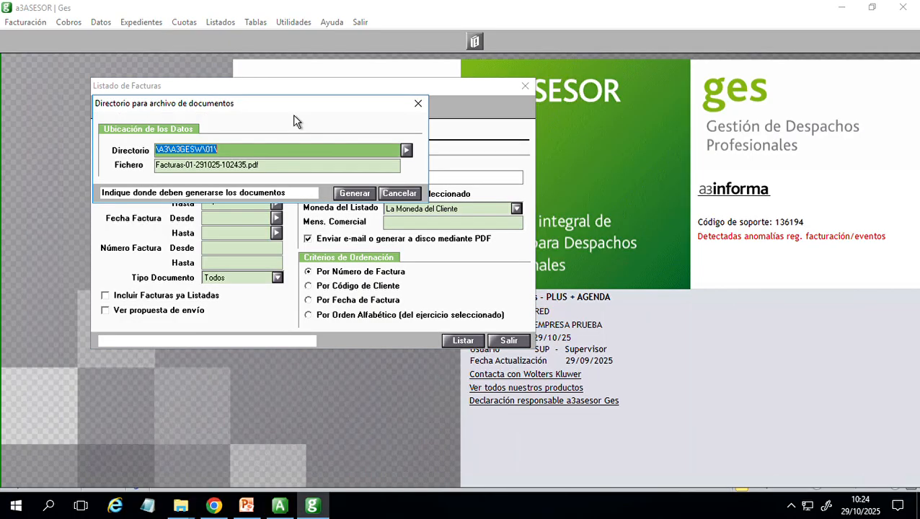
click(359, 198)
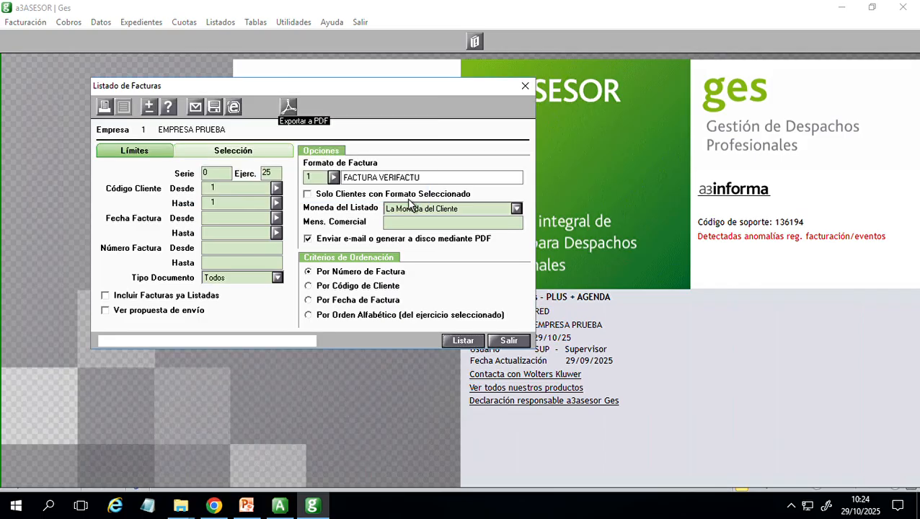
click(288, 108)
click(354, 193)
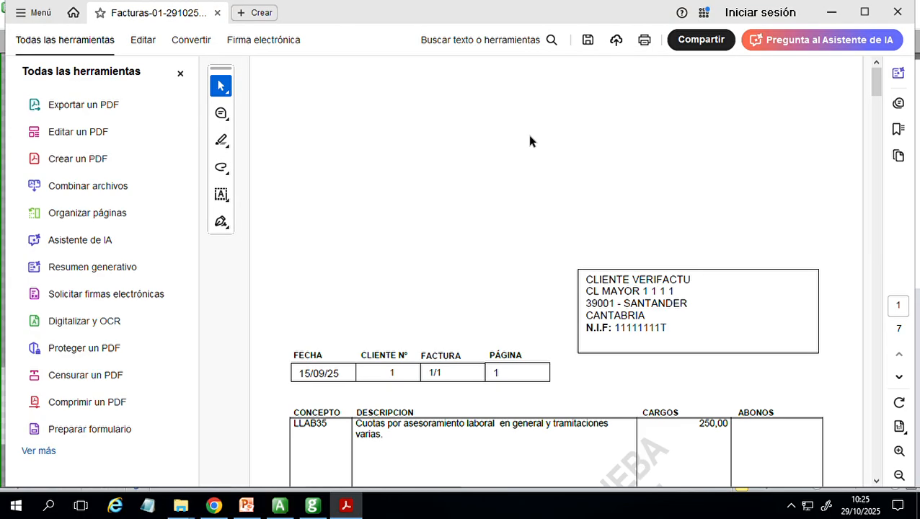
click(897, 13)
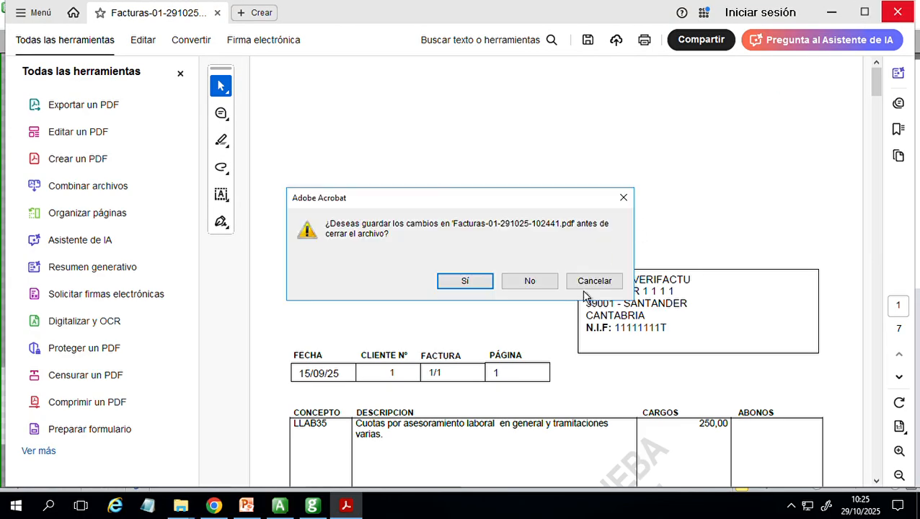
click(584, 288)
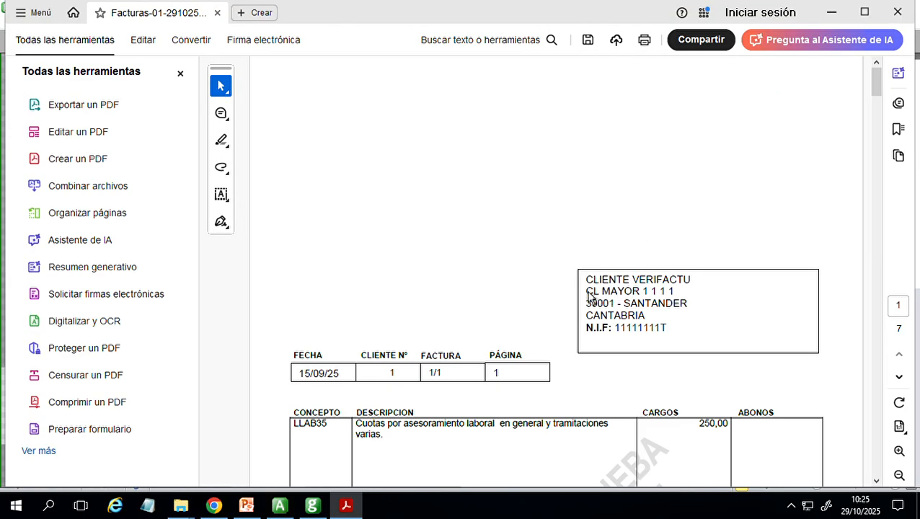
click(833, 13)
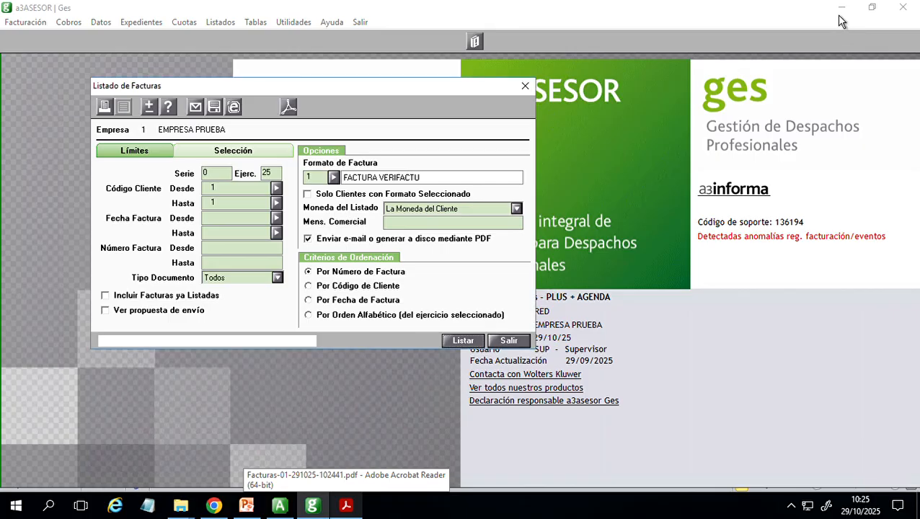
click(345, 506)
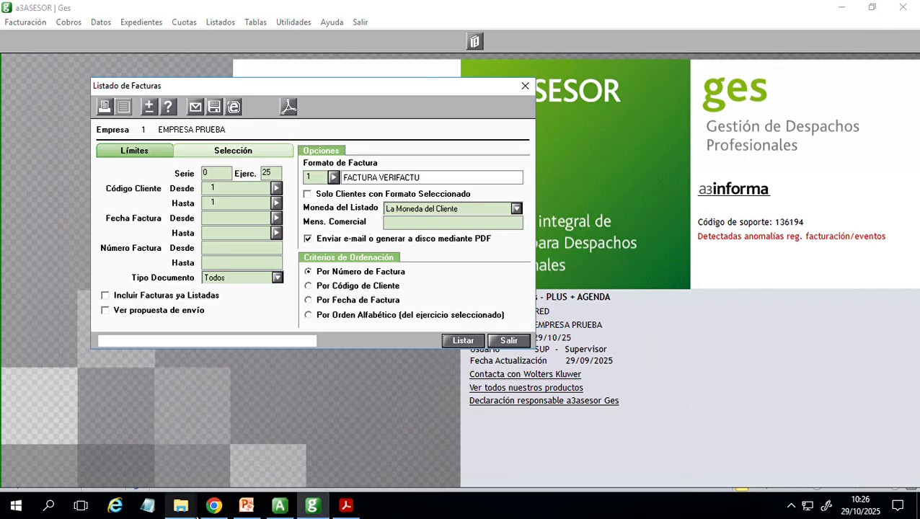
- Open FRA_QR.pdf from the Escritorio folder, examine the QR code and VERI*FACTU text on the invoice, and minimize the viewer
click(194, 508)
click(122, 465)
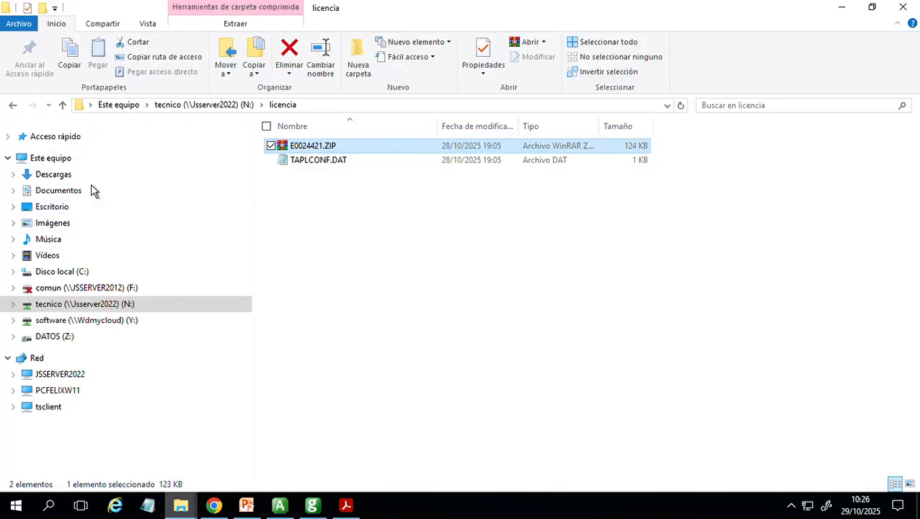
click(68, 207)
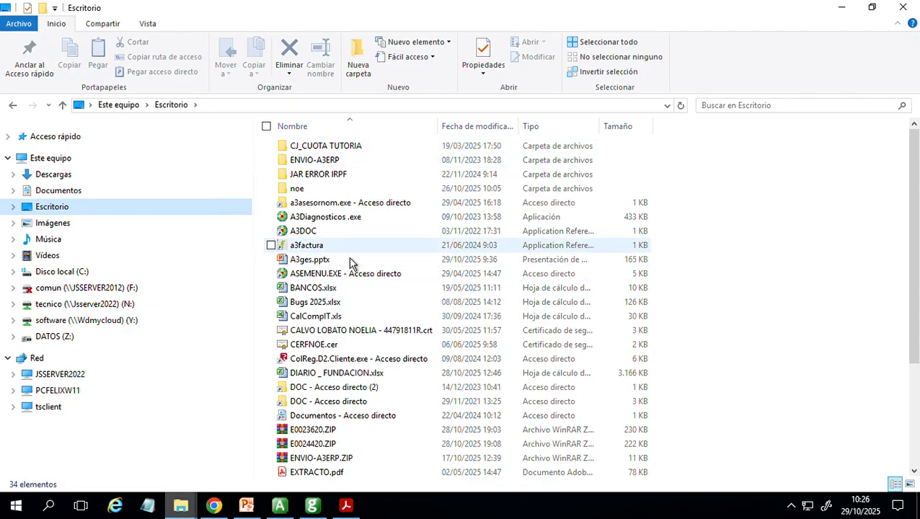
scroll(619, 361, down, 2)
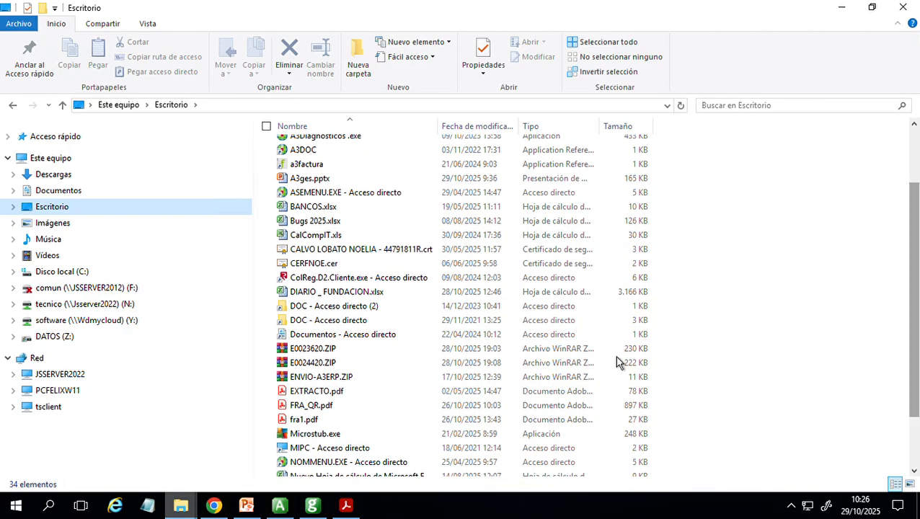
double_click(339, 408)
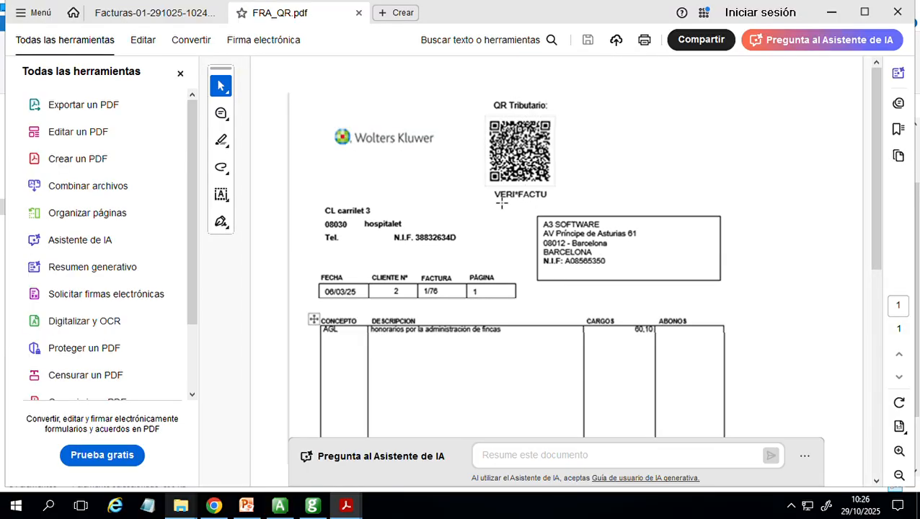
drag(481, 191, 570, 202)
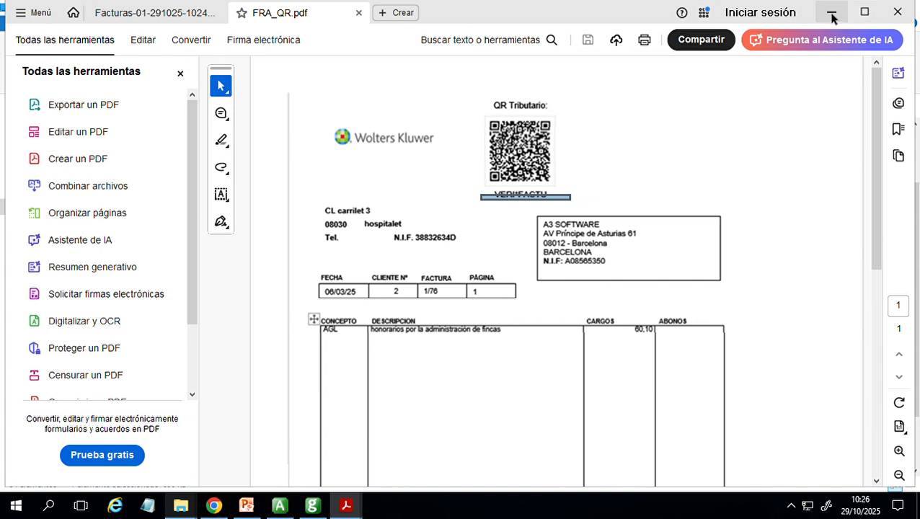
click(631, 140)
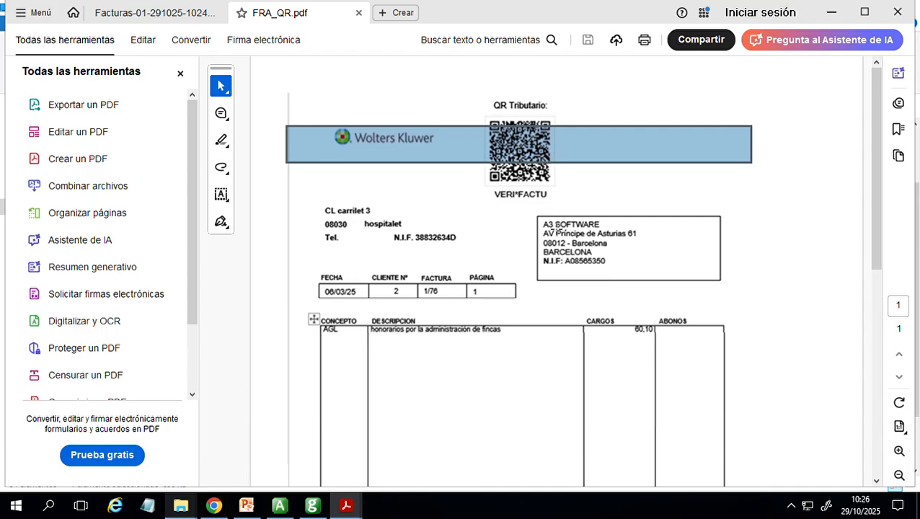
click(831, 13)
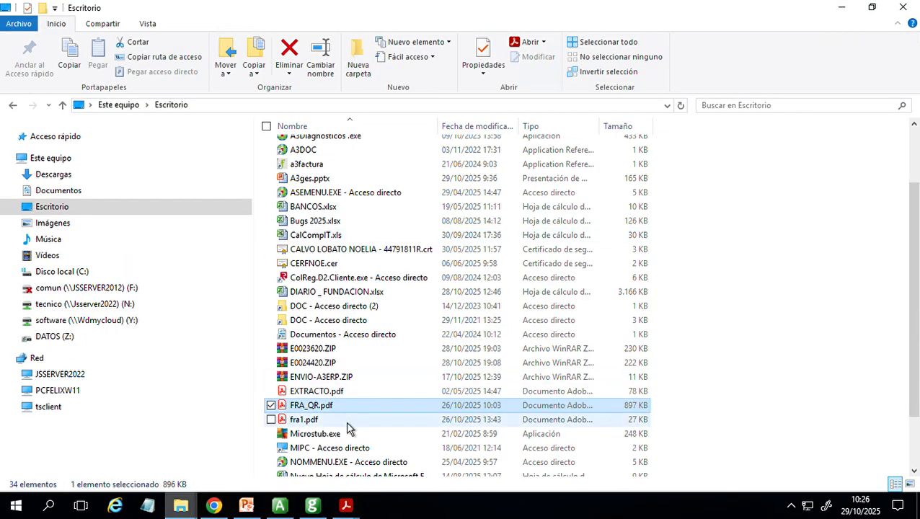
- Open fra1.pdf, examine the test company invoice and its watermark, and return to a3ASESOR Ges to exit the invoice listing
double_click(339, 420)
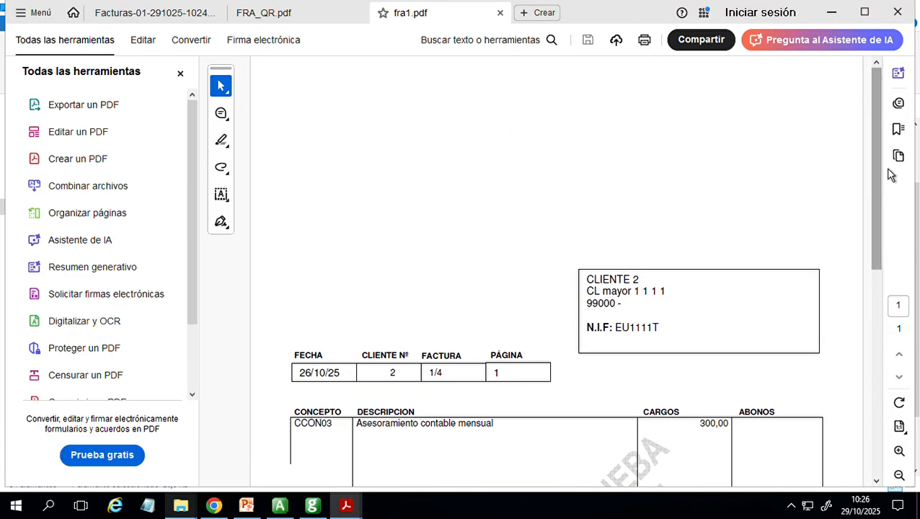
drag(876, 147, 880, 265)
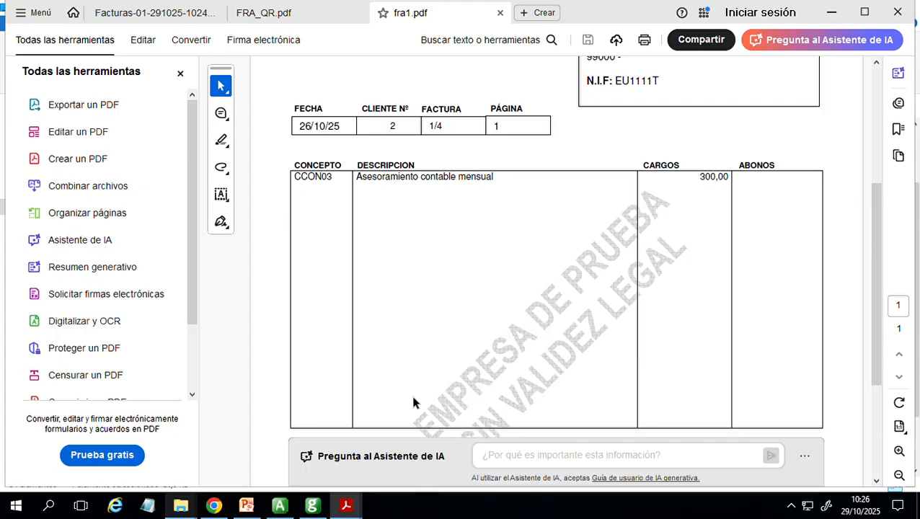
drag(878, 240, 885, 260)
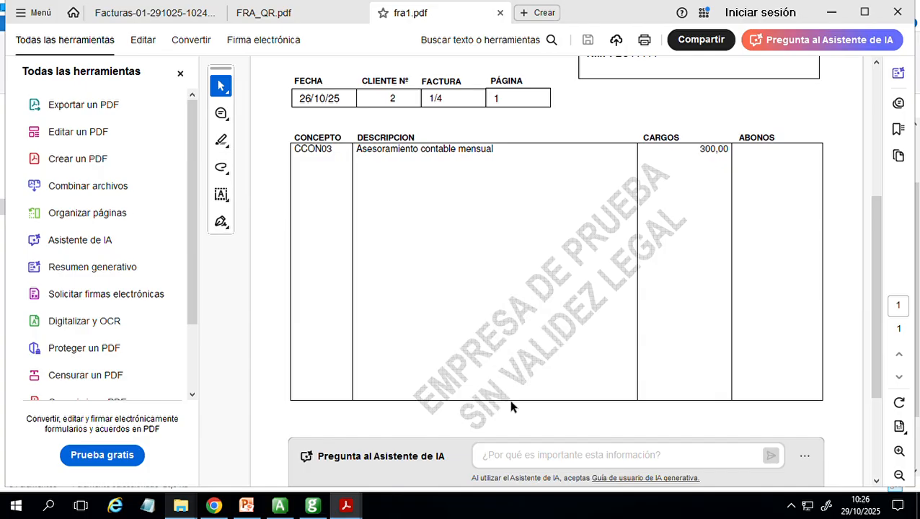
scroll(881, 261, up, 5)
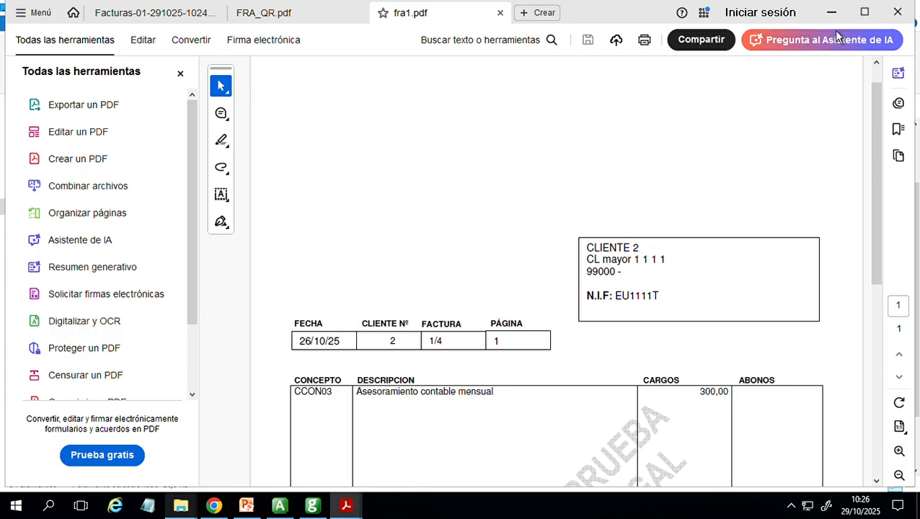
click(832, 13)
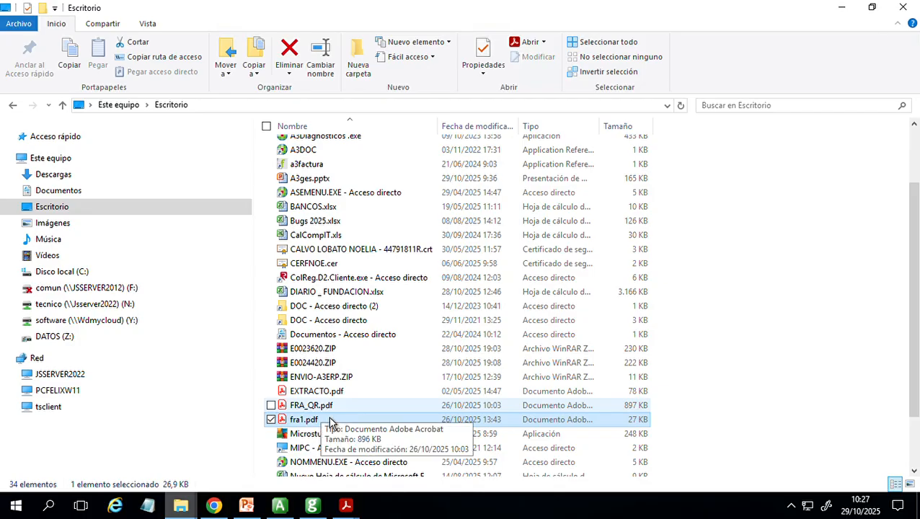
click(839, 8)
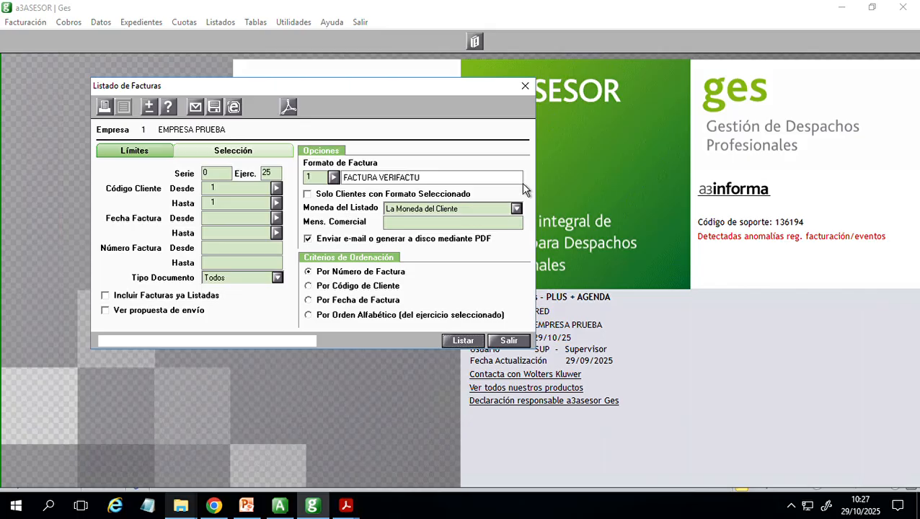
click(521, 340)
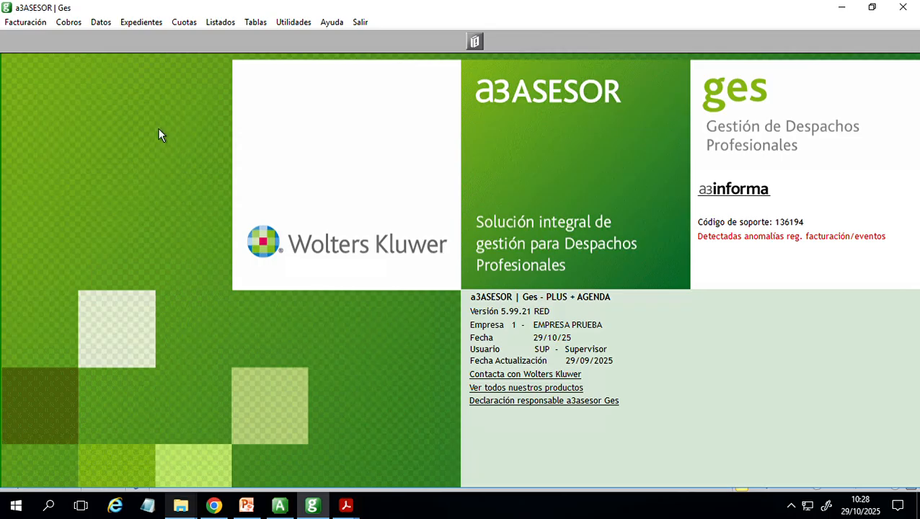
- Open CLIENTE VERIFACTU's list of invoices from the client record and bring up the mass correction of RRSIF invoices
click(100, 22)
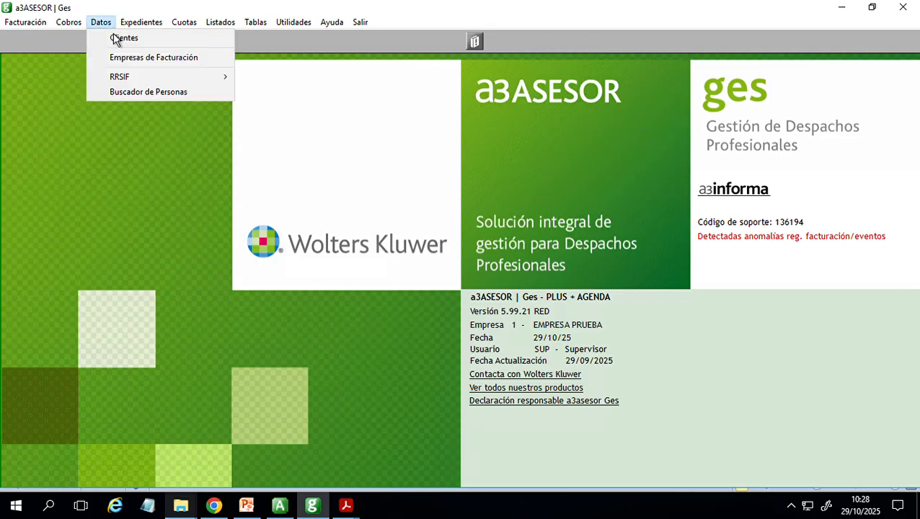
click(143, 57)
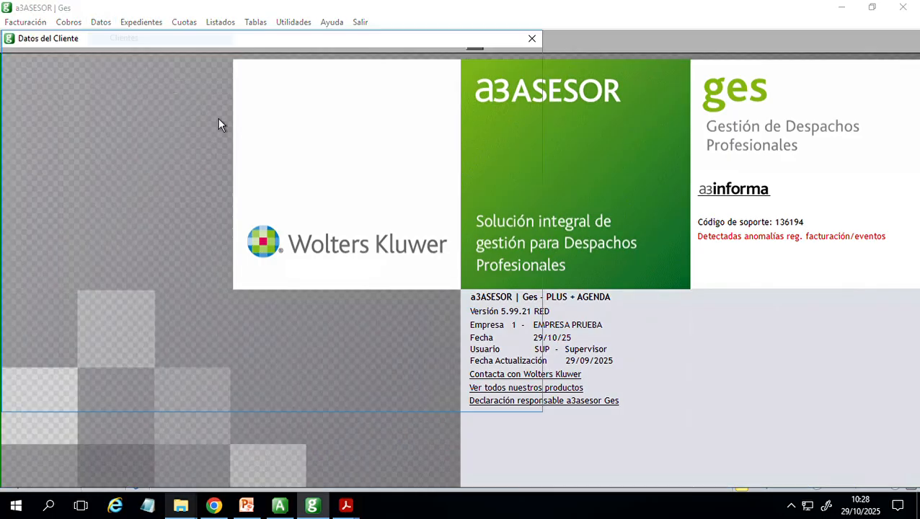
click(484, 60)
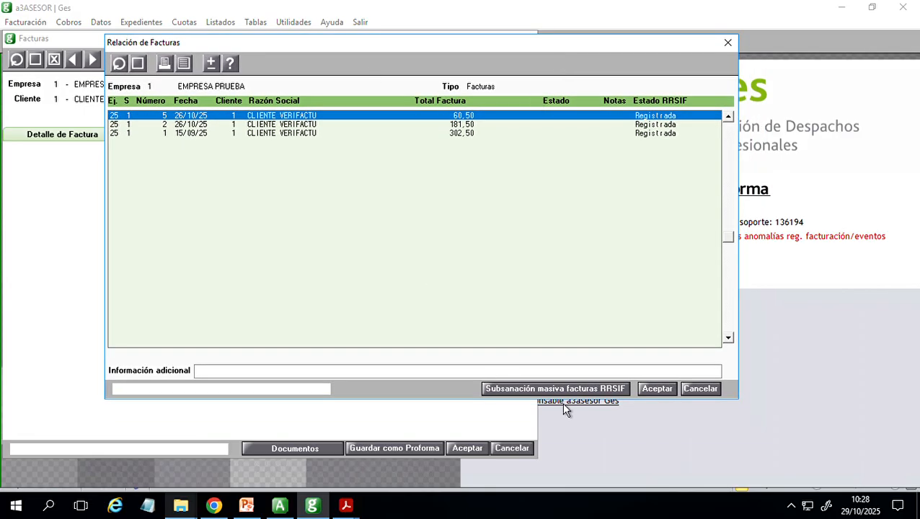
click(582, 394)
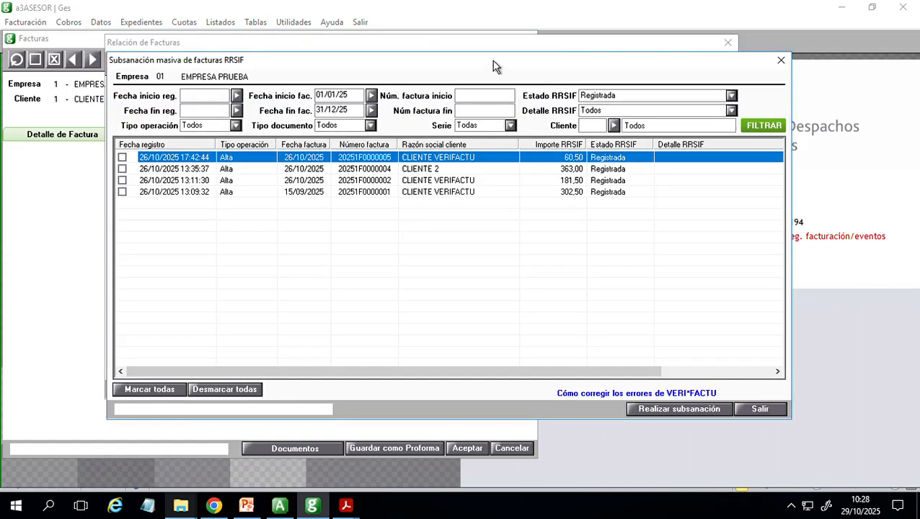
- Examine the invoices and RRSIF states in the mass correction window, and close it along with the invoice list and client record
drag(493, 64, 490, 46)
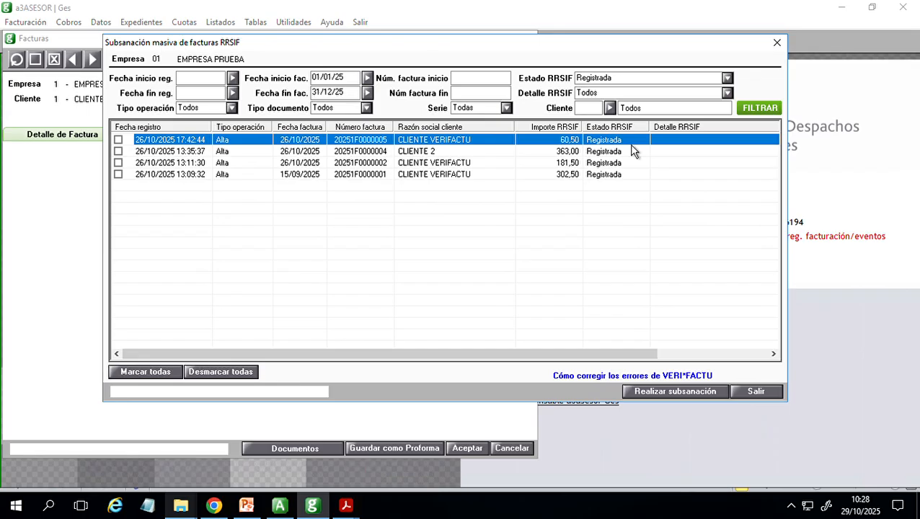
click(630, 168)
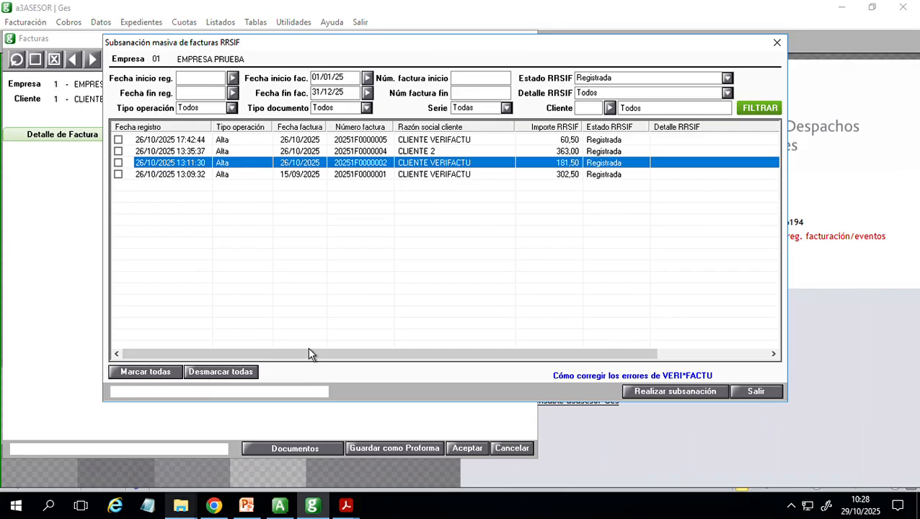
click(485, 142)
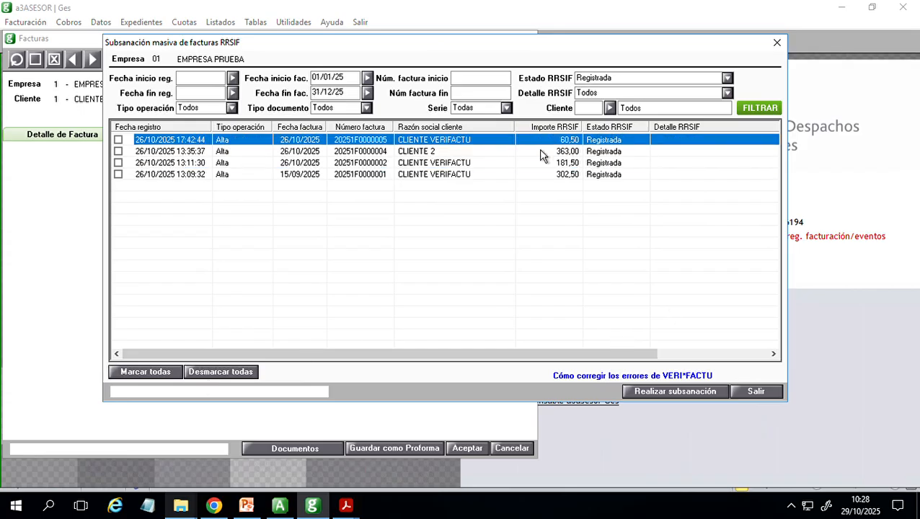
click(776, 43)
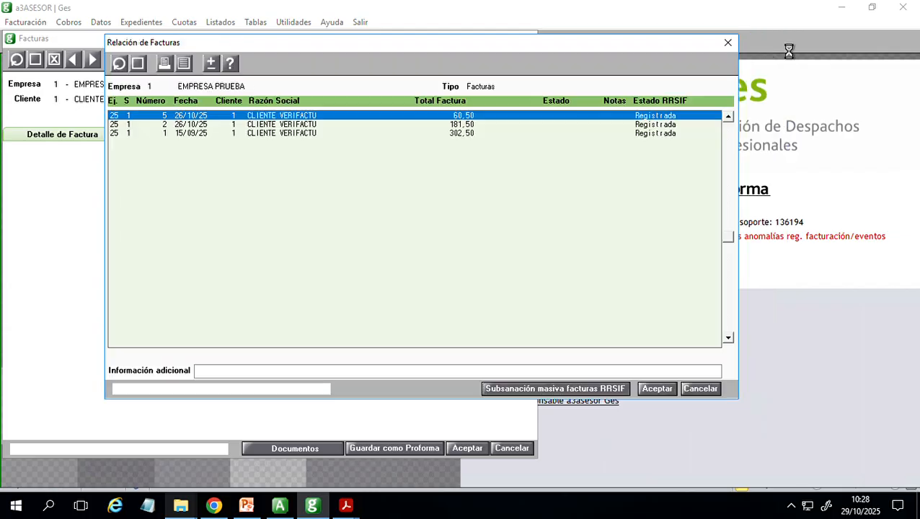
click(728, 43)
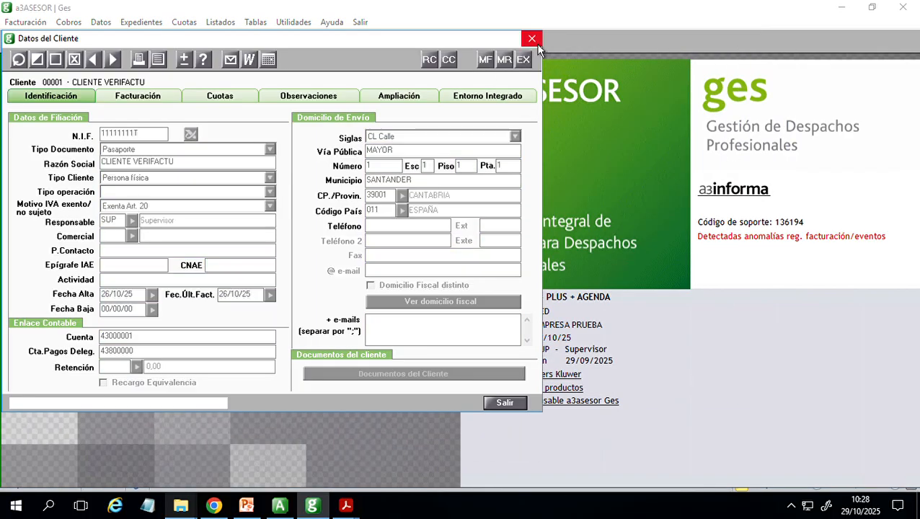
click(532, 39)
- Open the RRSIF billing records of EMPRESA PRUEBA and filter them with all operation types and RRSIF states
click(102, 23)
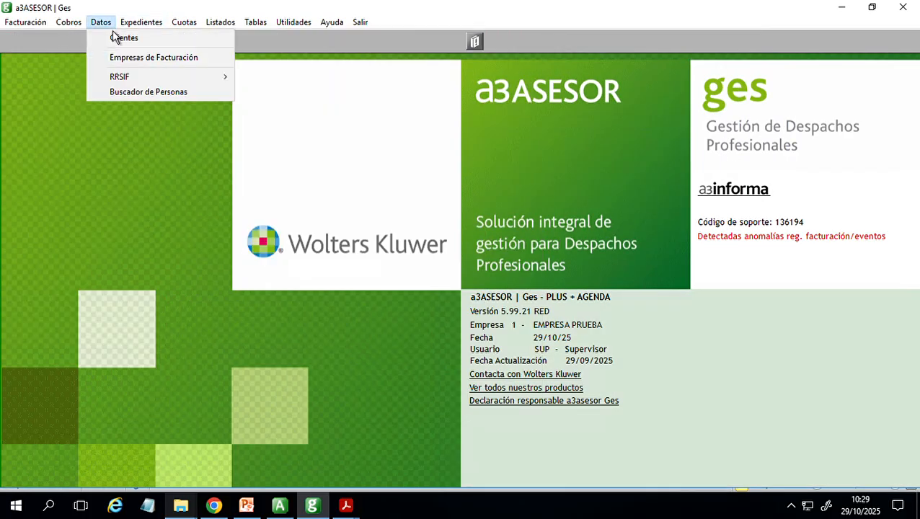
mouse_move(140, 82)
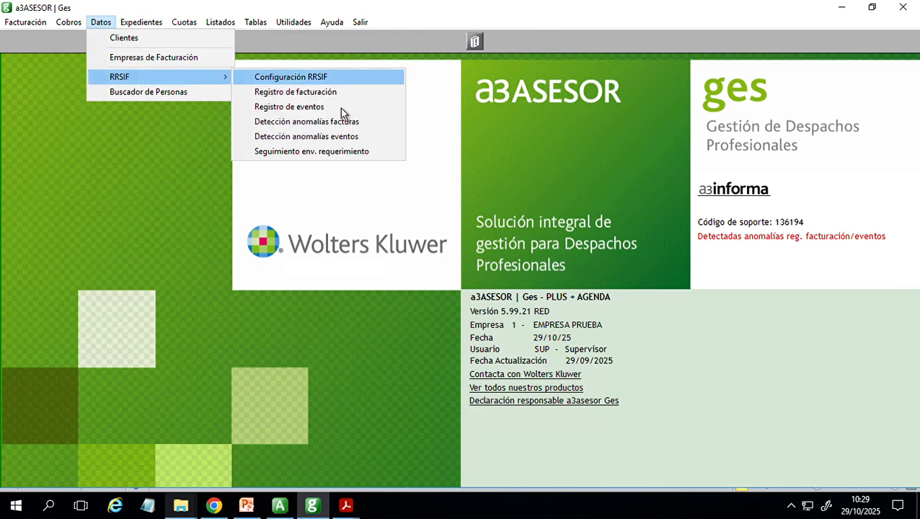
click(373, 98)
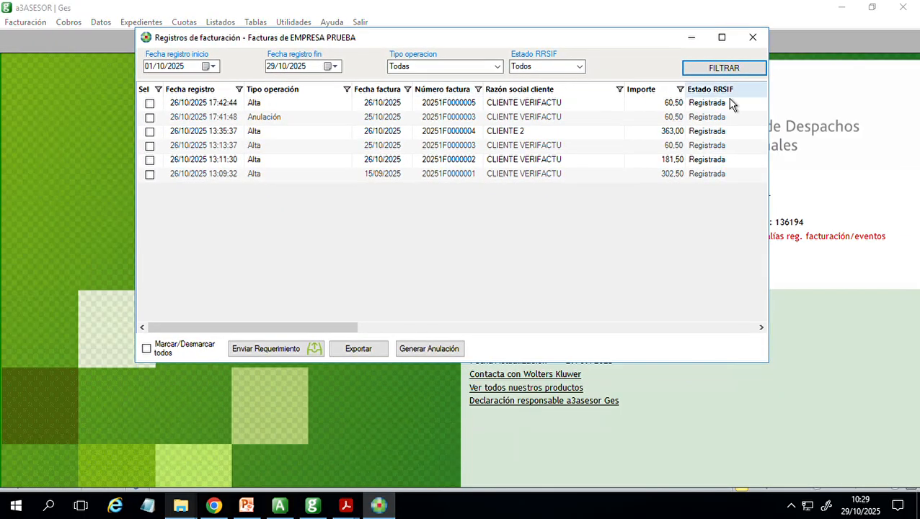
drag(671, 38, 606, 111)
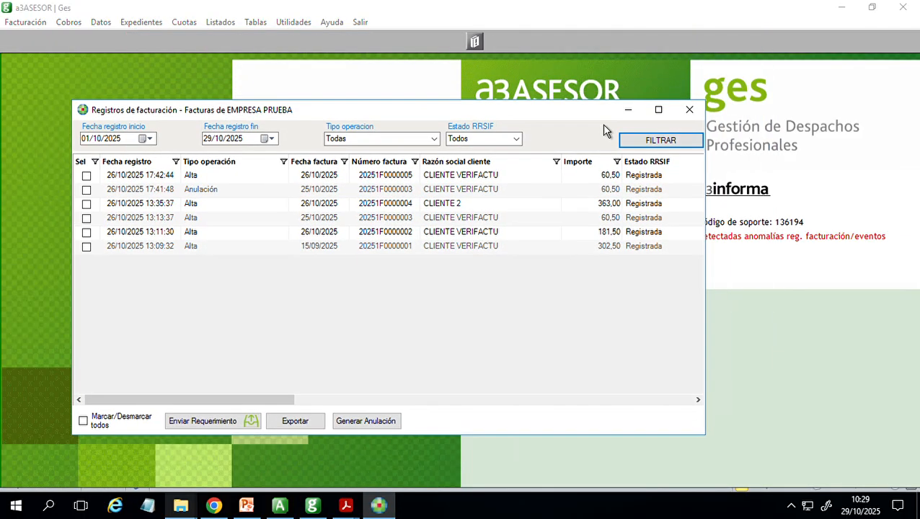
click(664, 144)
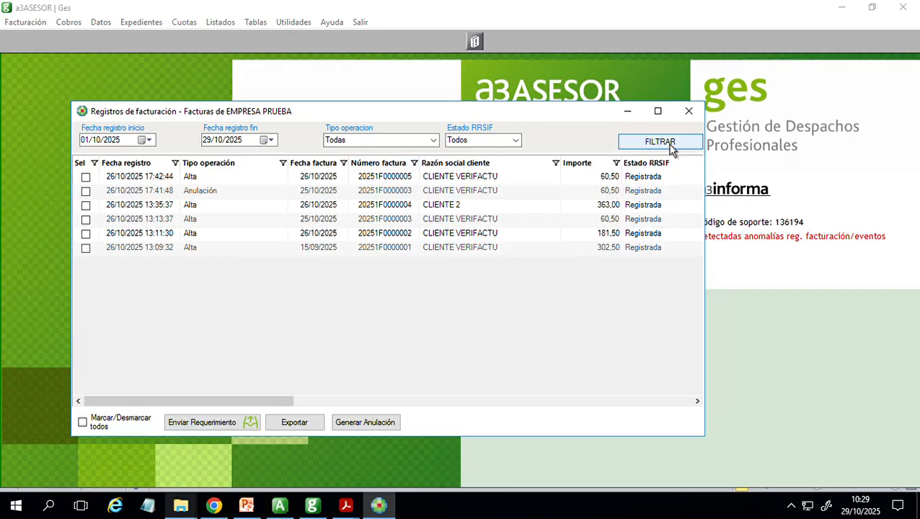
- Filter EMPRESA PRUEBA's billing records again and examine the available RRSIF state options before leaving the records window
click(661, 144)
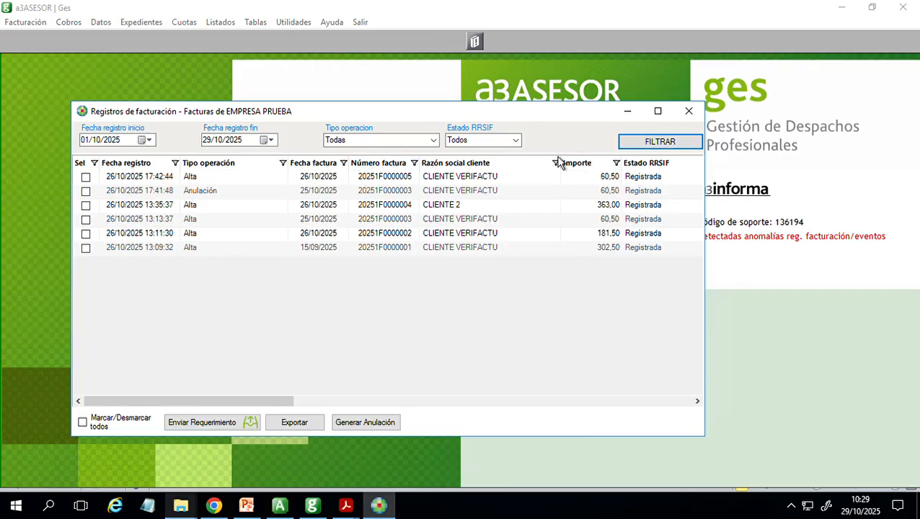
click(514, 140)
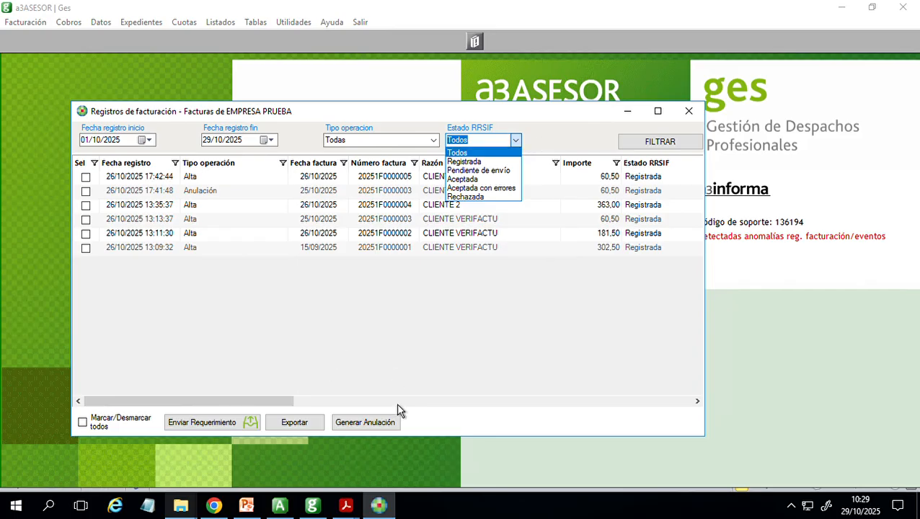
click(584, 107)
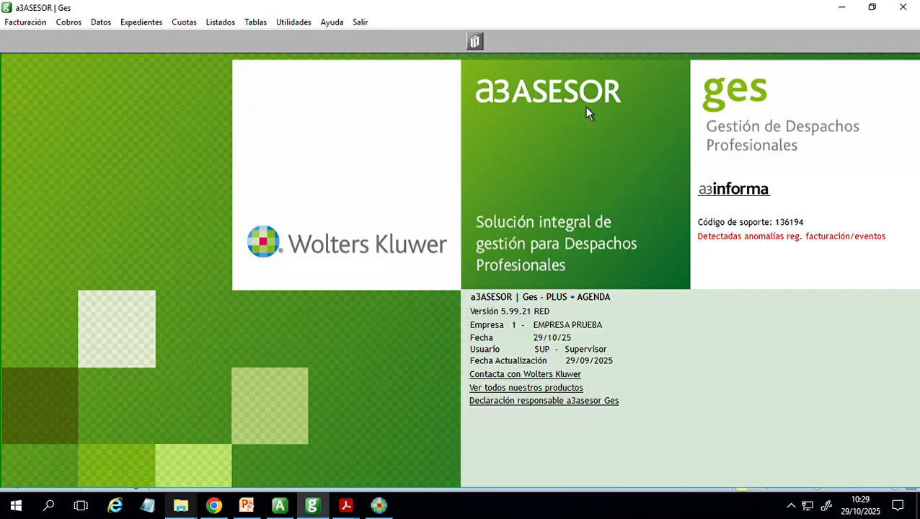
- Switch to Chrome, bring up the VERI*FACTU error correction article and examine the descriptions of error codes 1103 and 1111
click(213, 507)
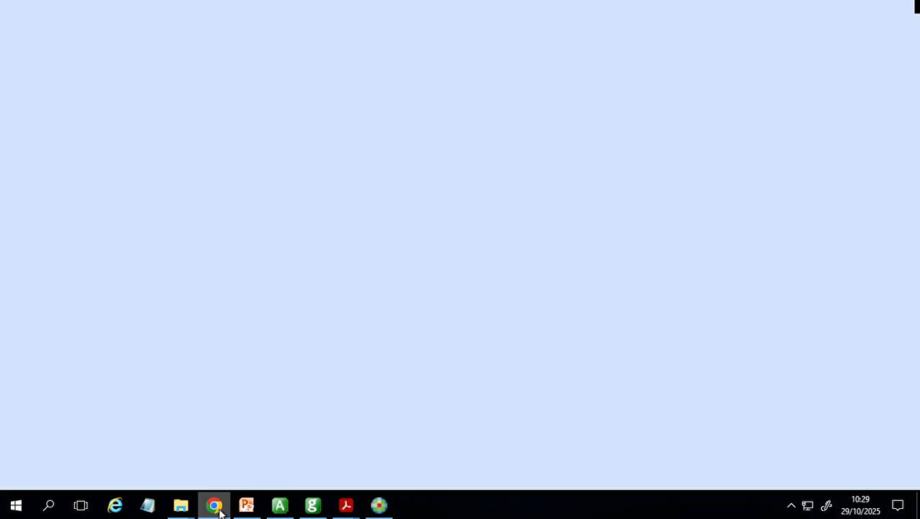
click(117, 41)
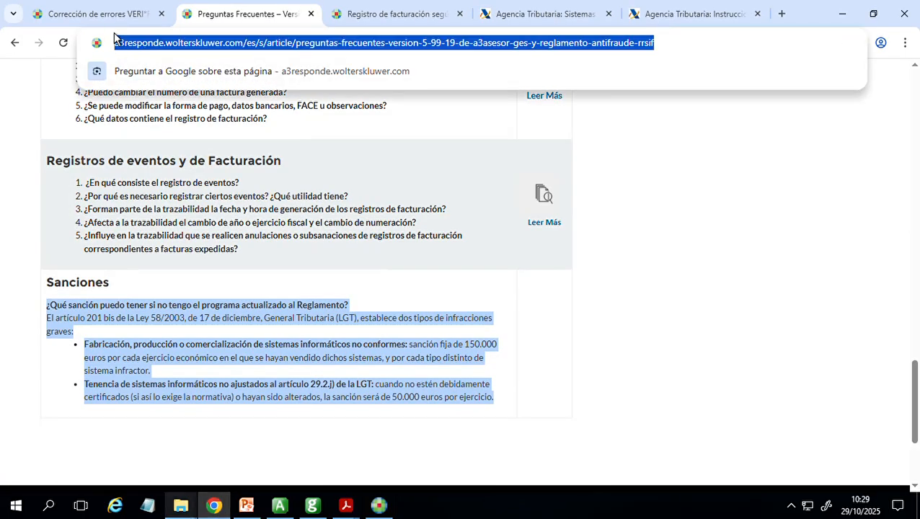
click(114, 21)
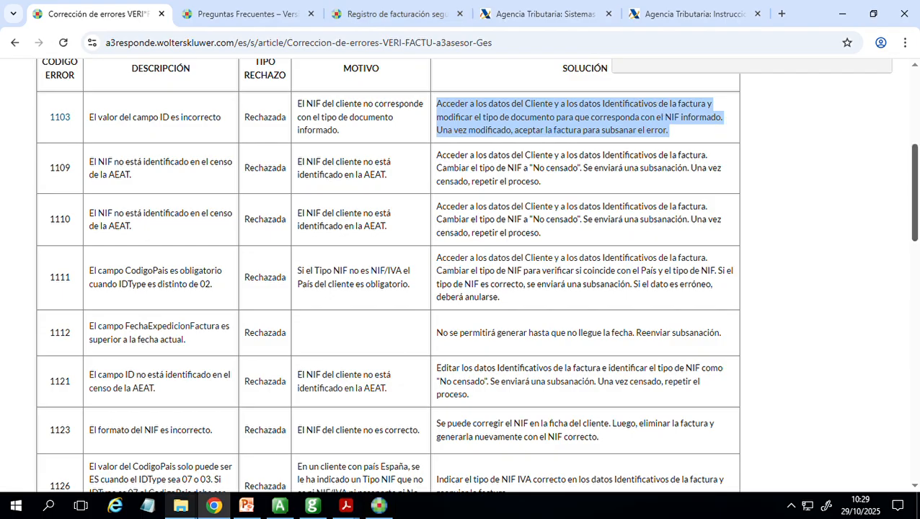
scroll(724, 124, down, 1)
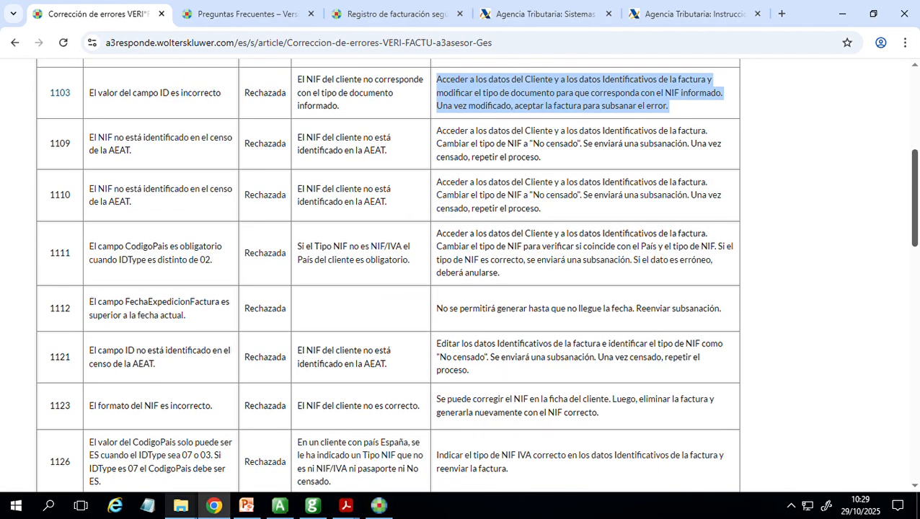
scroll(461, 274, up, 2)
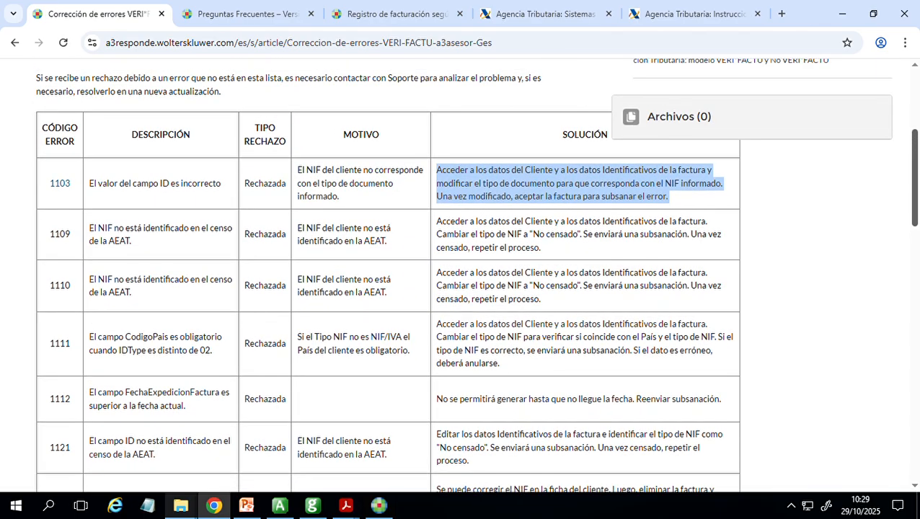
scroll(461, 274, down, 2)
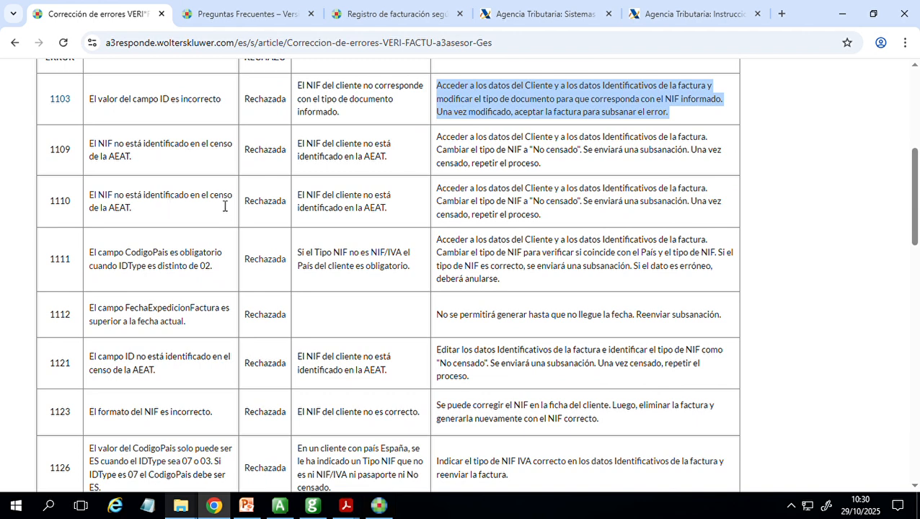
drag(95, 256, 199, 281)
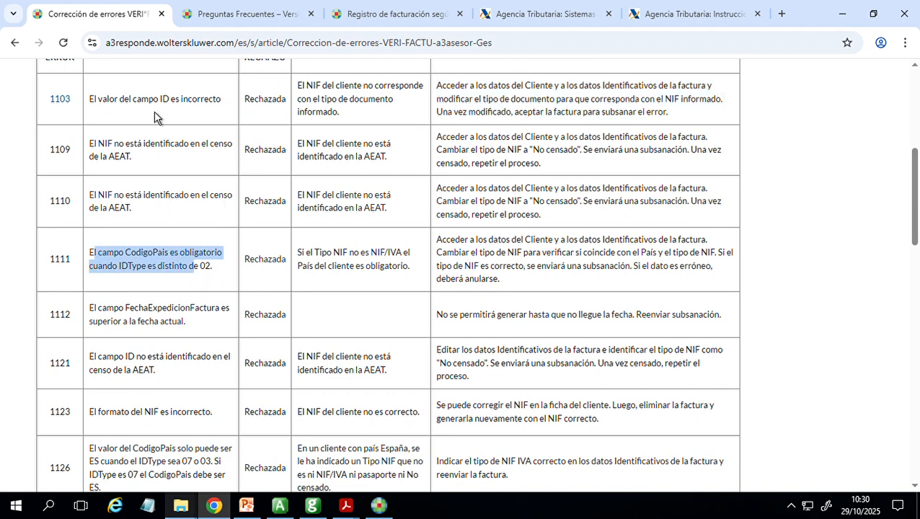
drag(99, 101, 182, 108)
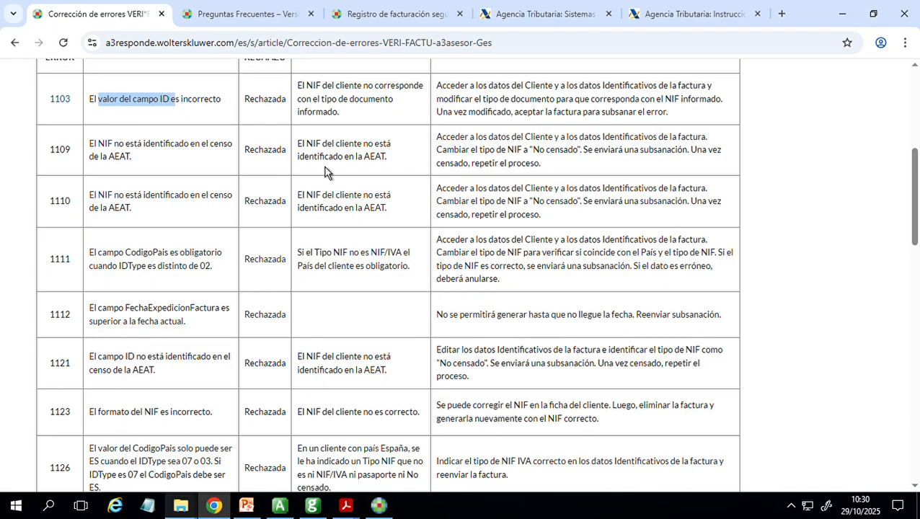
- Examine the rejection reasons and solutions for the client NIF errors in the table, highlighting the reason for code 1109
scroll(913, 188, up, 1)
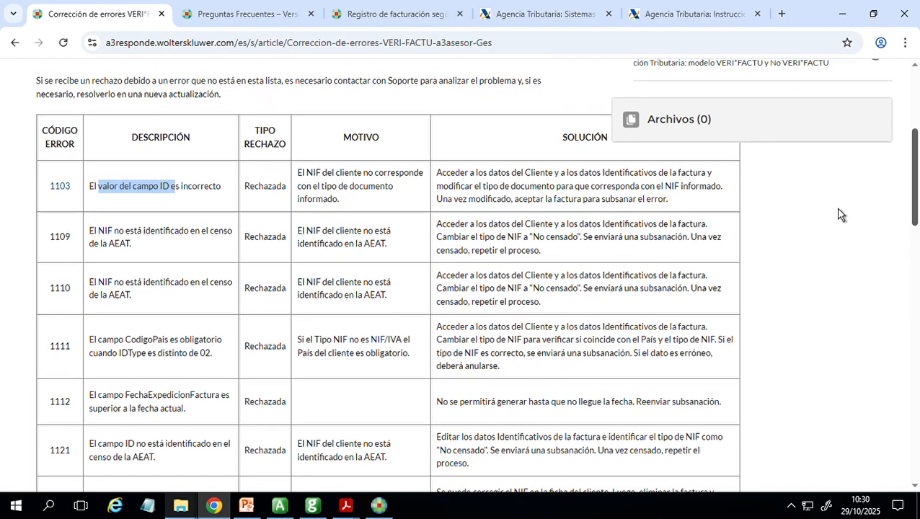
click(308, 177)
drag(308, 177, 417, 212)
drag(297, 230, 402, 254)
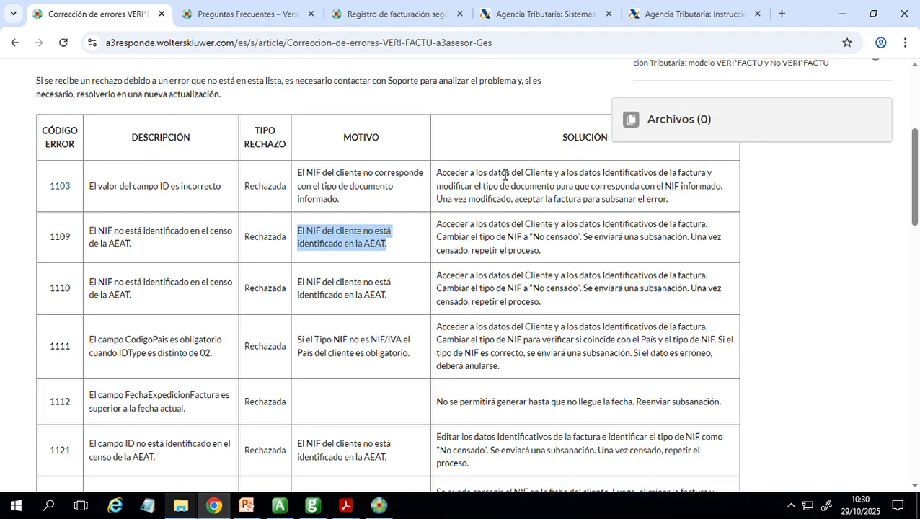
scroll(504, 173, down, 3)
scroll(476, 276, down, 1)
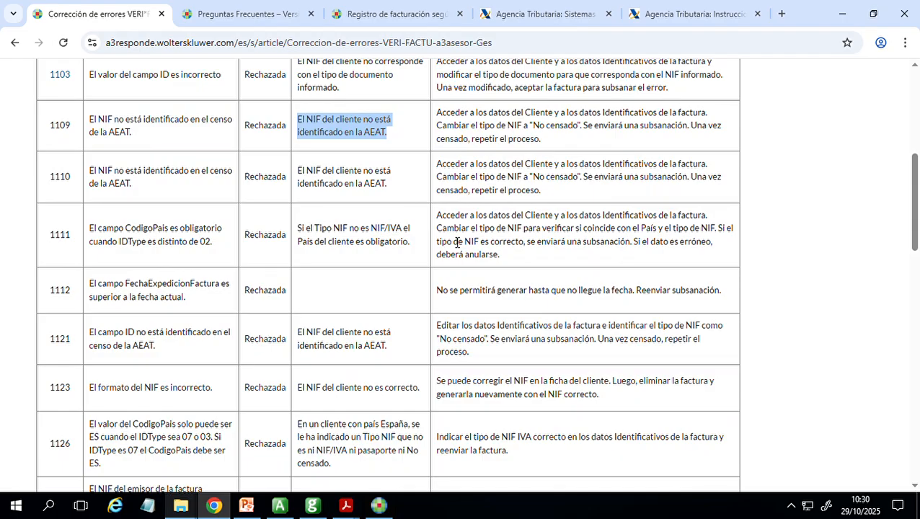
scroll(454, 218, up, 3)
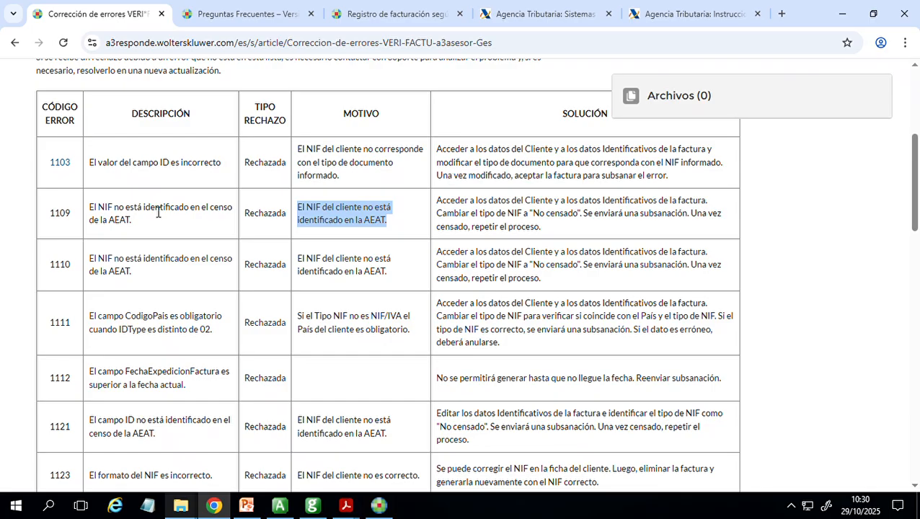
- Return to a3ASESOR Ges, open CLIENTE VERIFACTU's record for modification and examine the available document types without changing them
click(312, 506)
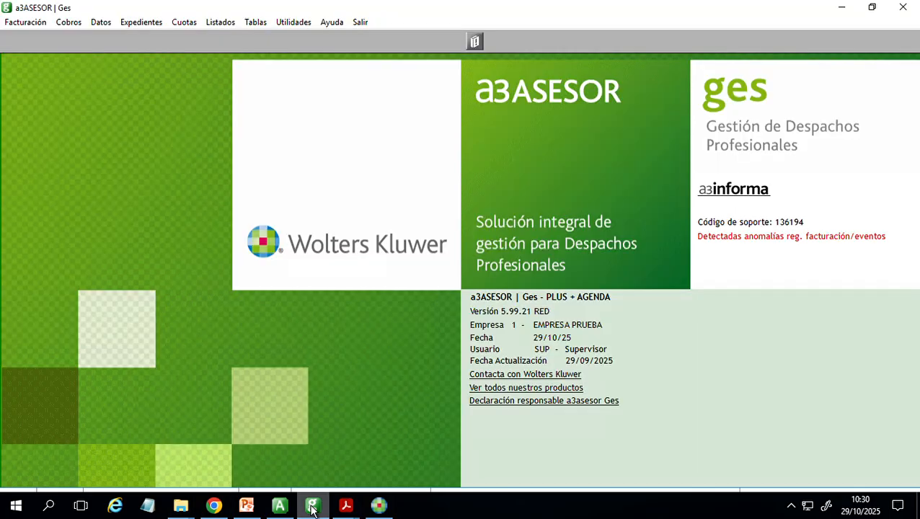
click(101, 21)
click(115, 37)
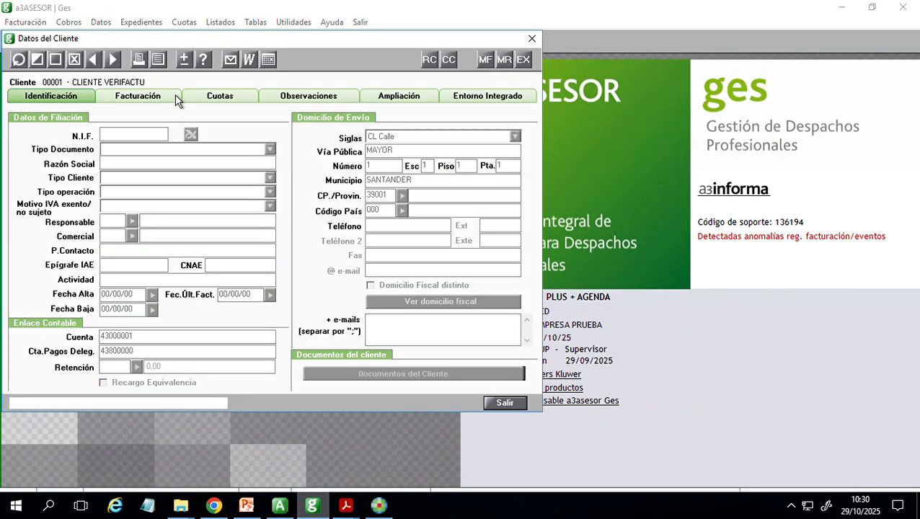
click(37, 59)
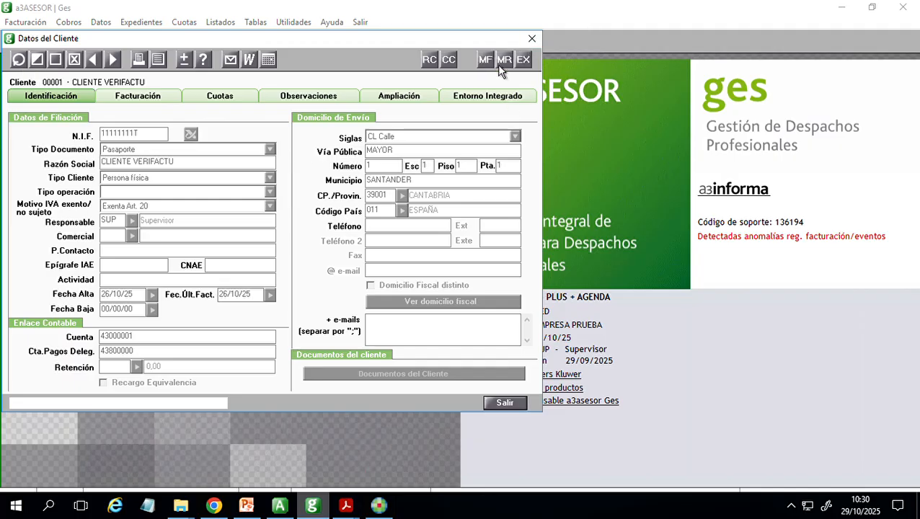
click(37, 59)
click(38, 61)
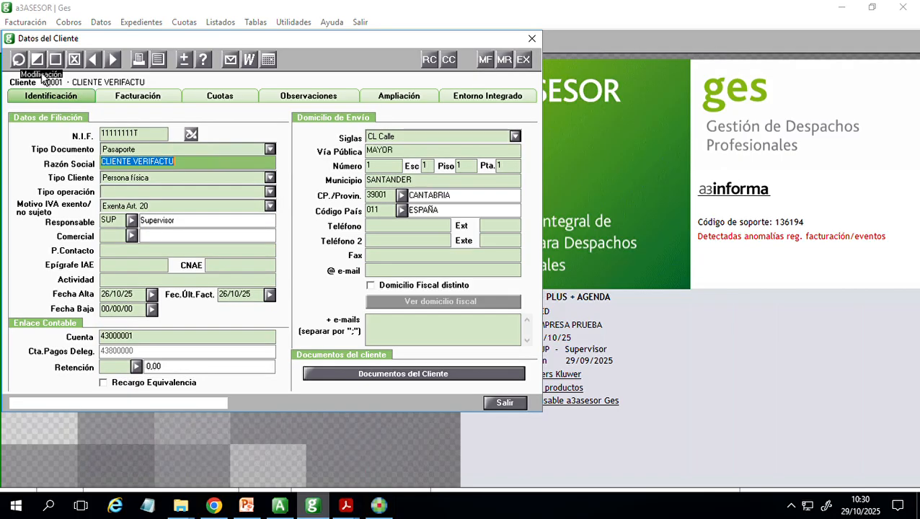
click(183, 151)
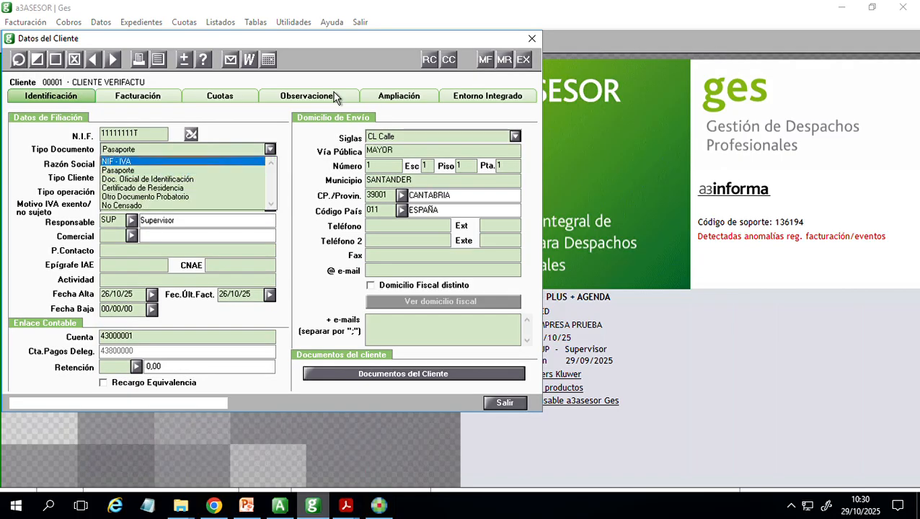
key(Escape)
key(Escape)
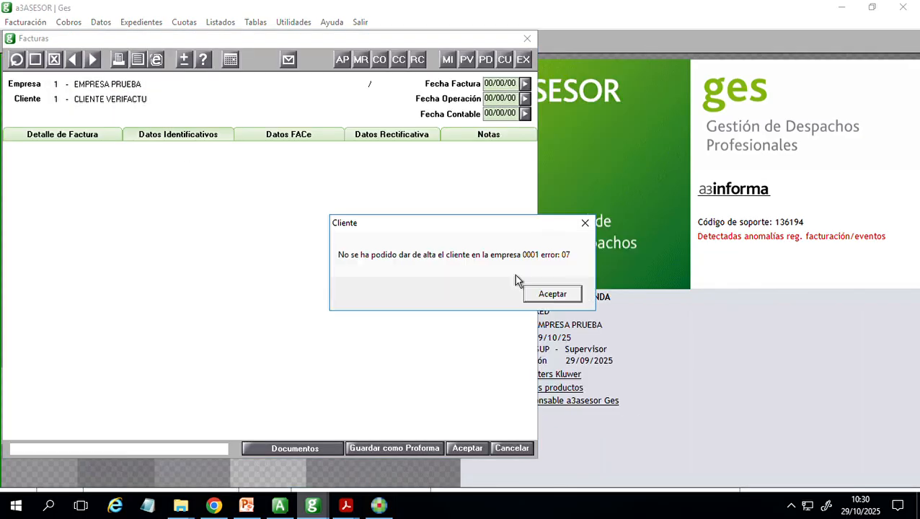
- Set the document type to Pasaporte in the identification data of CLIENTE VERIFACTU's invoice 1 / 0000005 and accept the invoice
click(537, 294)
key(Return)
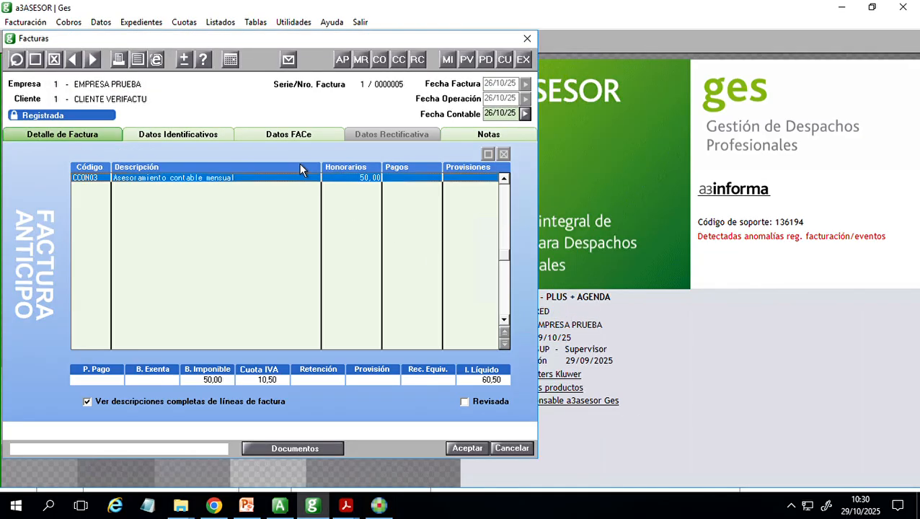
click(196, 137)
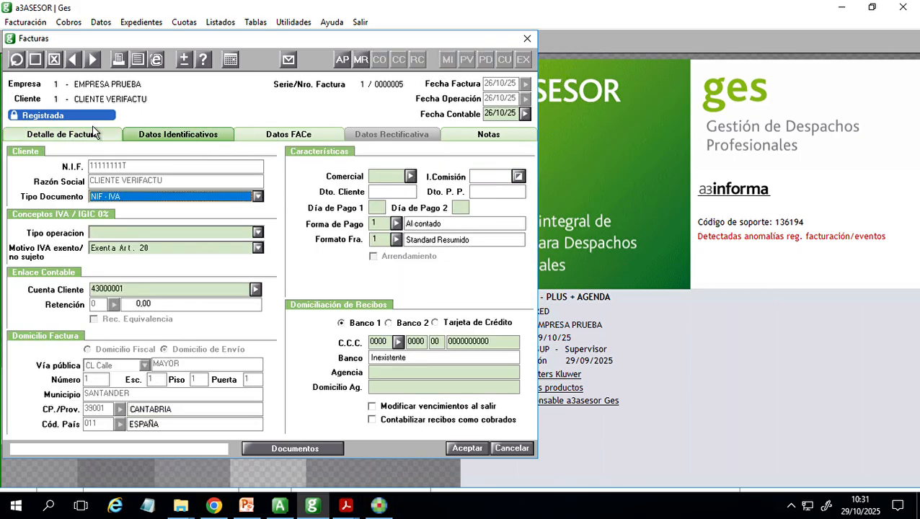
click(137, 197)
click(139, 206)
click(140, 205)
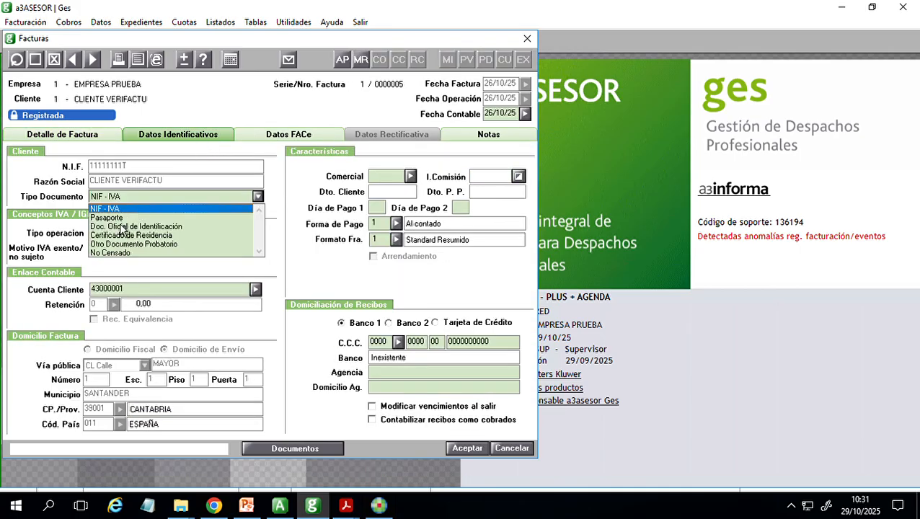
click(121, 217)
click(477, 448)
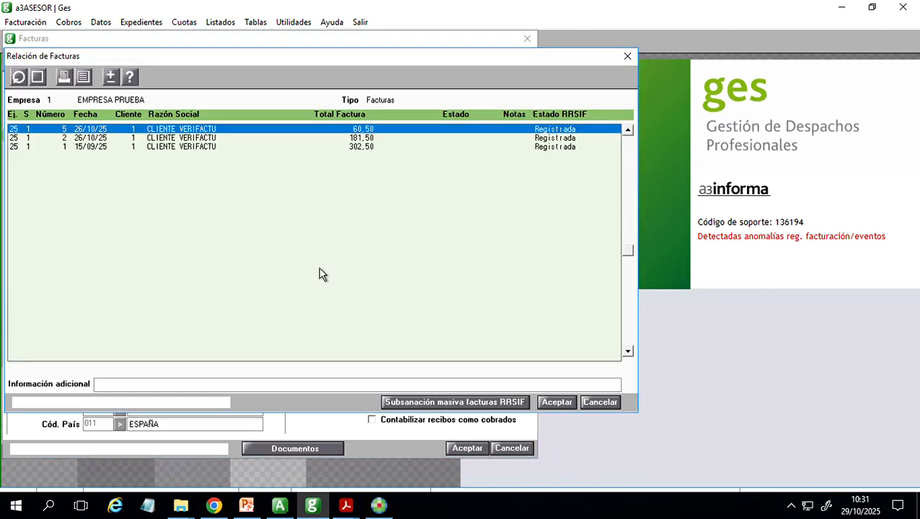
- Reopen invoice 1 / 0000005, set its document type to No Censado, accept it and close the invoice list
double_click(522, 128)
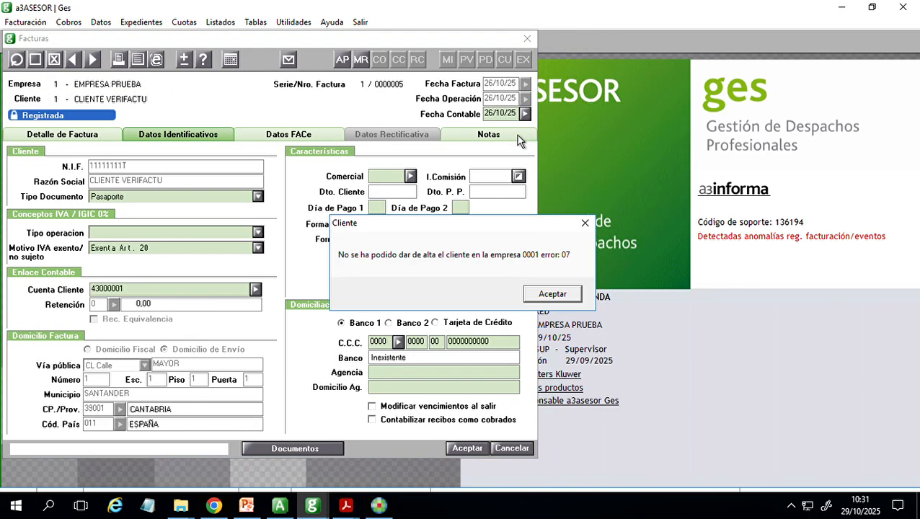
key(Return)
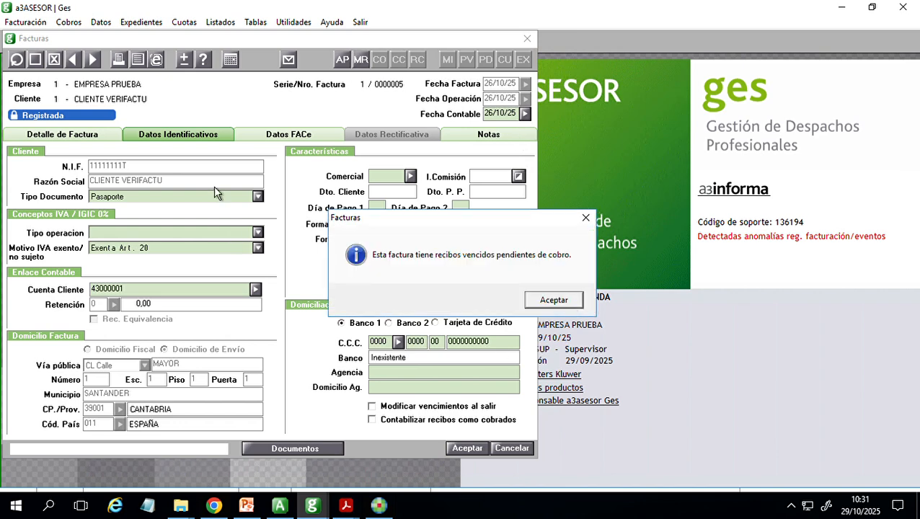
key(Return)
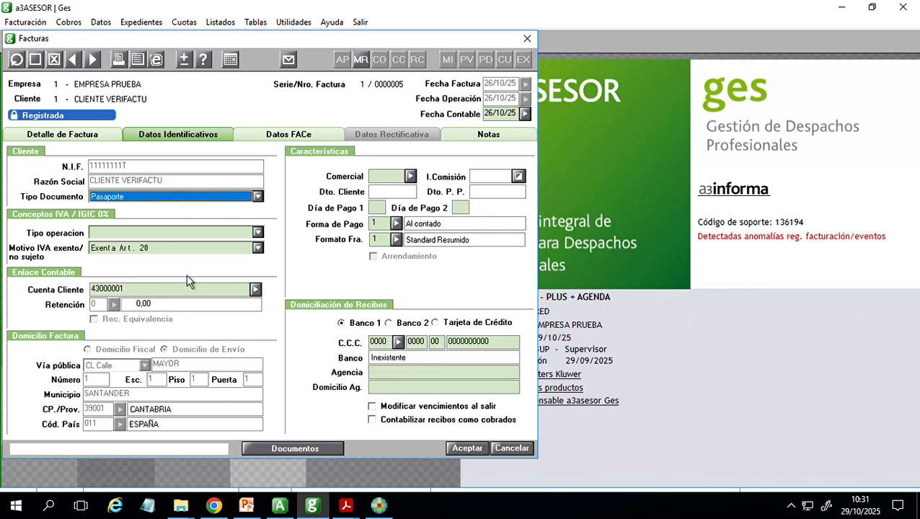
click(130, 197)
click(121, 253)
click(480, 451)
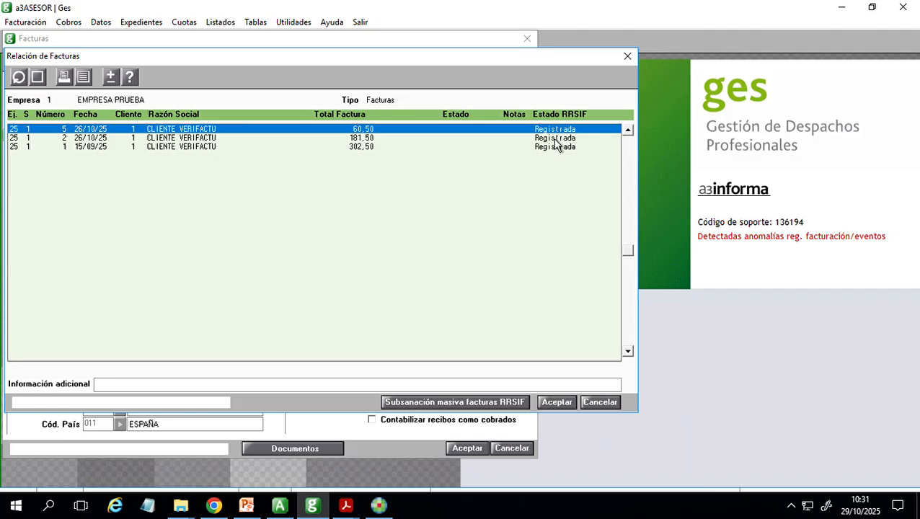
drag(583, 62, 625, 99)
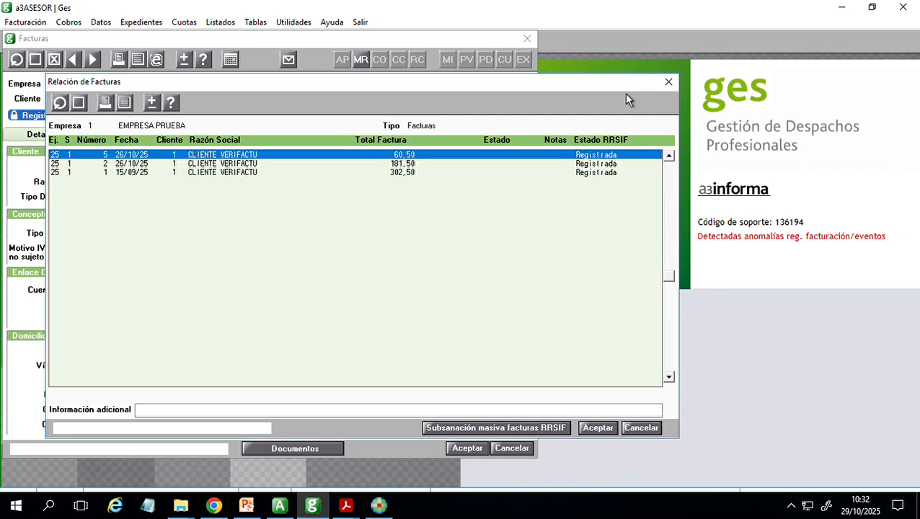
click(668, 88)
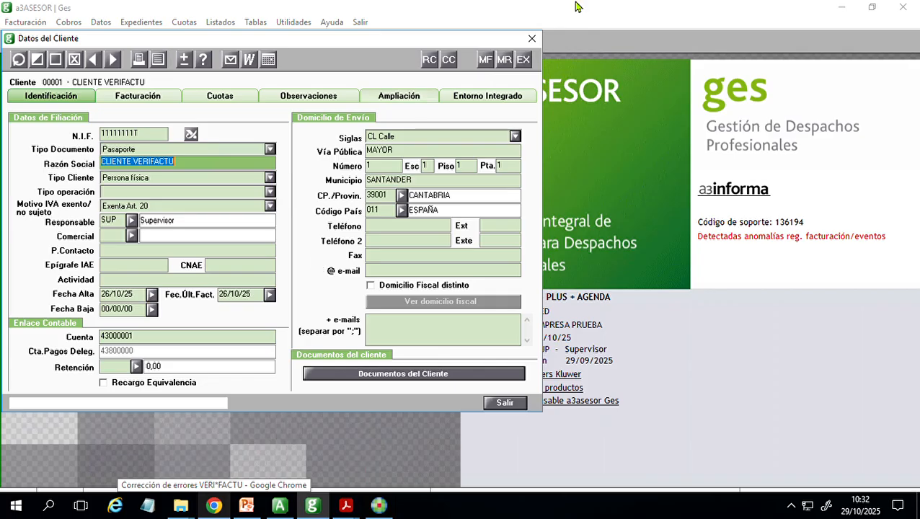
- Switch to Chrome and examine the Agencia Tributaria page on Sistemas Informáticos de Facturación and VERI*FACTU down to its information section
click(229, 507)
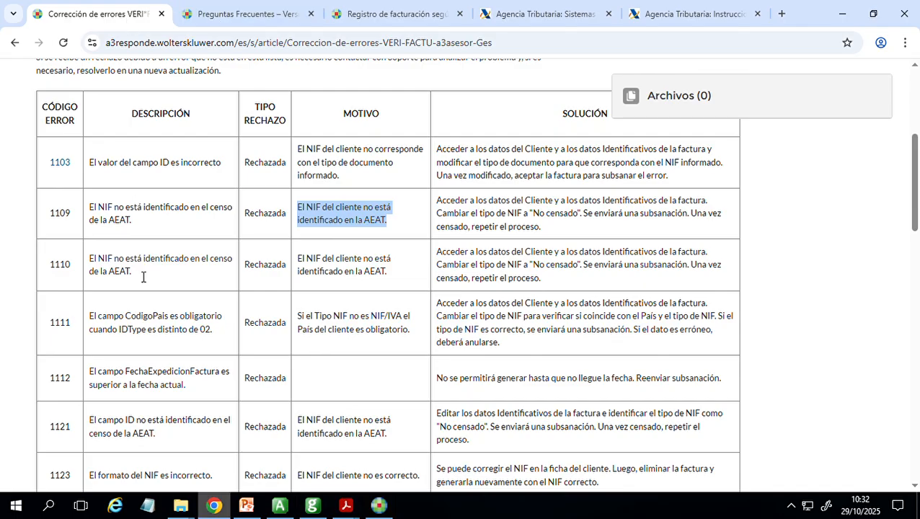
click(534, 22)
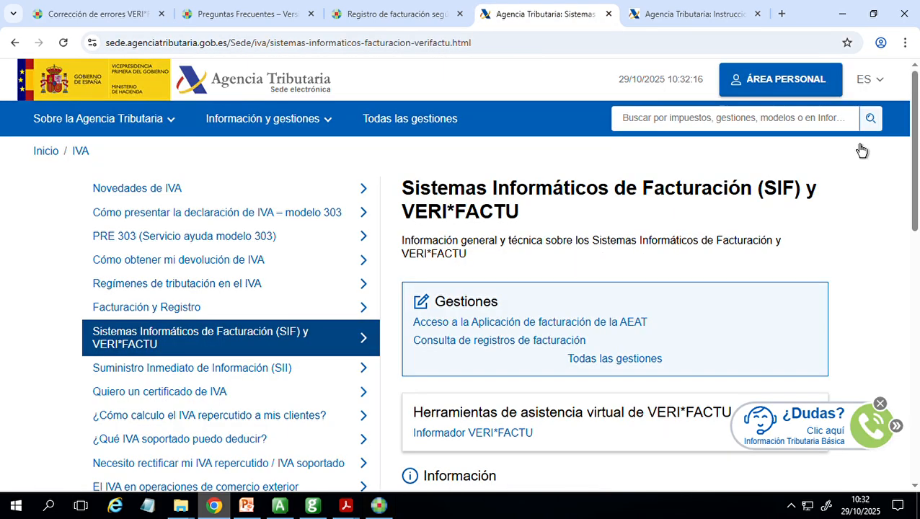
scroll(461, 274, down, 4)
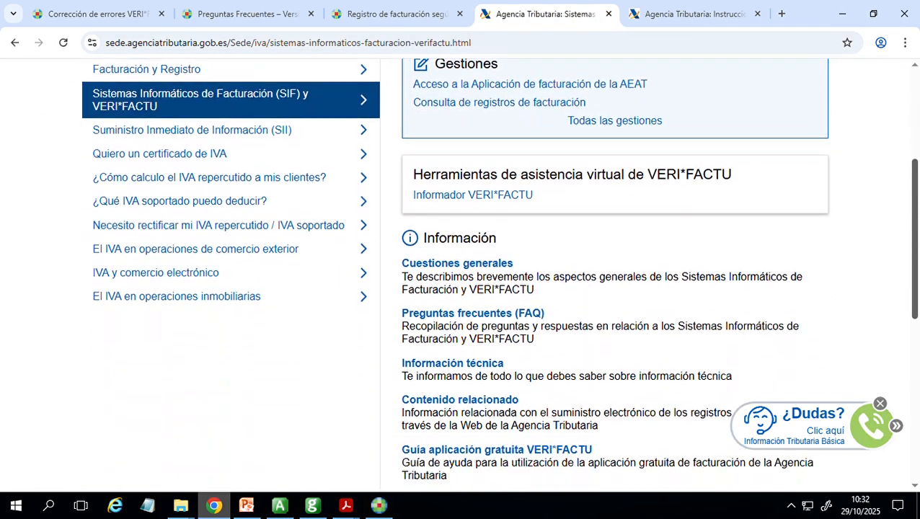
scroll(598, 232, down, 2)
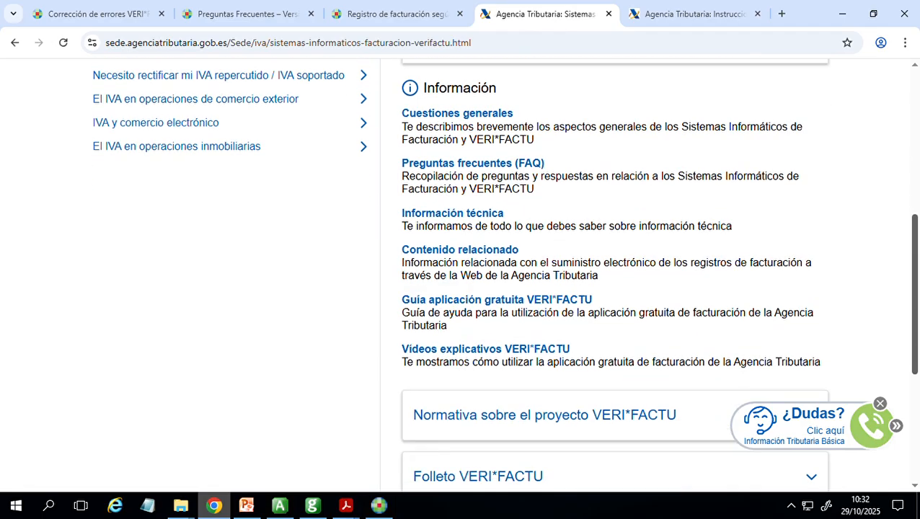
- Examine the remaining Agencia Tributaria VERI*FACTU information links, the Normativa and Folleto sections, and the Gestiones options
scroll(655, 211, down, 2)
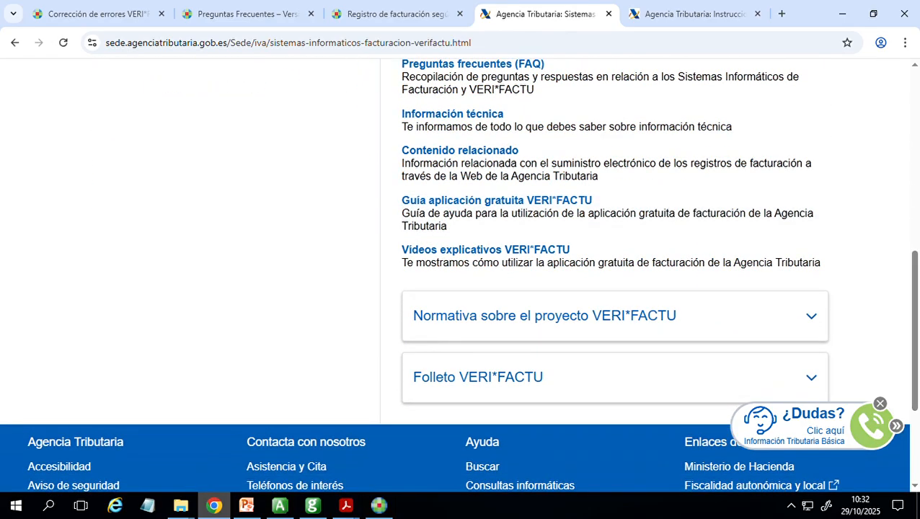
scroll(533, 257, up, 2)
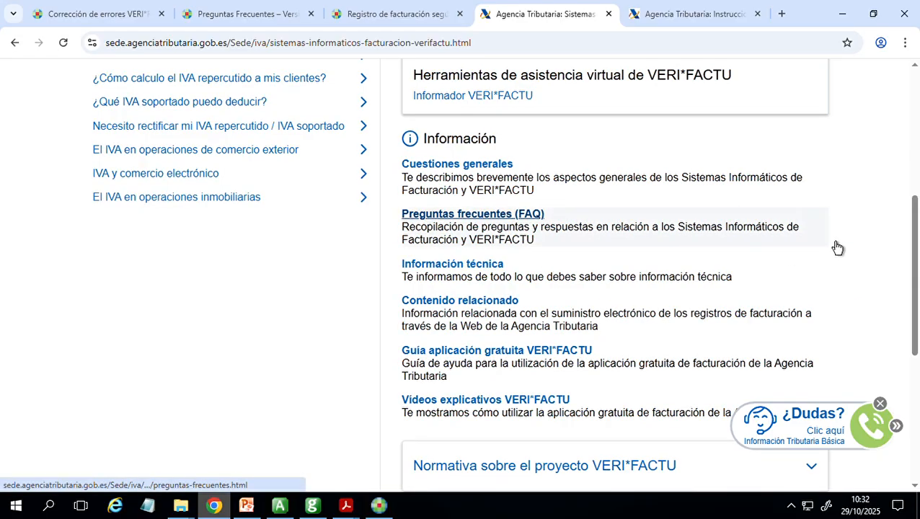
scroll(836, 248, up, 4)
scroll(793, 216, up, 1)
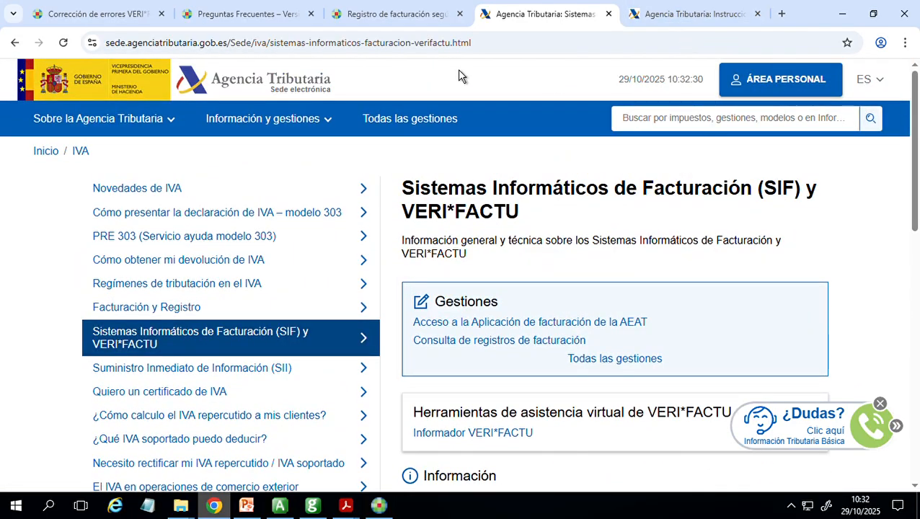
- Examine the a3asesor Ges RRSIF FAQ article from Contabilidad to Sanciones, highlighting the Facturas questions on draft invoice due dates and invoice dates
click(265, 16)
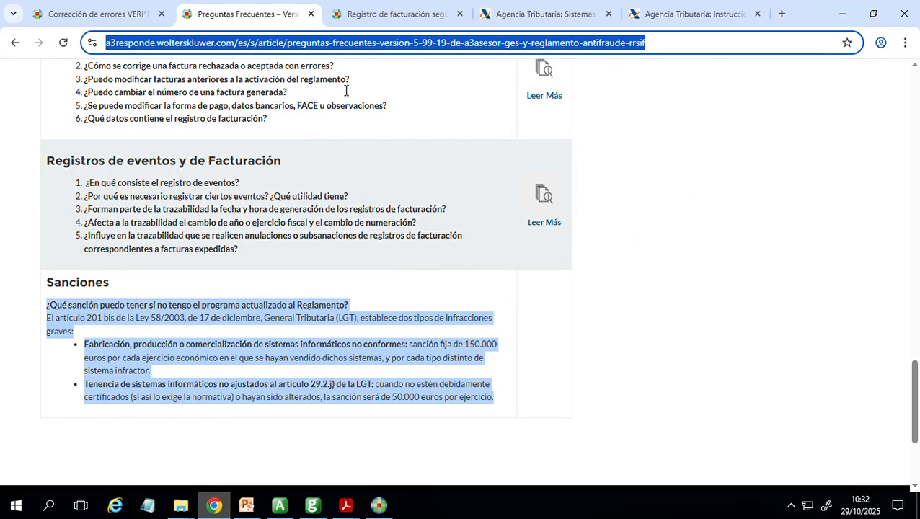
scroll(306, 274, up, 9)
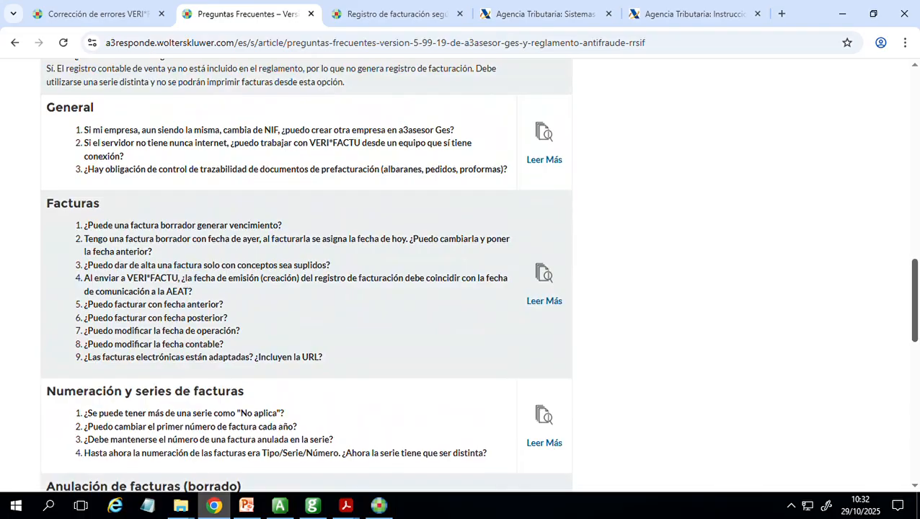
scroll(306, 274, up, 2)
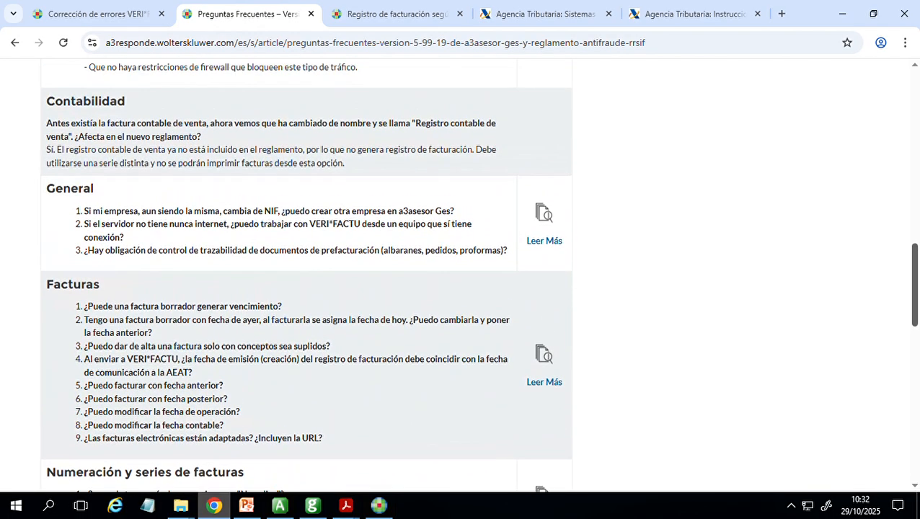
scroll(307, 274, down, 1)
scroll(314, 221, down, 3)
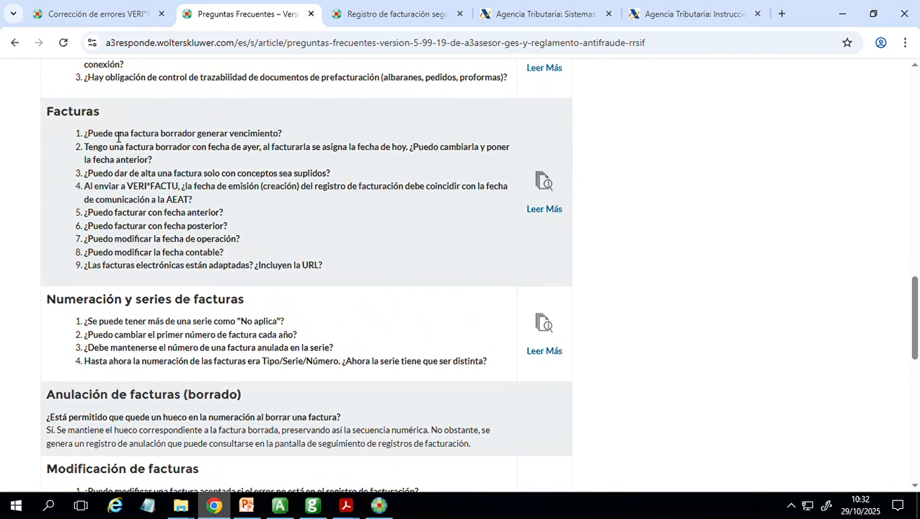
drag(103, 135, 292, 148)
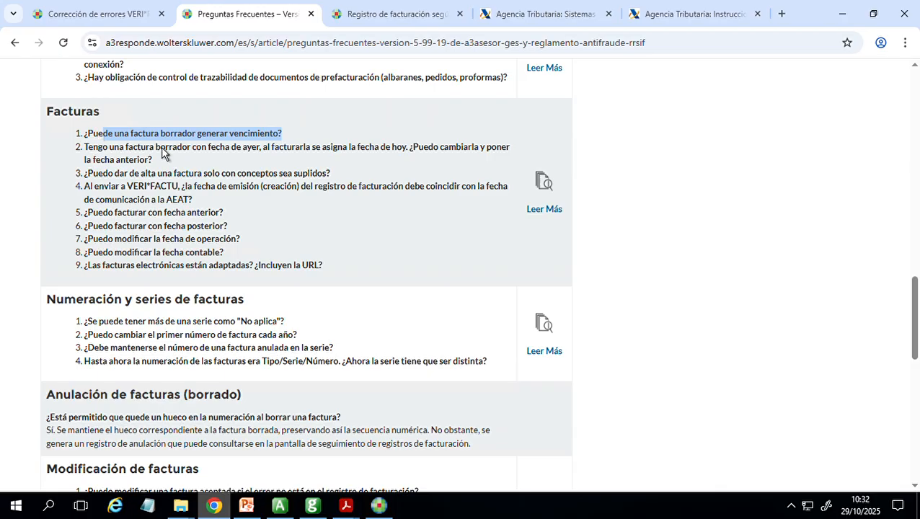
click(290, 177)
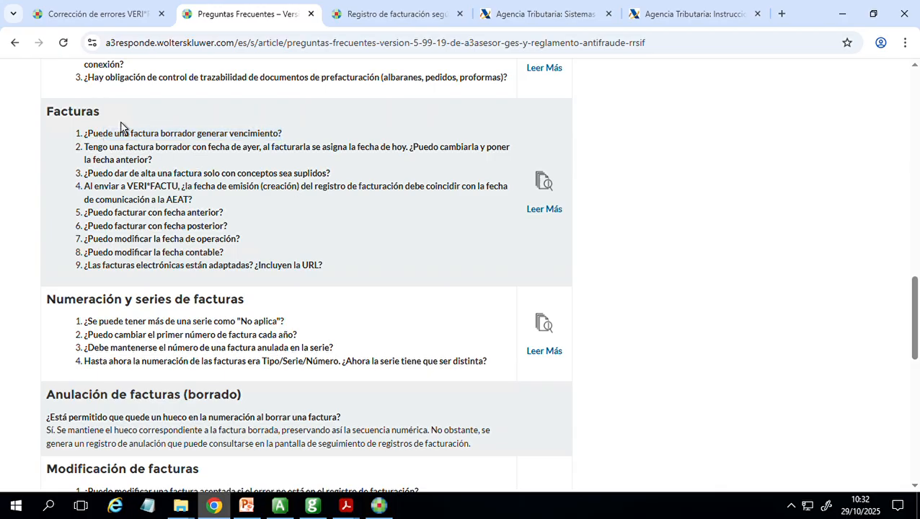
drag(92, 146, 192, 165)
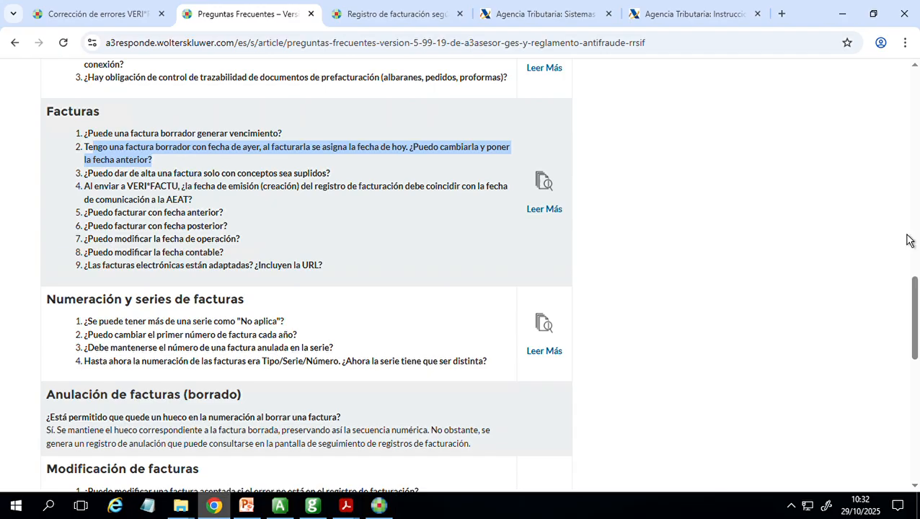
scroll(913, 317, down, 3)
scroll(804, 358, down, 2)
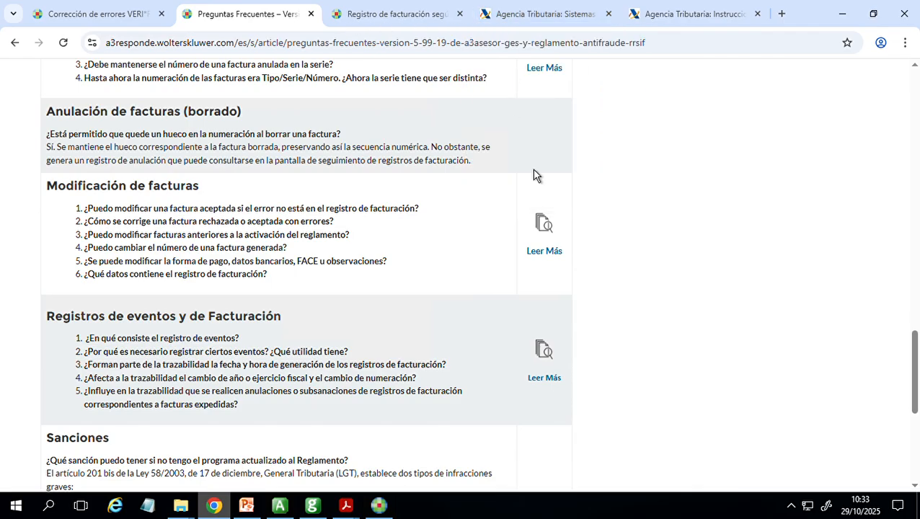
- Switch to a3ASESOR Ges and close CLIENTE VERIFACTU's client record
click(313, 505)
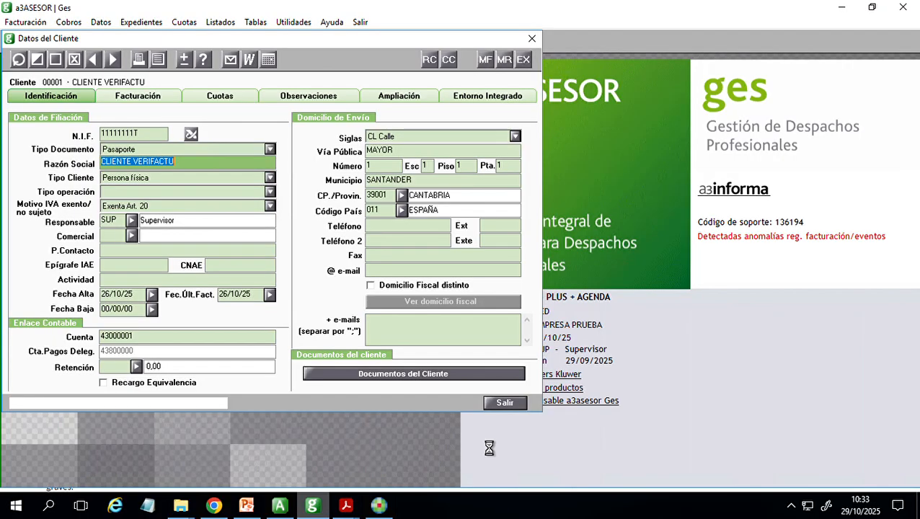
click(510, 406)
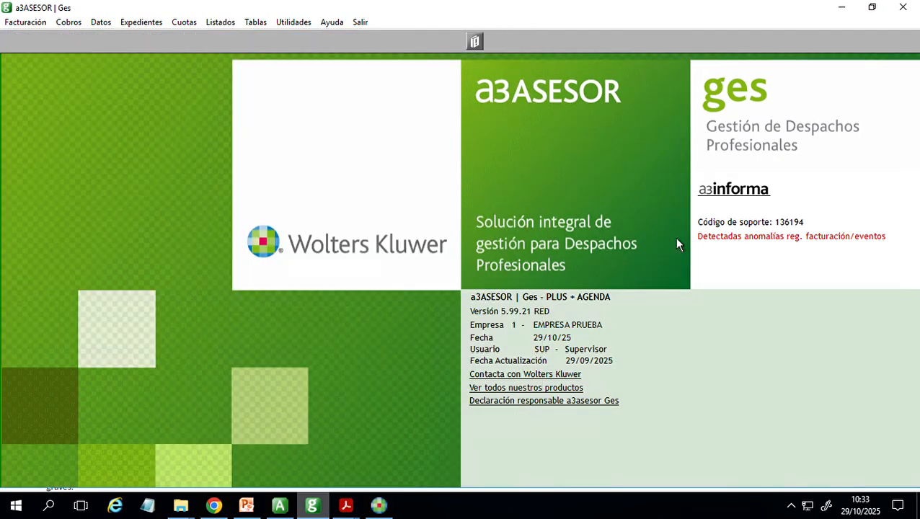